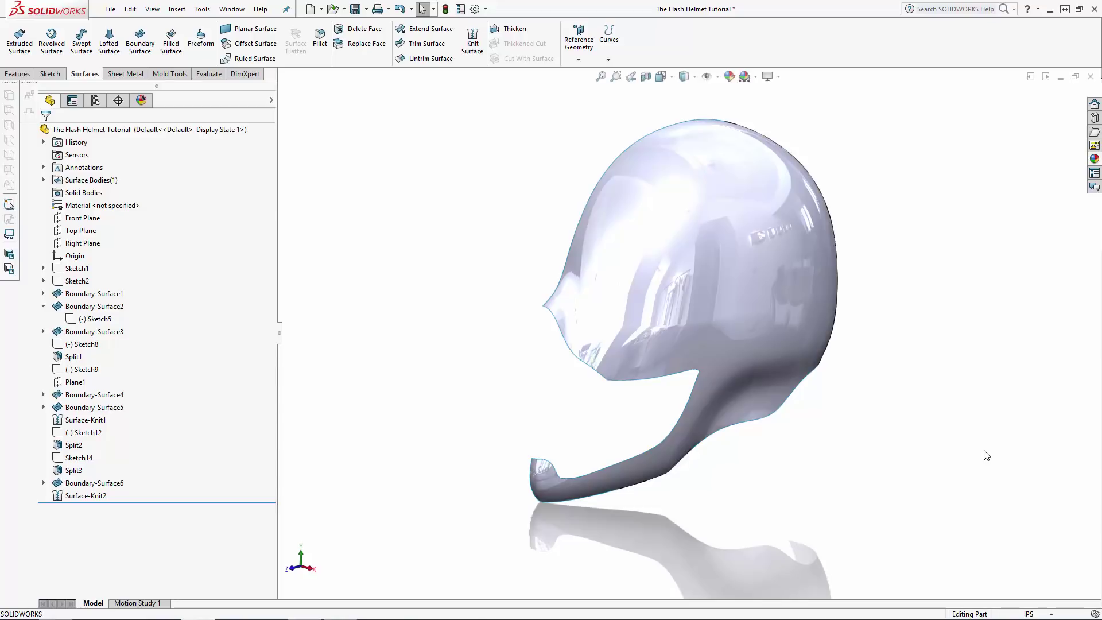
Show Sketch1's side reference picture and start a sketch on the Right Plane, using the right view in wireframe display.
click(80, 269)
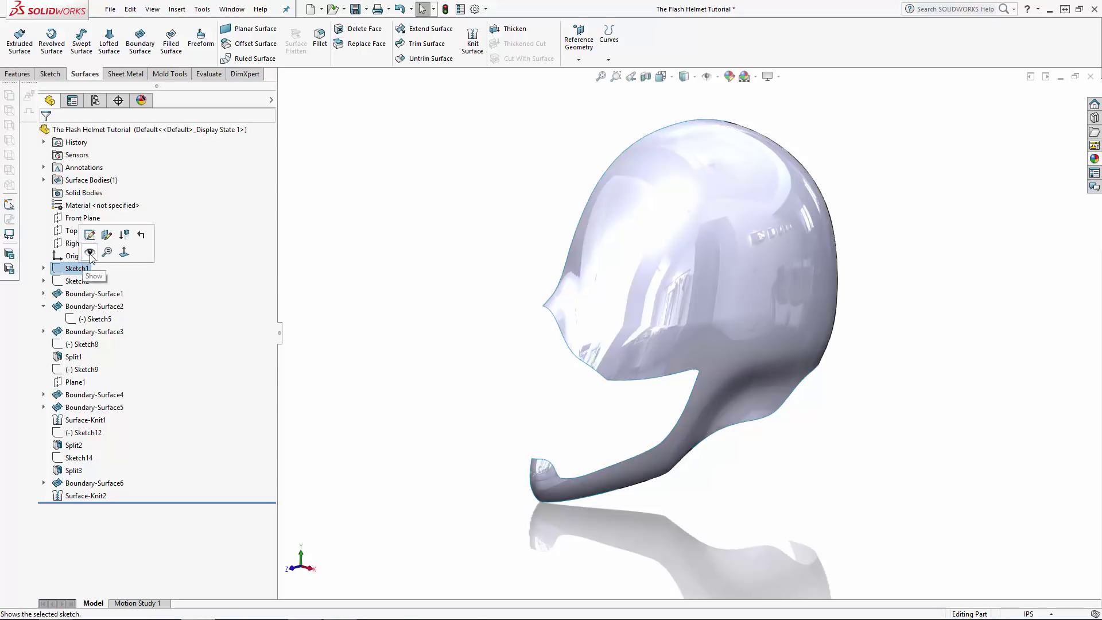
click(90, 253)
click(95, 243)
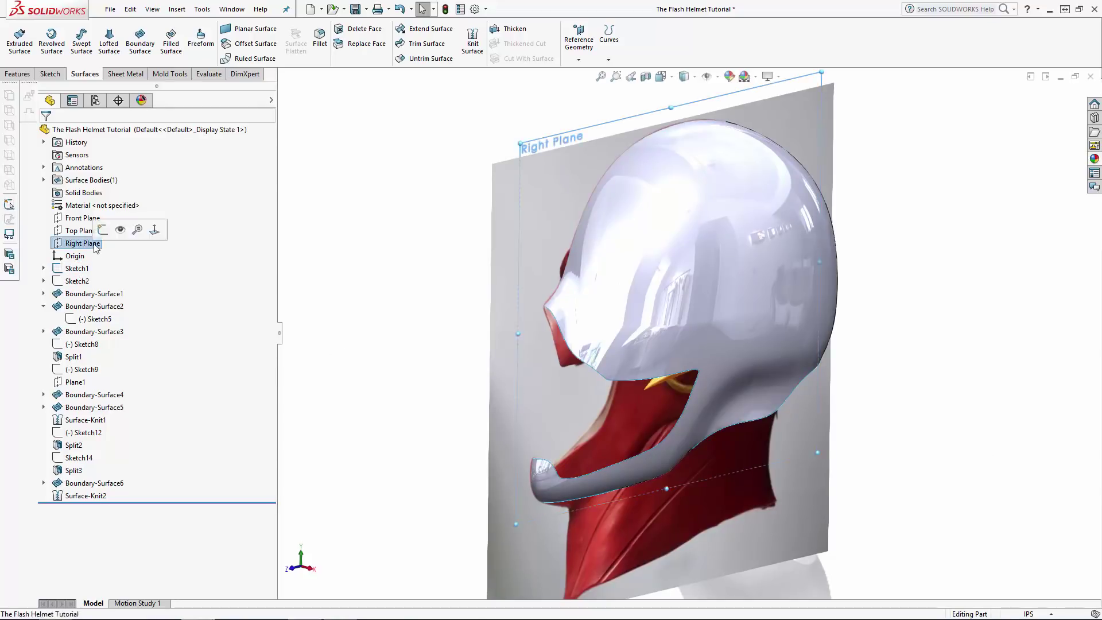
click(102, 229)
click(662, 77)
click(728, 135)
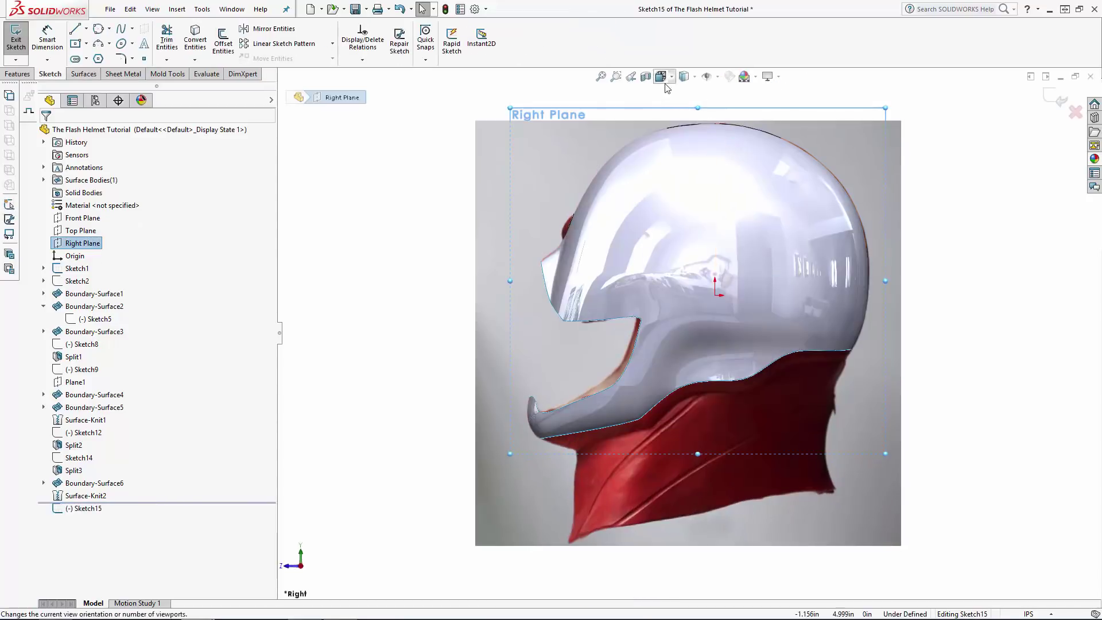
click(694, 79)
click(686, 157)
click(981, 291)
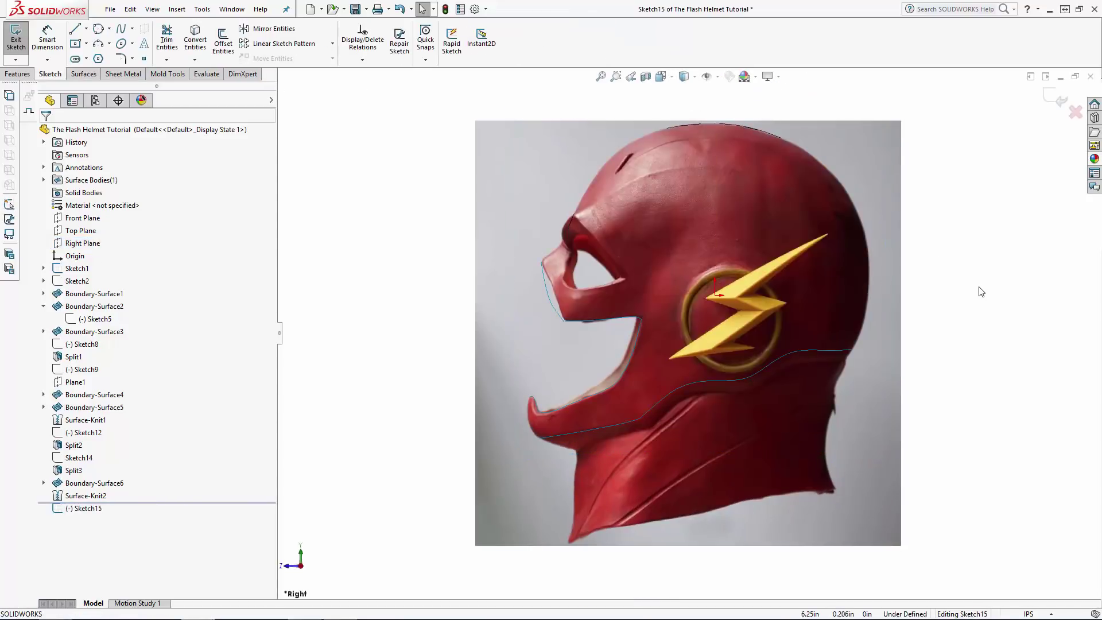
Trace the eye opening's lower and upper edges on the side reference picture with two splines meeting at the rear eye corner.
scroll(579, 251, down, 9)
click(120, 29)
click(485, 421)
click(545, 469)
click(597, 469)
click(661, 457)
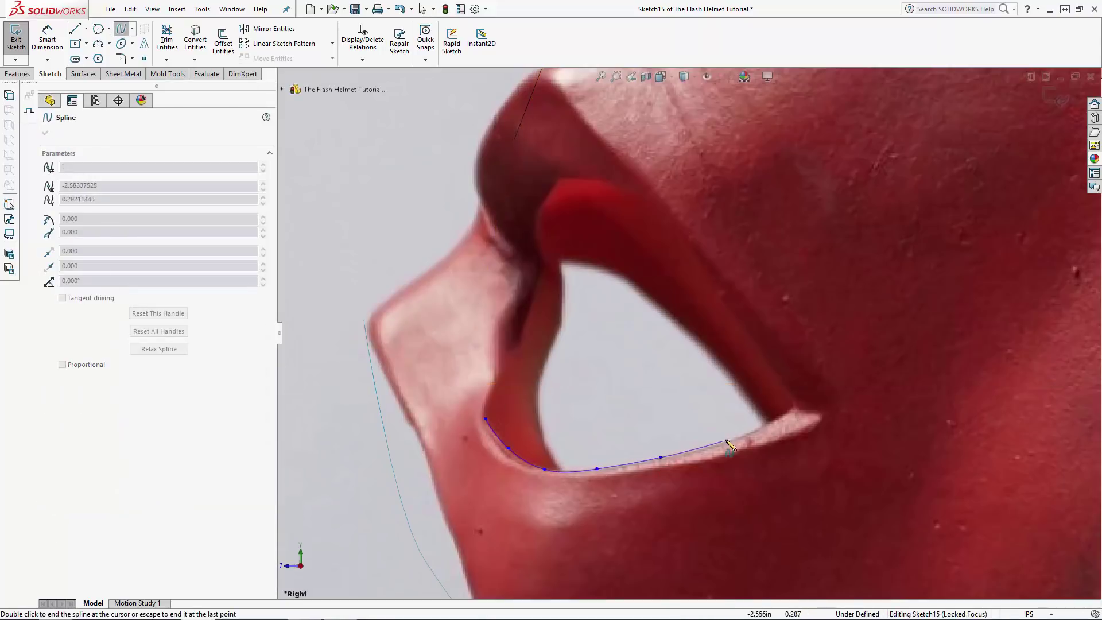
click(796, 408)
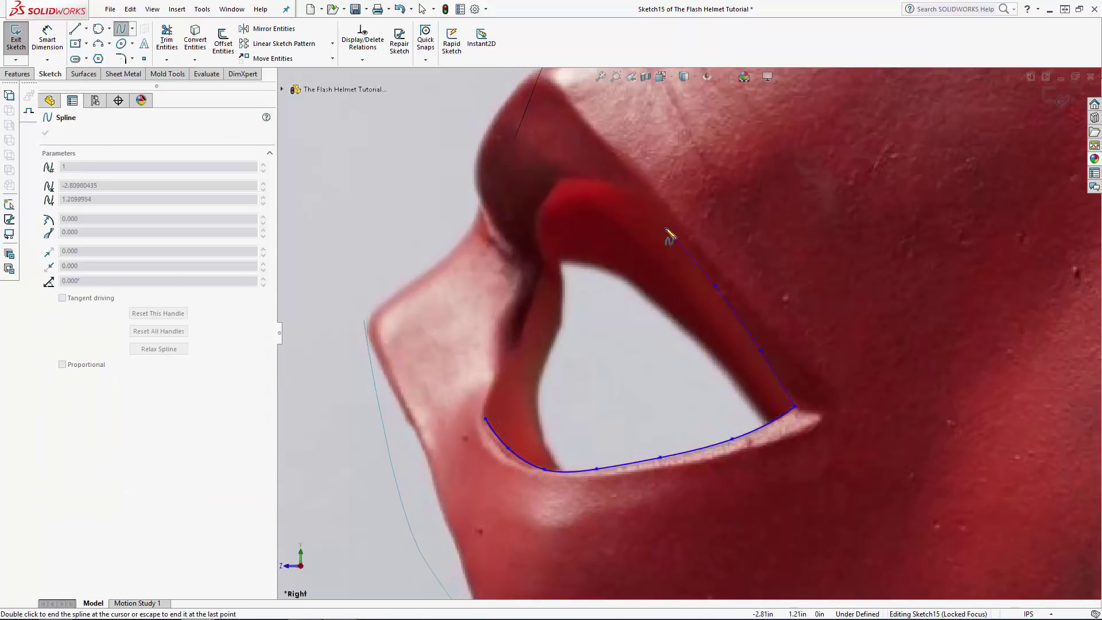
click(566, 180)
key(Escape)
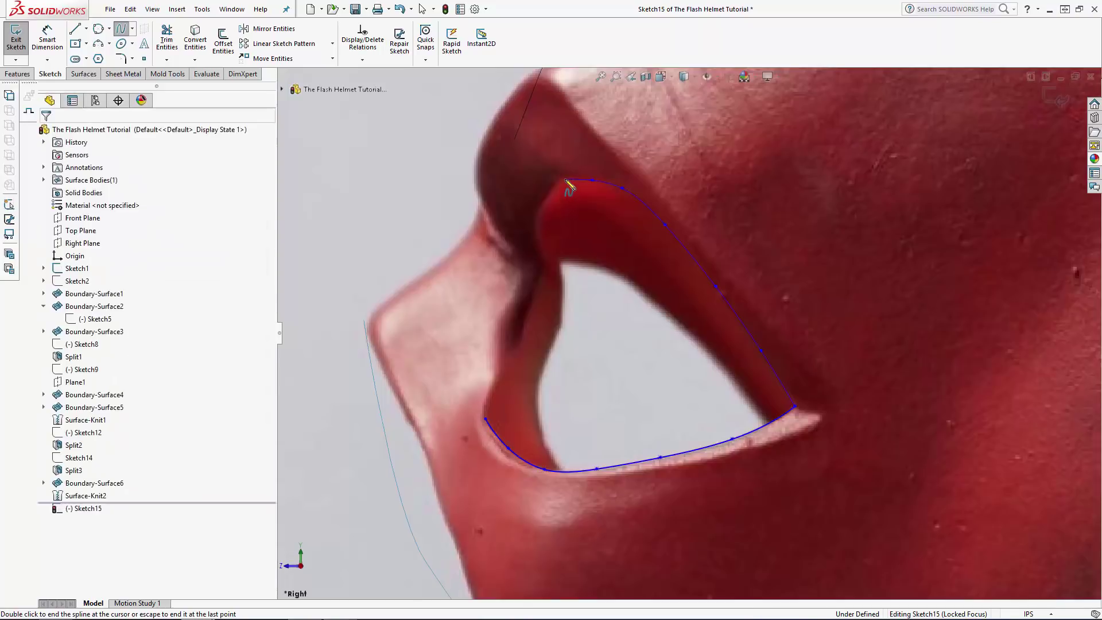
Finish the side eye sketch and return the helmet to shaded display in an angled view.
scroll(692, 350, up, 7)
click(1055, 97)
scroll(691, 270, up, 1)
mouse_move(706, 269)
middle_down()
mouse_move(694, 271)
mouse_move(720, 285)
middle_up()
click(684, 76)
click(682, 95)
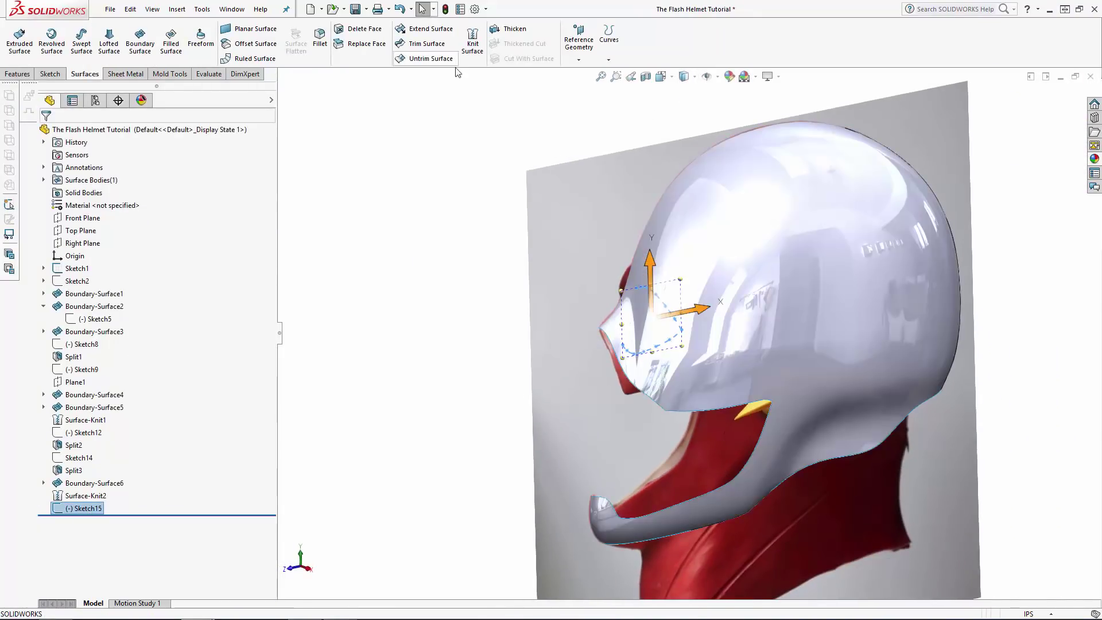
Project the side eye sketch as a curve onto the helmet's upper front face and the cheek face below it.
click(610, 41)
click(623, 89)
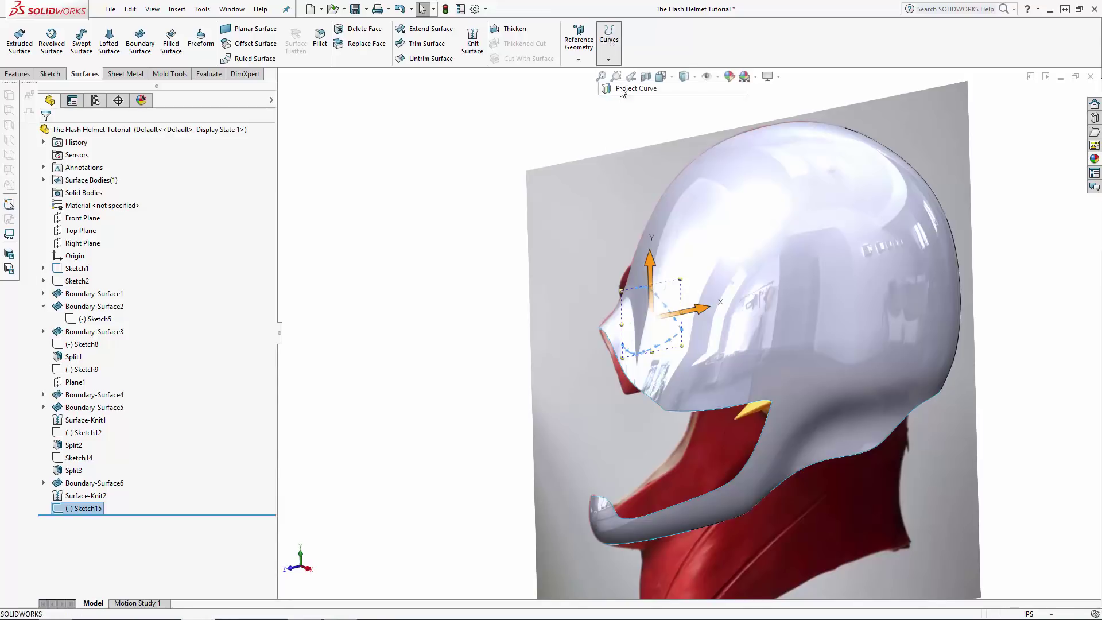
click(700, 320)
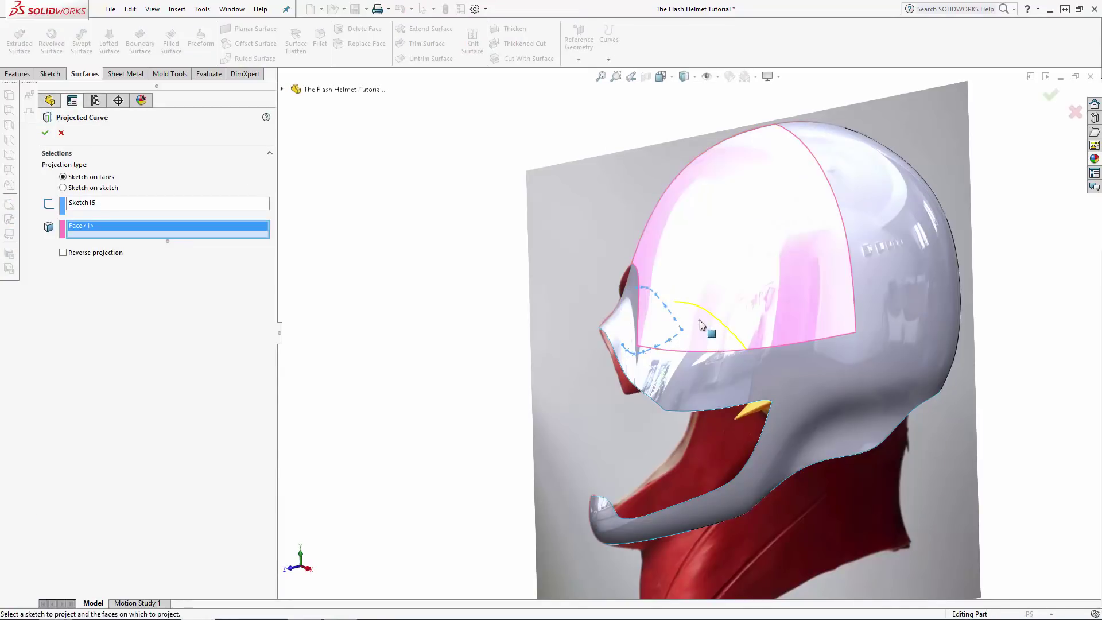
click(705, 363)
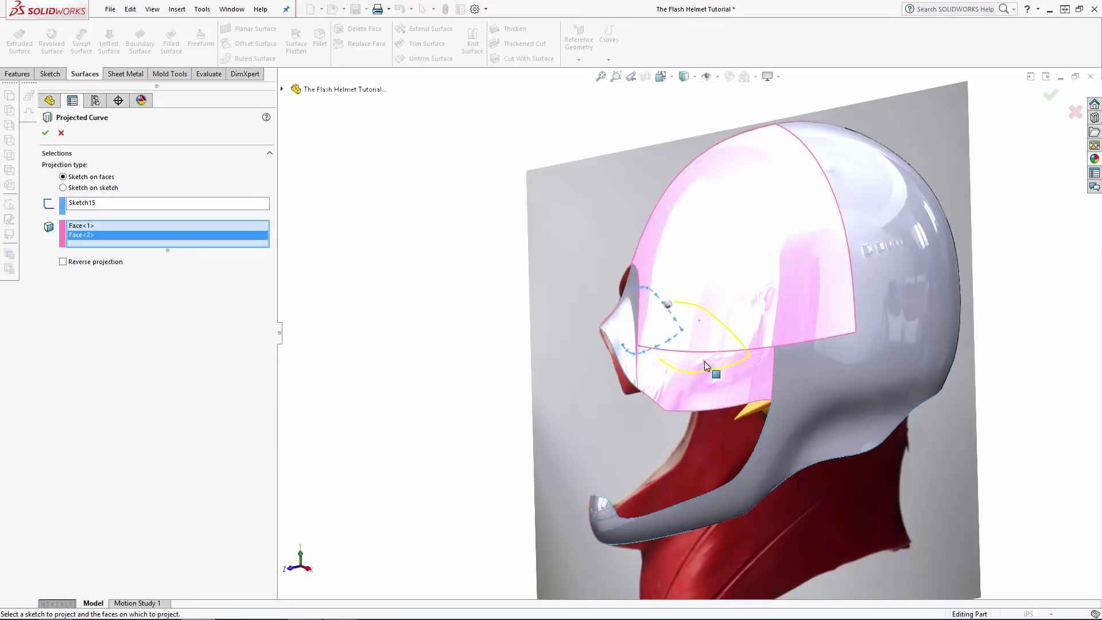
click(45, 134)
click(448, 359)
scroll(767, 405, up, 3)
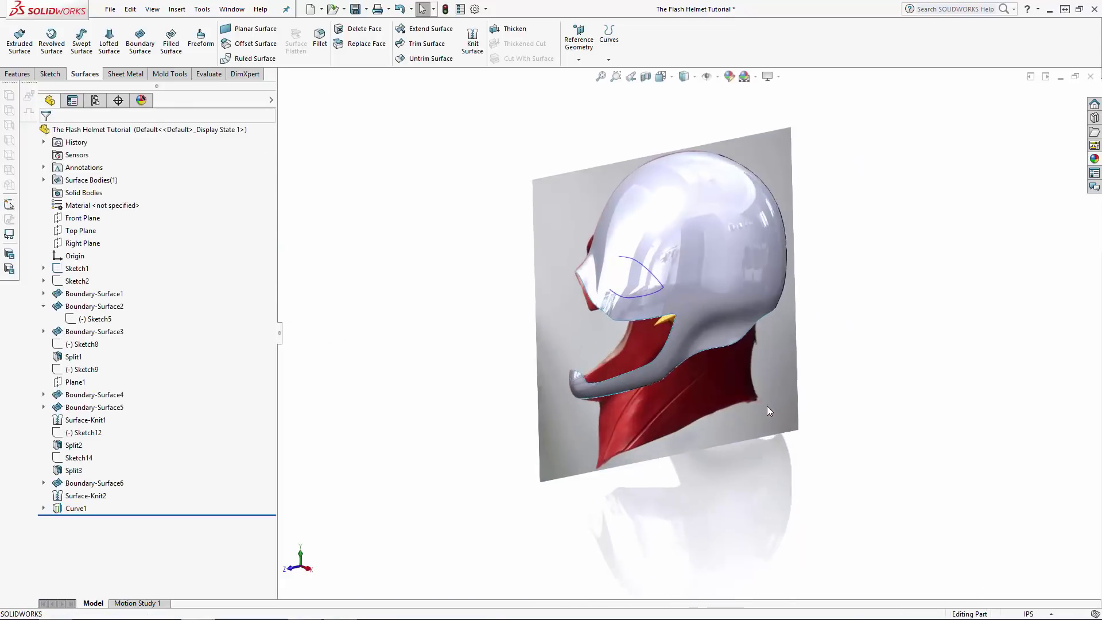
scroll(767, 411, down, 3)
Start a sketch on the Front Plane and convert the projected eye curve into sketch entities.
click(83, 218)
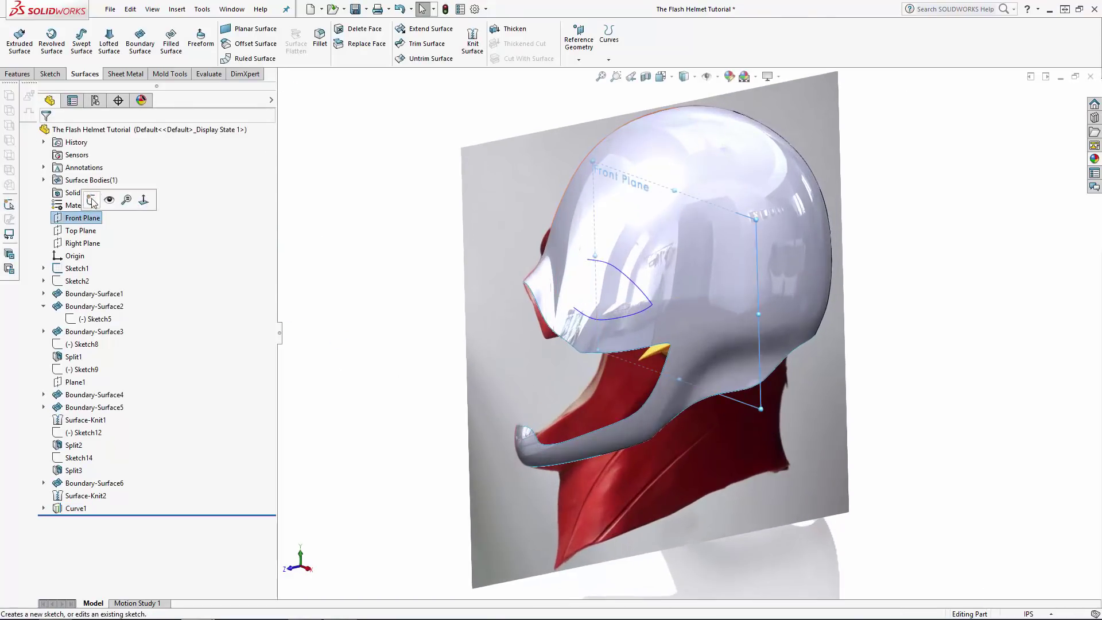
click(92, 200)
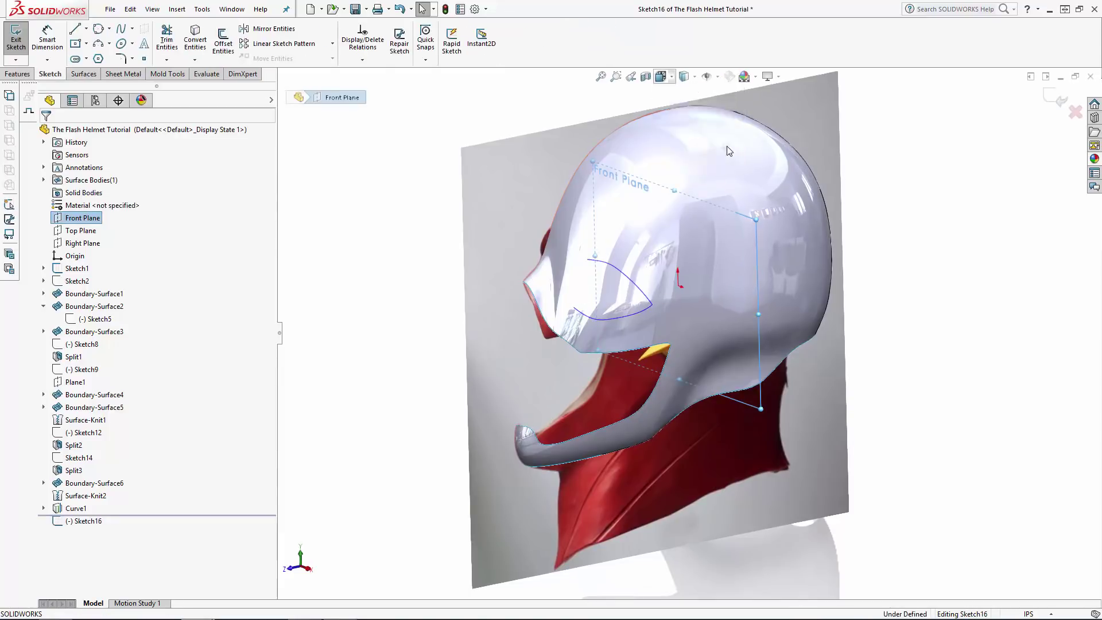
scroll(692, 245, down, 5)
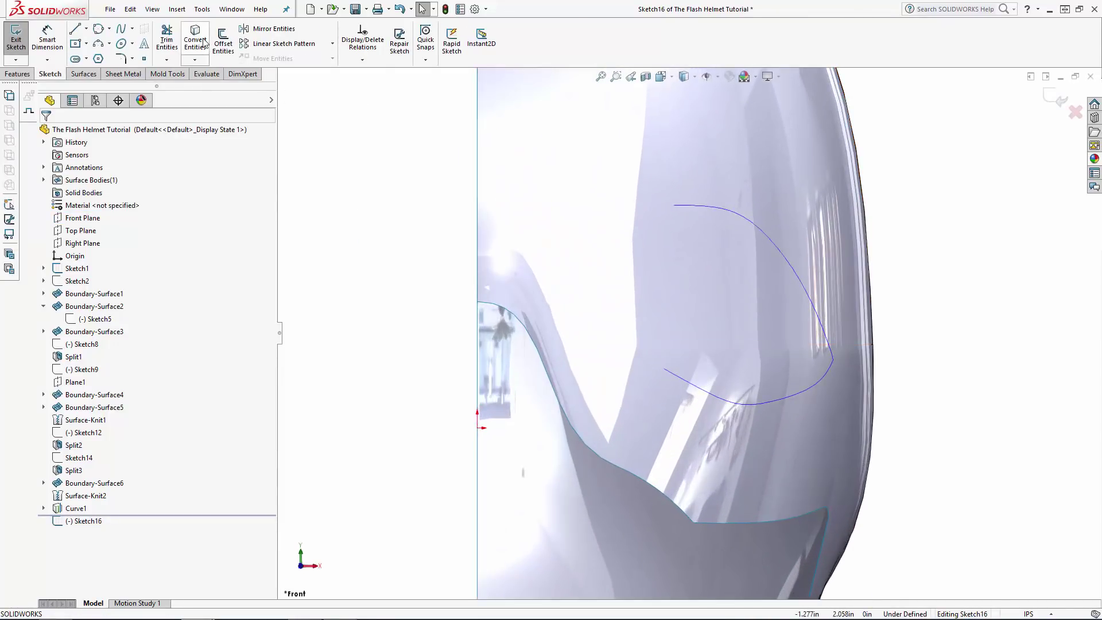
click(826, 356)
click(47, 132)
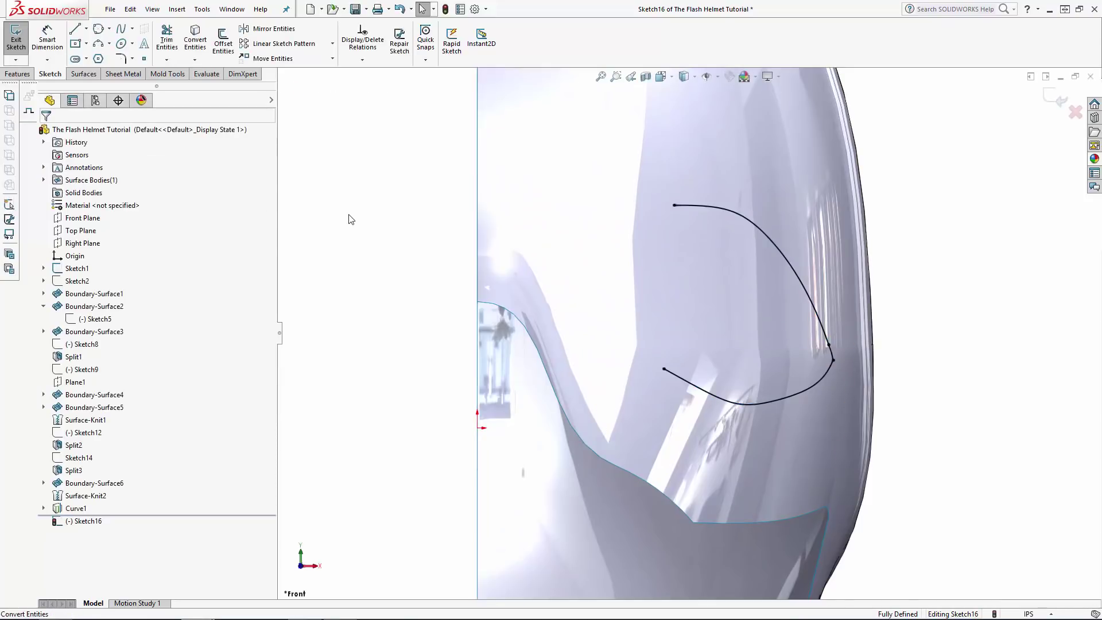
Close the eye outline with two splines from its open ends, meeting at an inner corner at about X 0.544, Y 1.290 in.
click(123, 29)
click(674, 205)
click(621, 212)
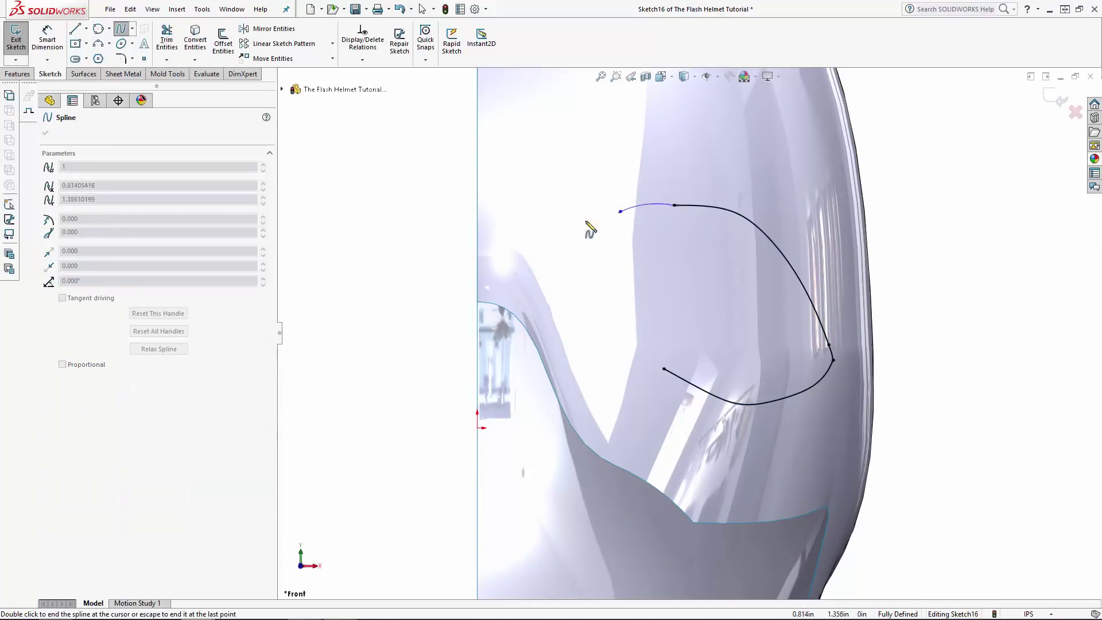
double_click(563, 227)
click(664, 369)
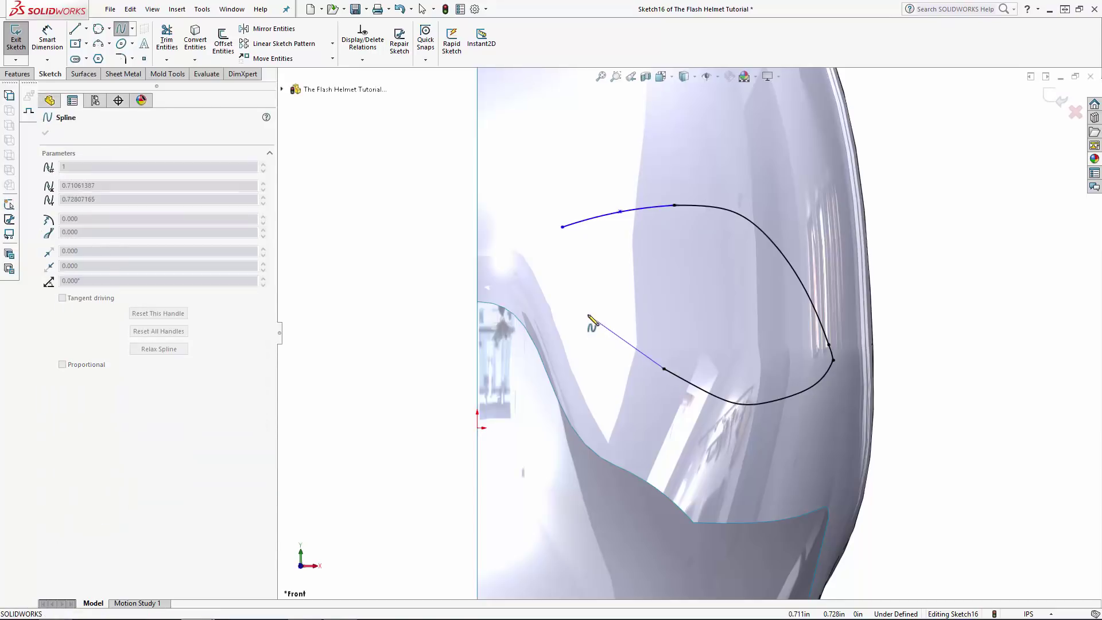
click(587, 311)
double_click(562, 227)
key(Escape)
Make the upper and lower inner splines tangent to the adjoining ends of the converted eye curve.
click(666, 206)
ctrl+click(698, 206)
click(49, 318)
click(930, 225)
click(666, 371)
ctrl+click(636, 352)
click(49, 318)
click(993, 263)
Reshape the lower inner spline with its handles, setting the corner tangent to about 96°, and finish the front eye sketch.
click(583, 305)
drag(564, 253, 566, 256)
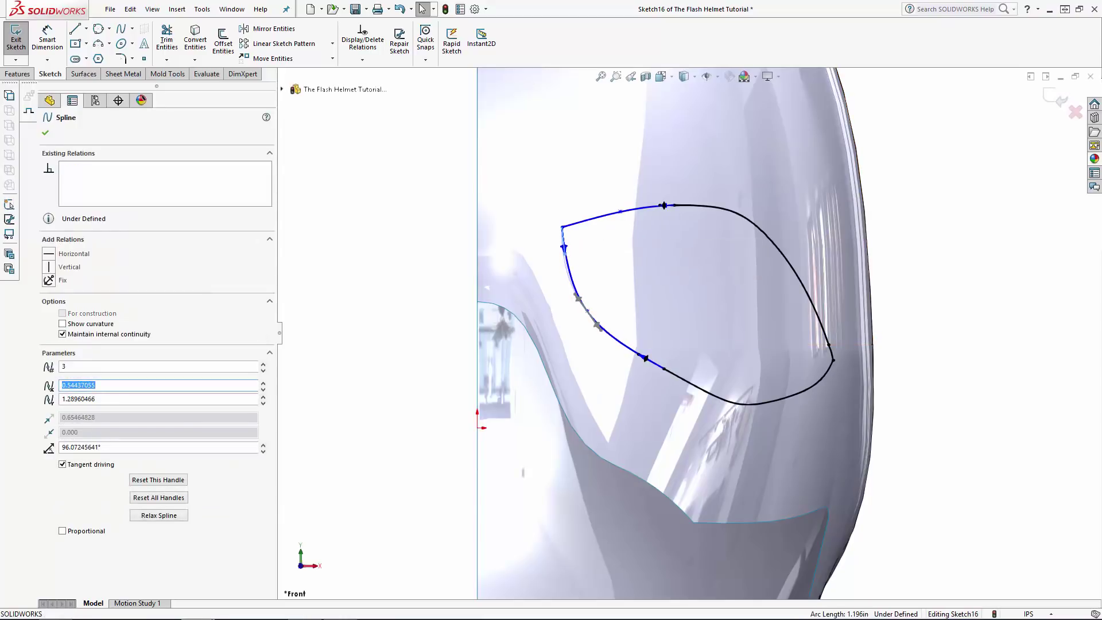
scroll(597, 330, down, 3)
drag(580, 295, 585, 296)
scroll(689, 334, up, 8)
click(811, 388)
scroll(693, 365, down, 3)
click(1054, 98)
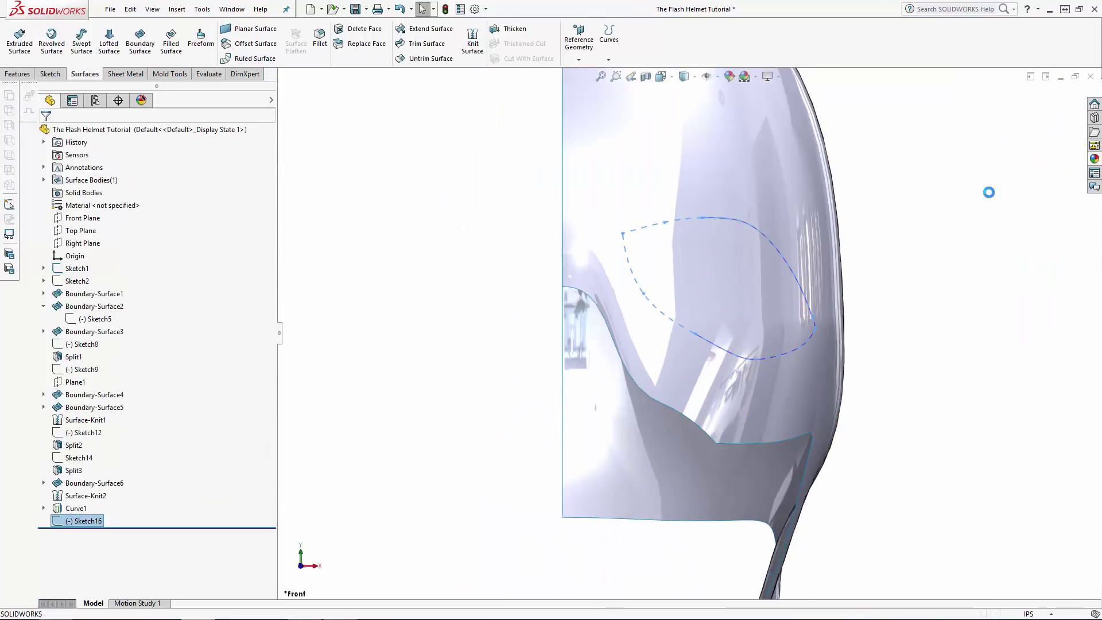
Split the helmet surface with Sketch16 and consume the cut eye-shaped body to open the eye hole.
click(184, 14)
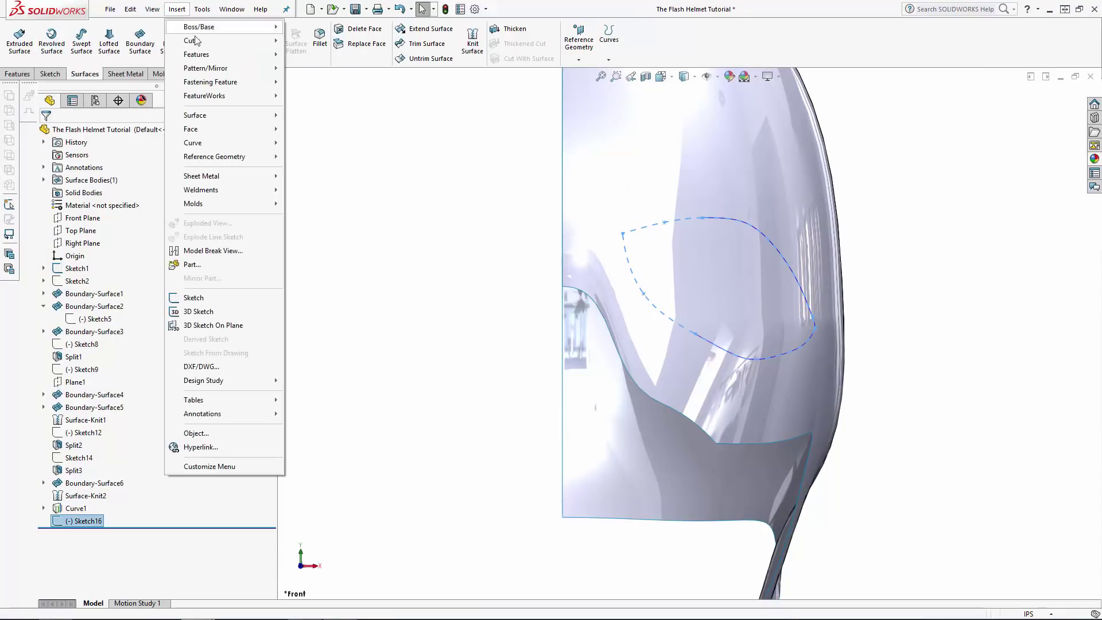
mouse_move(230, 54)
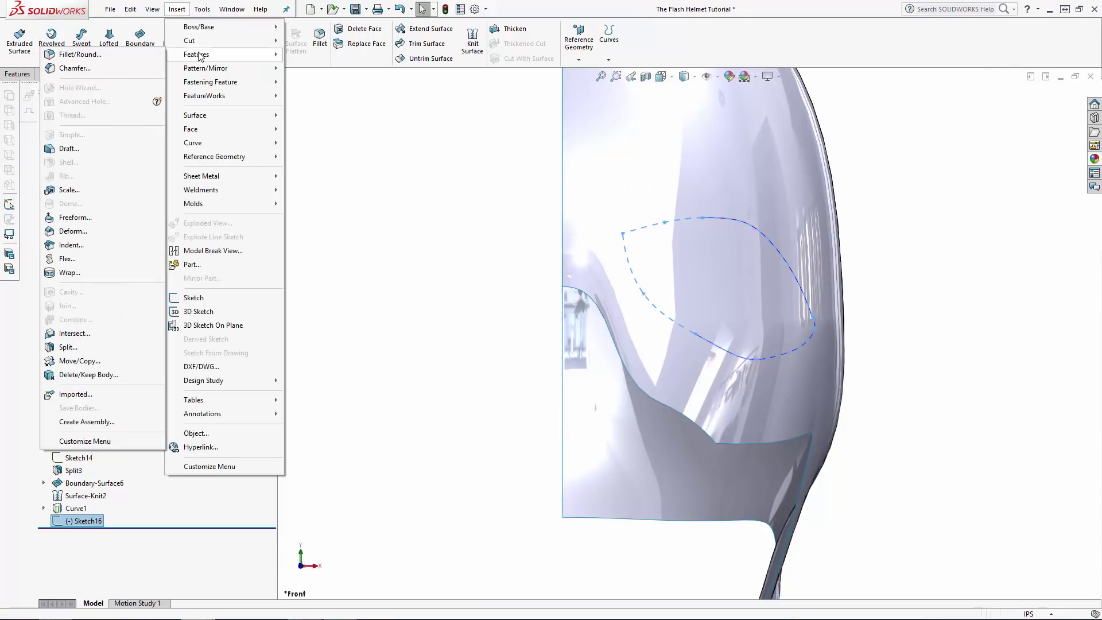
click(66, 348)
key(ctrl+7)
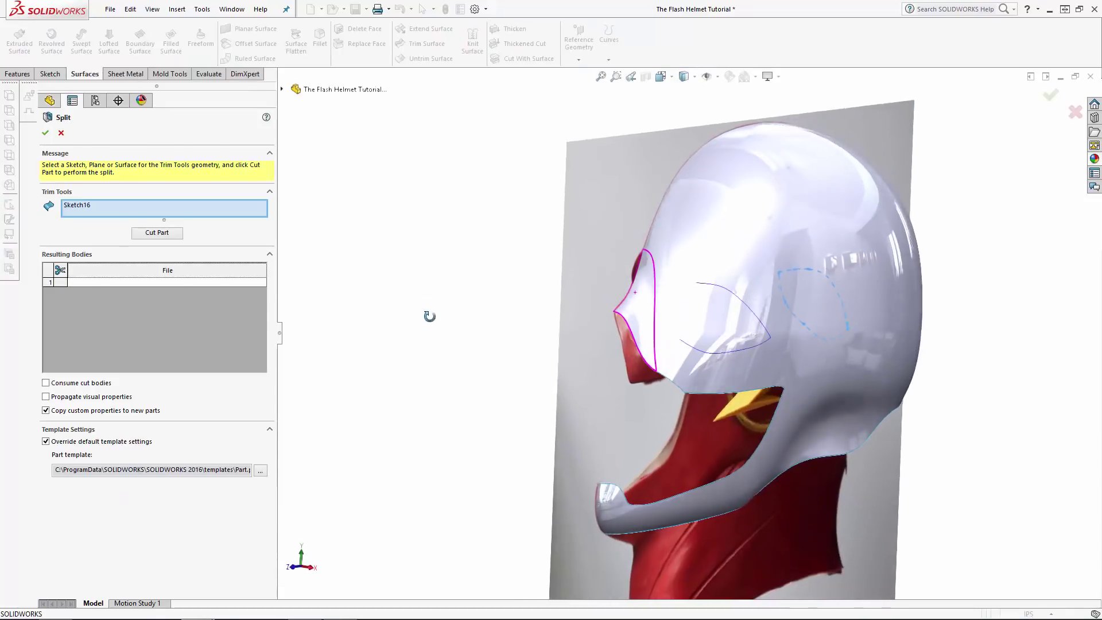
click(711, 313)
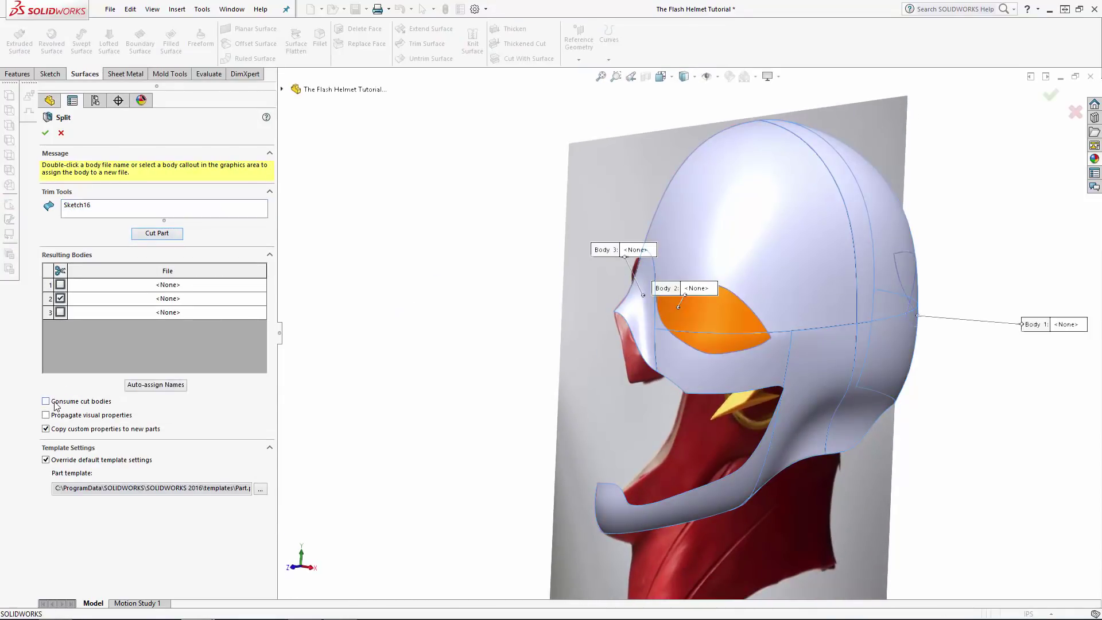
key(Return)
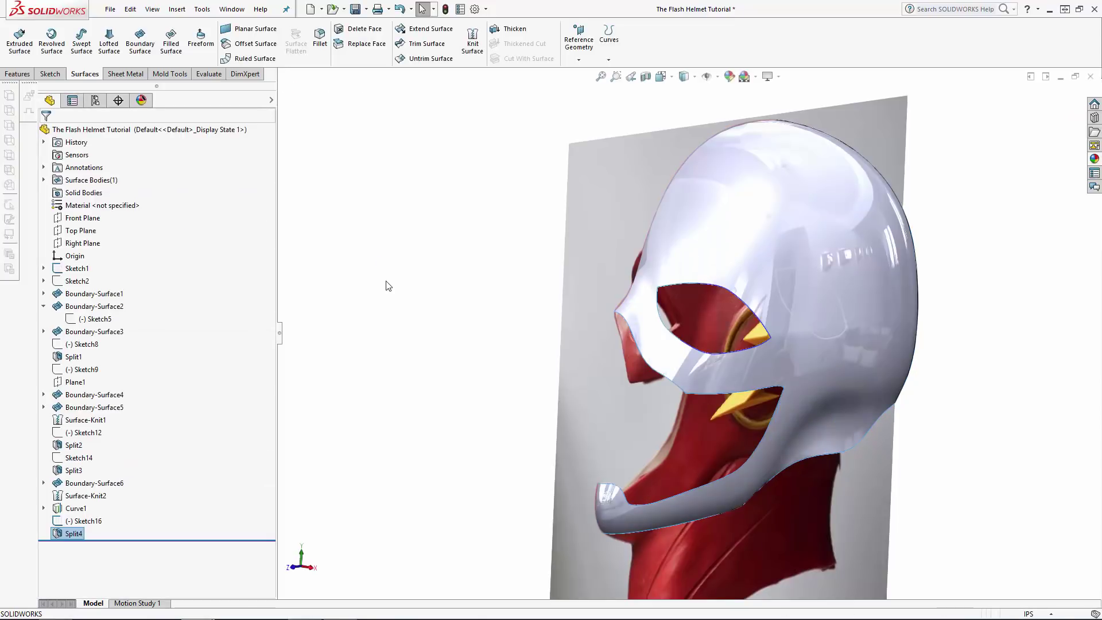
Hide Sketch16 and the projected eye curve, and fit the helmet in the view.
click(91, 521)
click(103, 503)
click(73, 511)
click(402, 391)
mouse_move(419, 435)
middle_down()
mouse_move(409, 404)
mouse_move(411, 445)
mouse_move(426, 450)
middle_up()
key(f)
Hide Sketch1's side reference picture and show Sketch2's front reference picture instead.
click(76, 268)
click(85, 251)
click(77, 281)
click(85, 264)
click(83, 218)
click(96, 205)
click(661, 76)
click(660, 151)
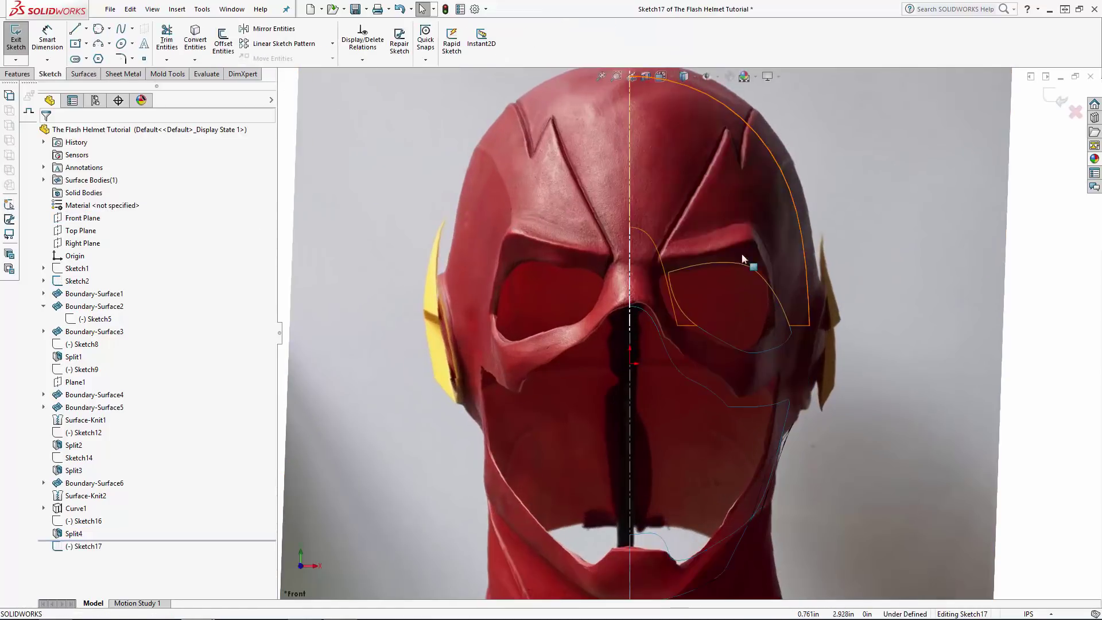
scroll(698, 259, down, 5)
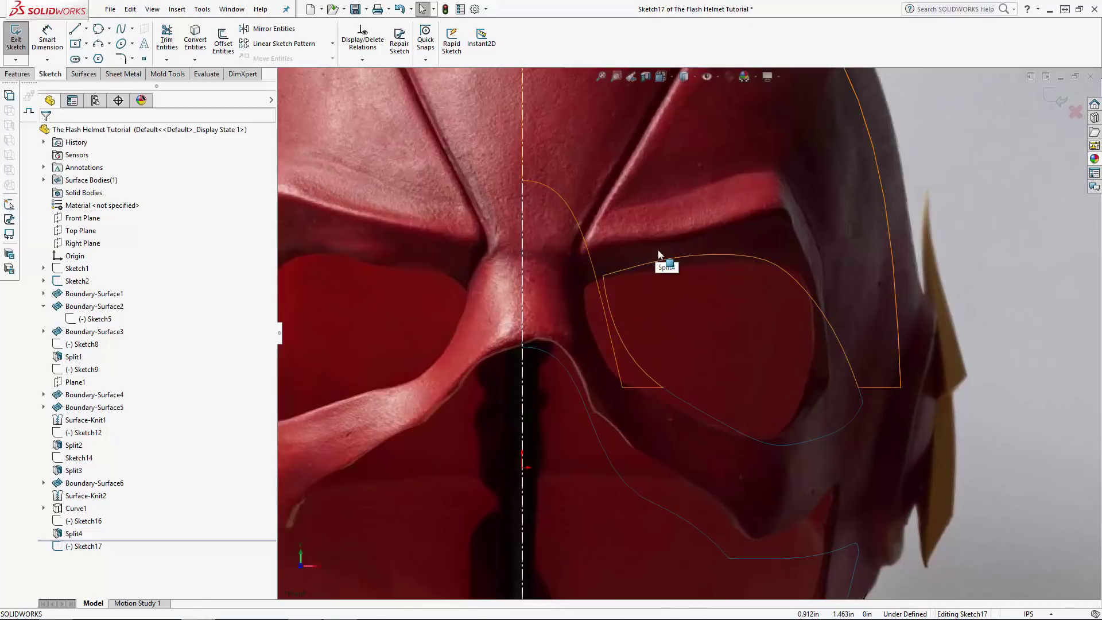
scroll(680, 331, up, 5)
scroll(680, 332, down, 3)
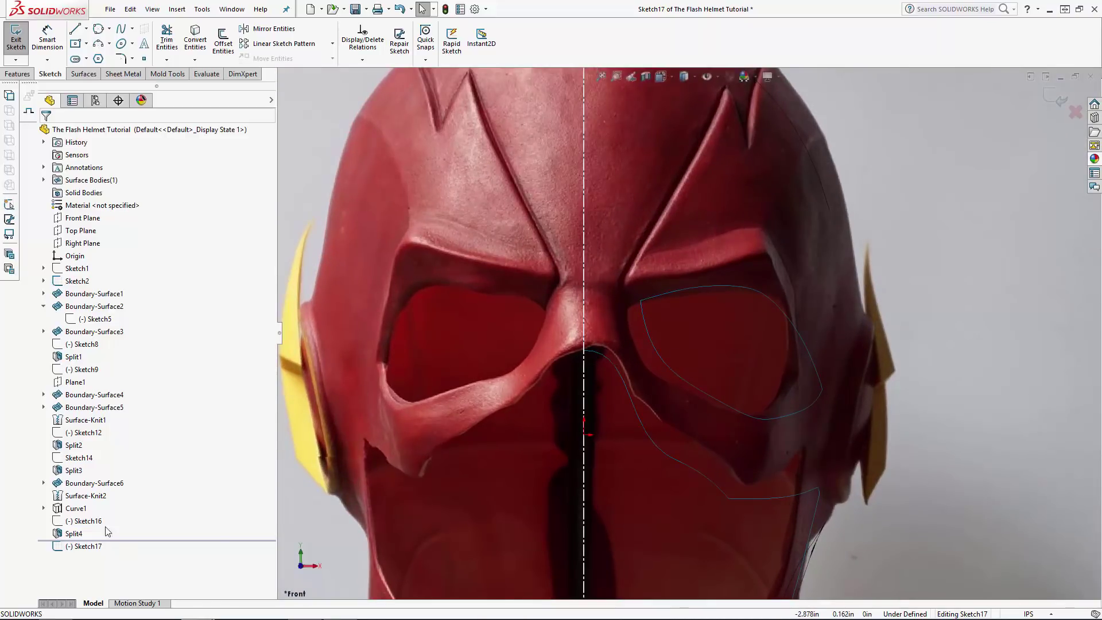
click(72, 523)
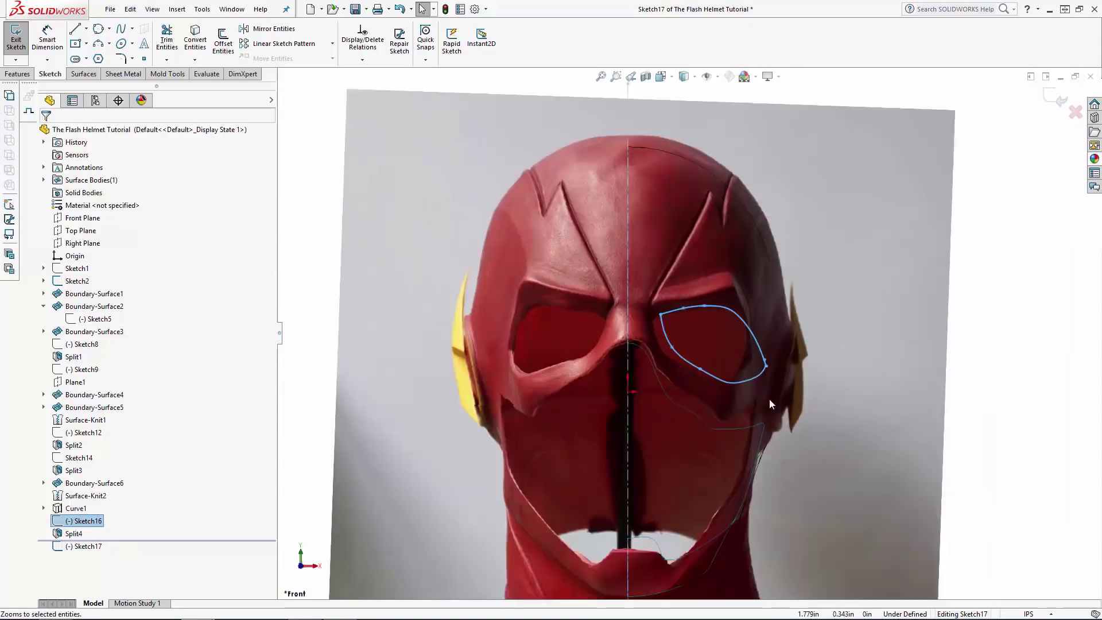
click(1055, 99)
Edit Sketch16 and move the inner eye corner point to about X 0.431, Y 1.251 in to match the front reference picture.
click(86, 521)
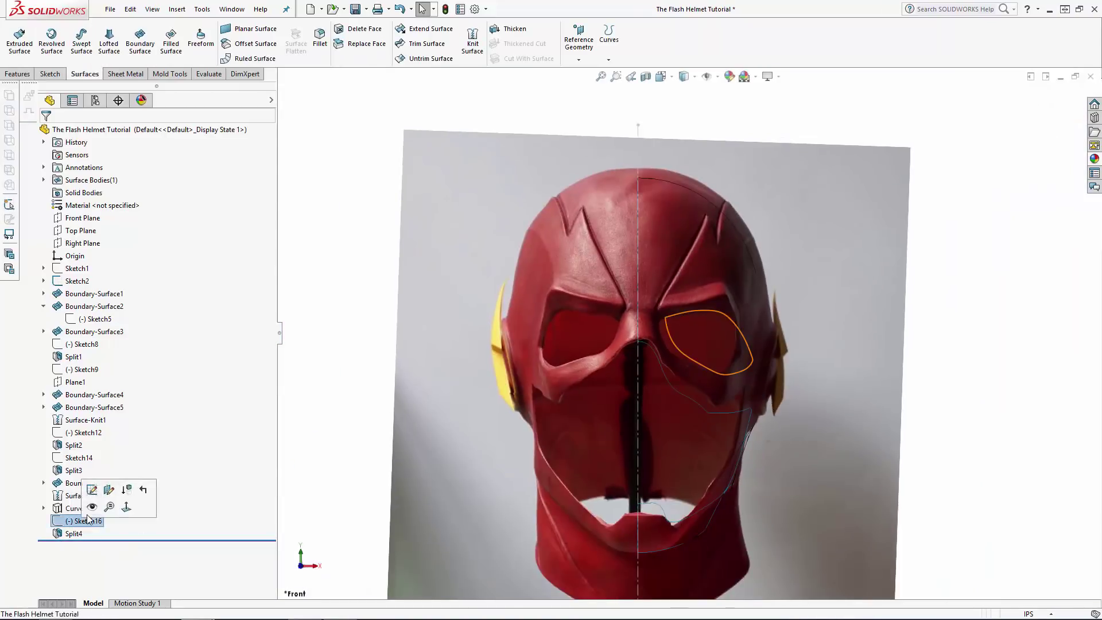
click(93, 490)
scroll(683, 310, down, 6)
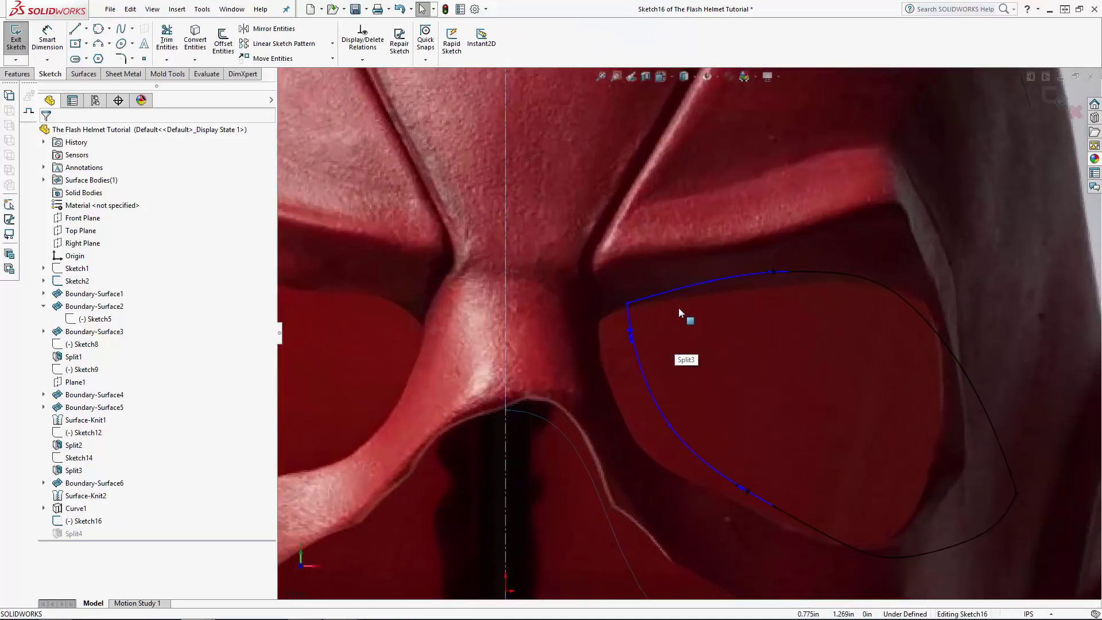
click(627, 304)
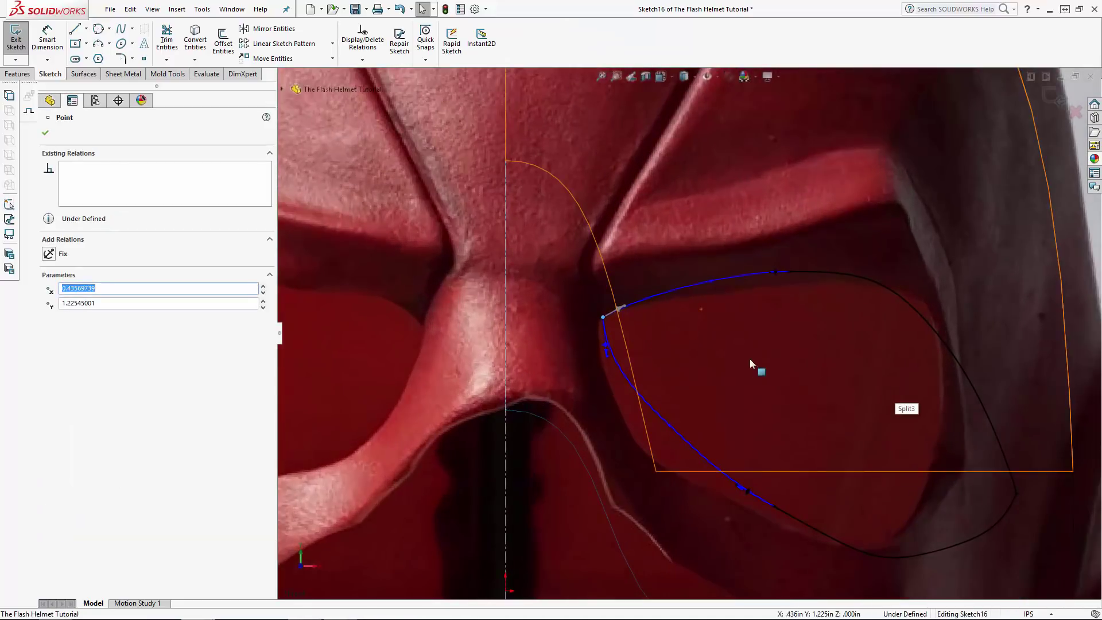
scroll(746, 338, down, 3)
drag(529, 297, 528, 288)
scroll(643, 324, up, 2)
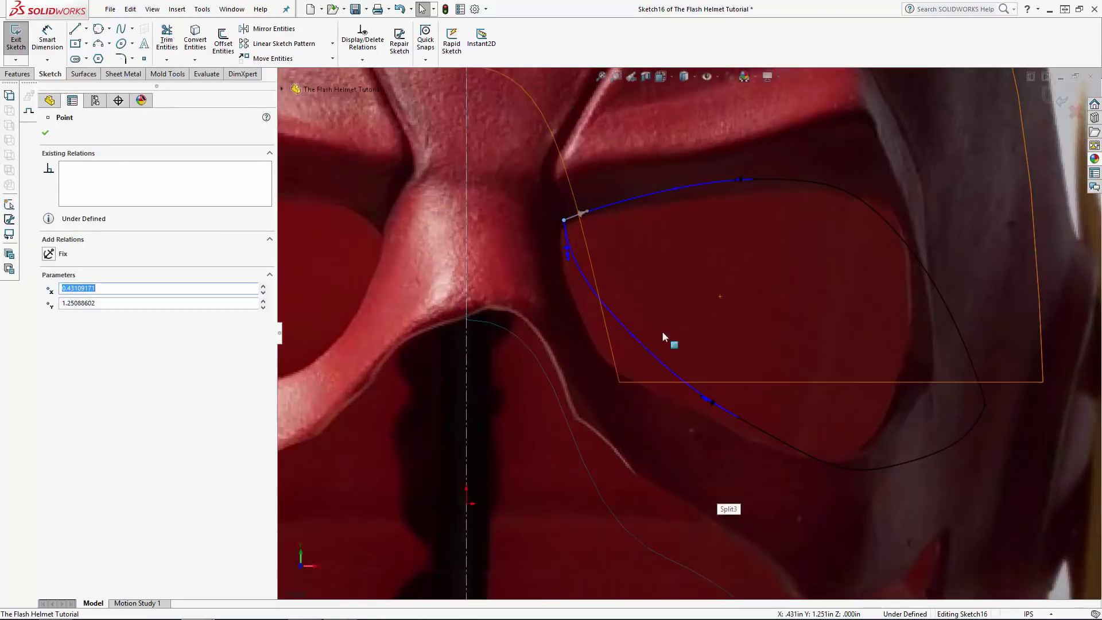
Reshape the lower inner spline of the eye outline to follow the front reference picture and exit Sketch16.
click(632, 336)
drag(632, 337, 627, 341)
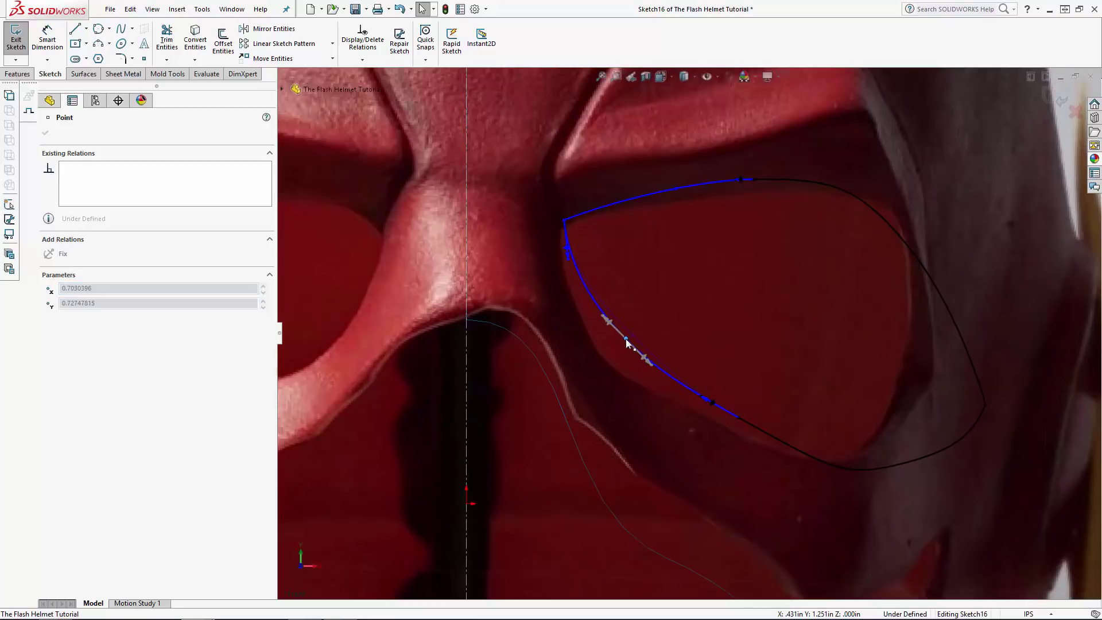
scroll(626, 339, up, 5)
scroll(626, 344, down, 7)
click(630, 346)
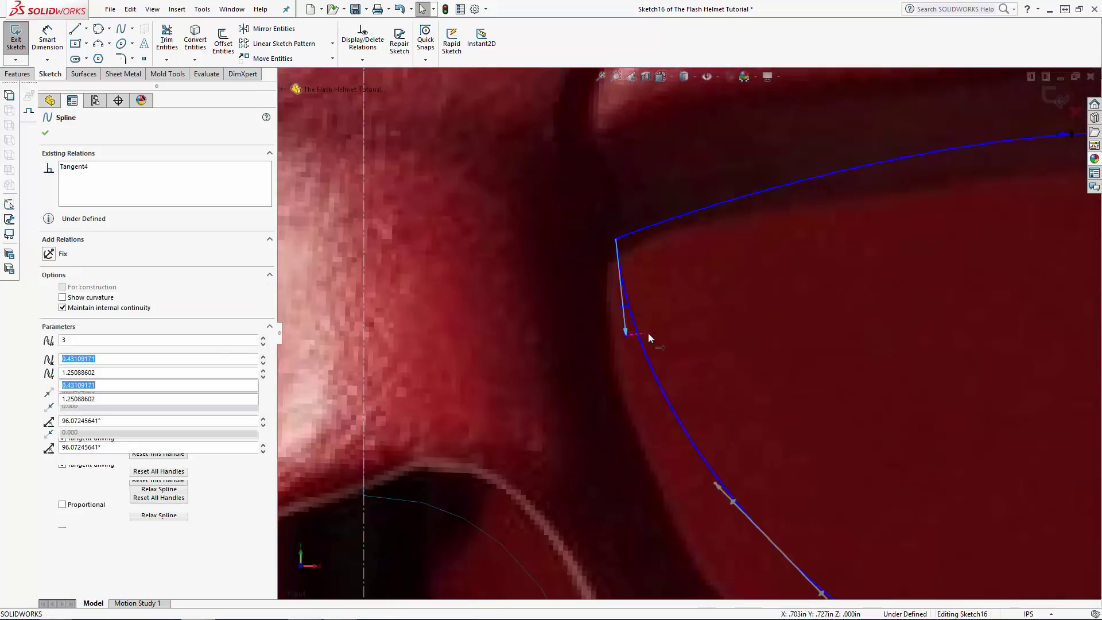
scroll(877, 352, up, 5)
click(877, 350)
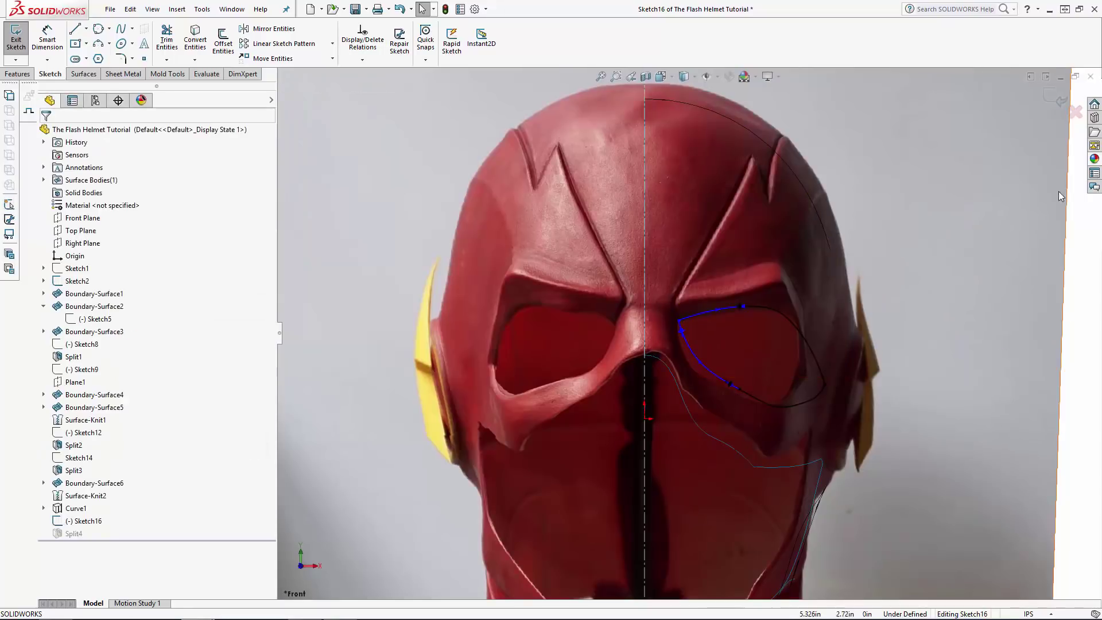
click(1055, 101)
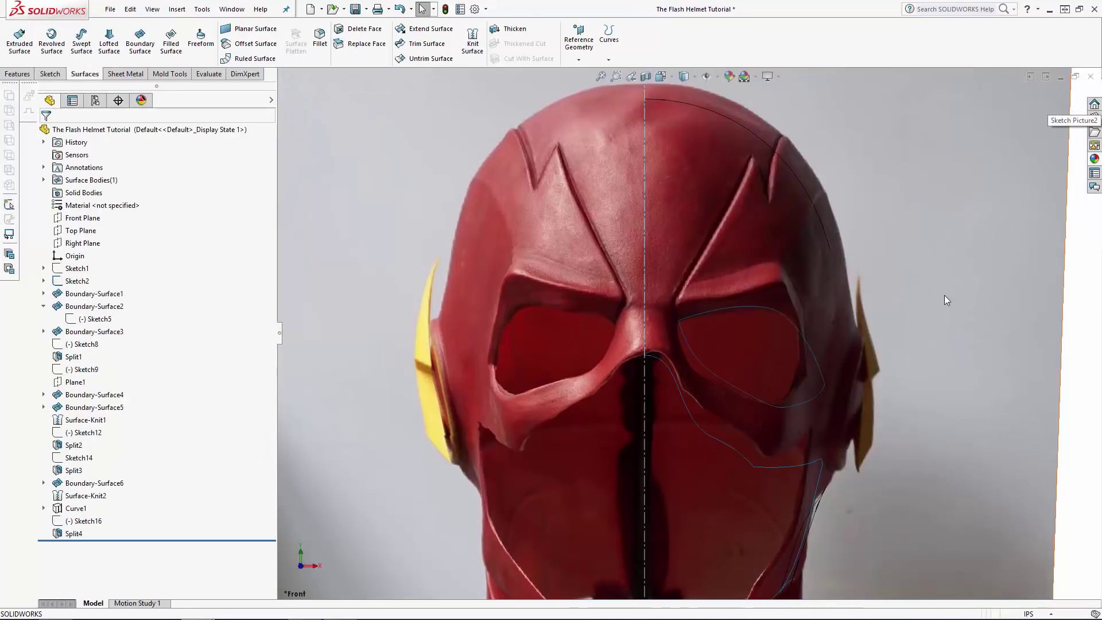
Sketch a three-point spline on the Front Plane along the brow ridge above the eye opening and exit the sketch.
click(86, 218)
click(95, 199)
scroll(730, 299, down, 2)
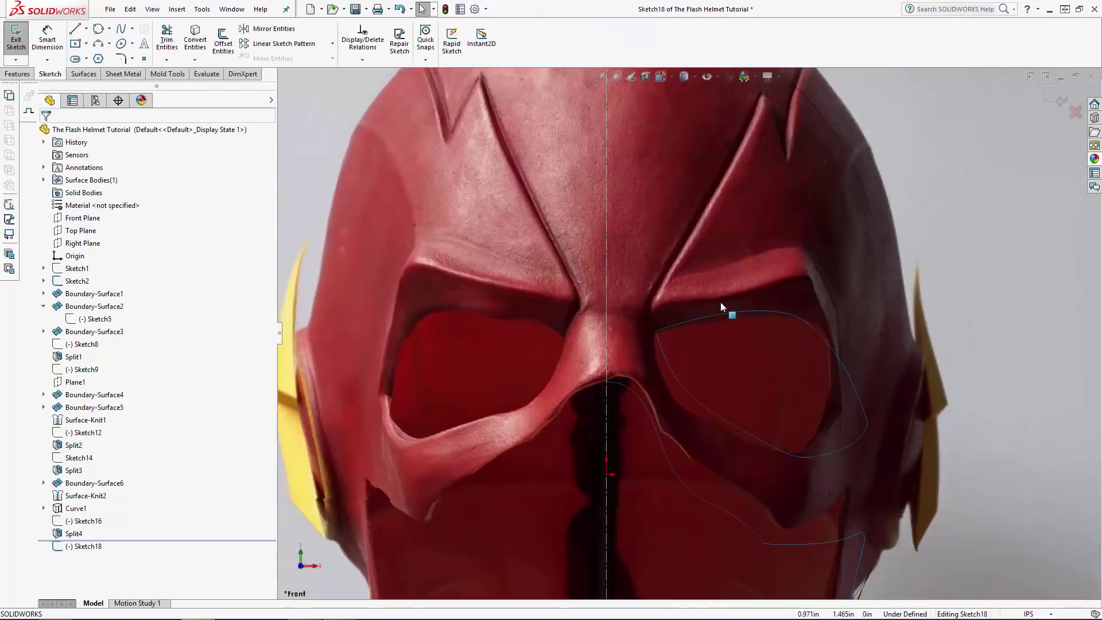
scroll(722, 307, up, 2)
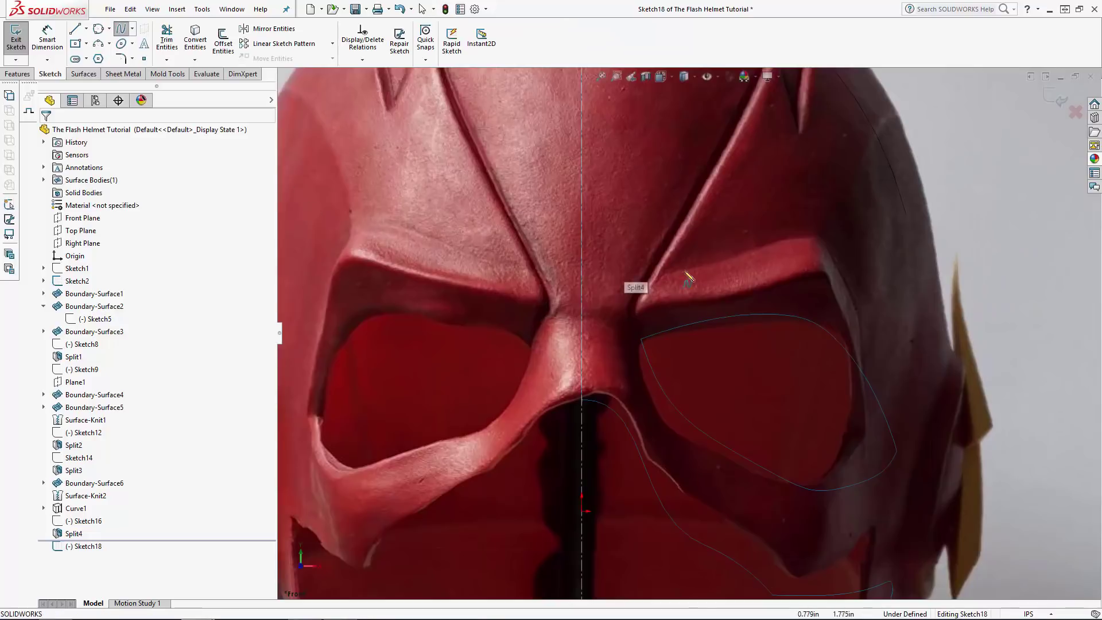
click(581, 246)
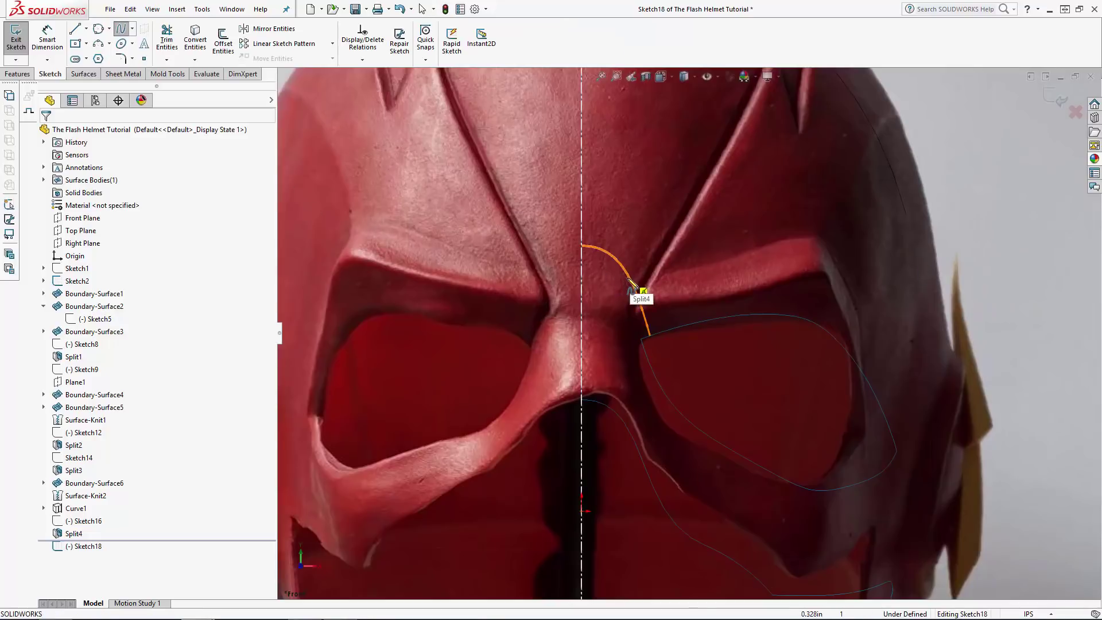
click(627, 272)
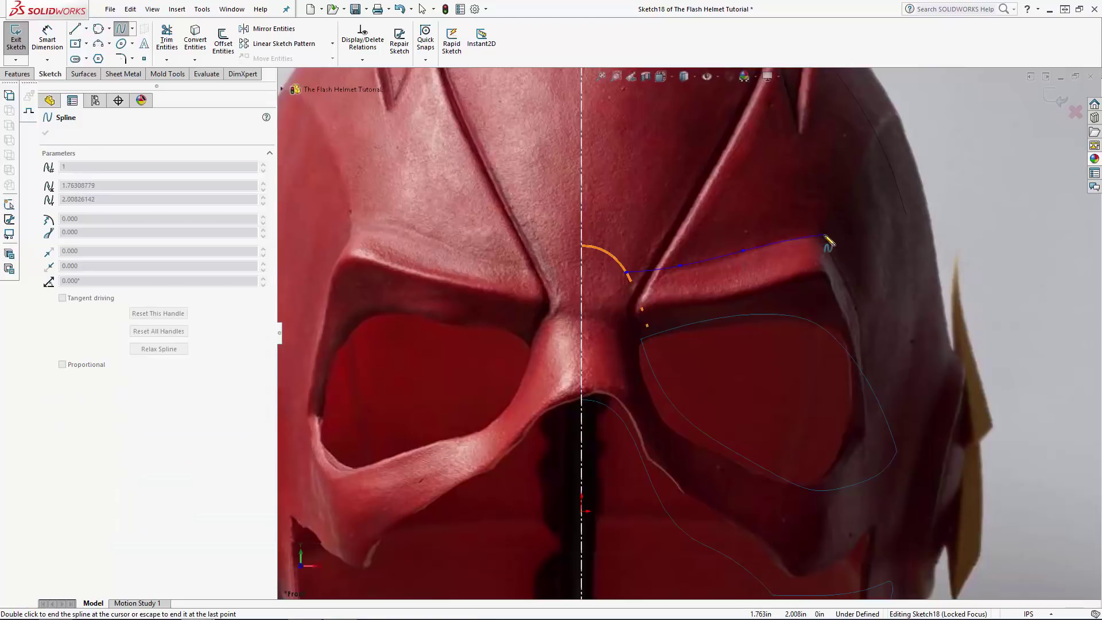
double_click(847, 234)
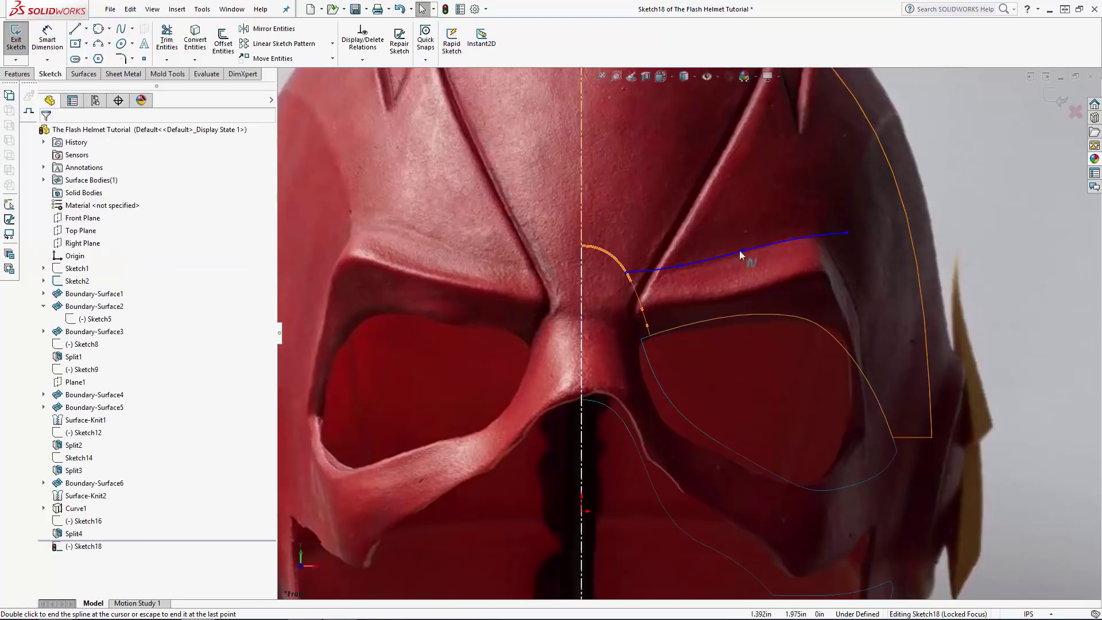
click(1052, 92)
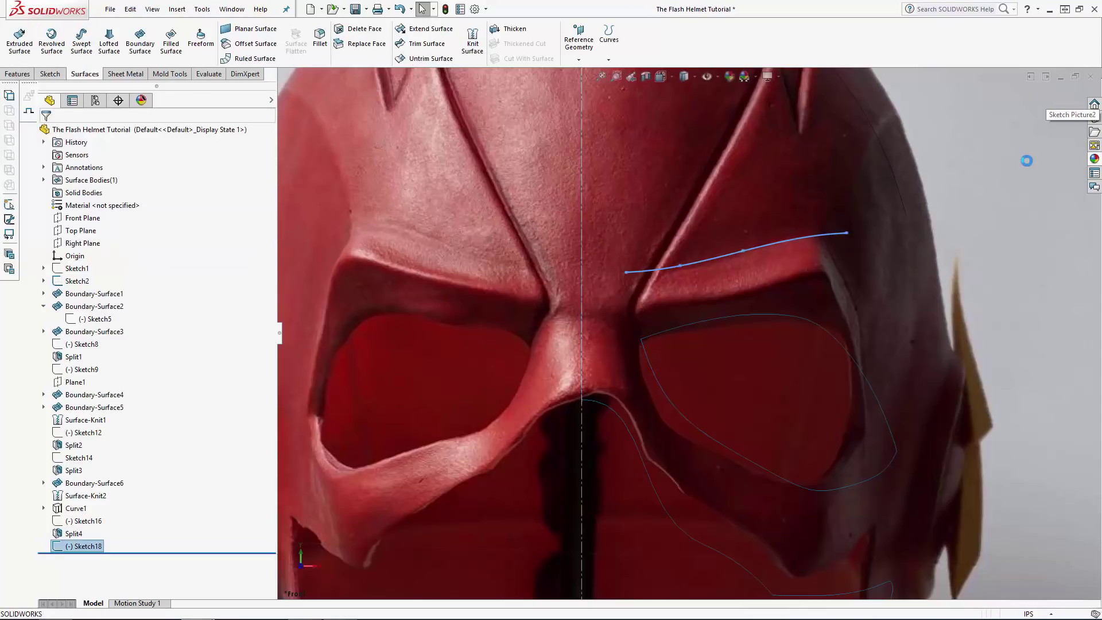
Project the Sketch18 brow spline onto the helmet's upper front face.
key(f)
click(685, 90)
middle_drag(856, 248, 802, 251)
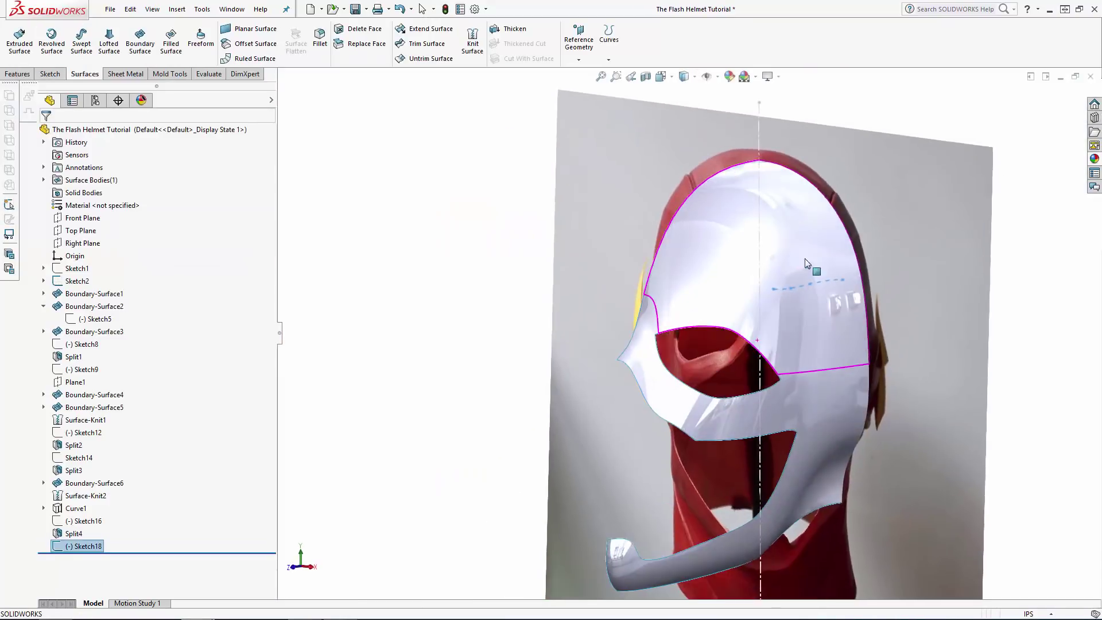
click(612, 45)
click(627, 89)
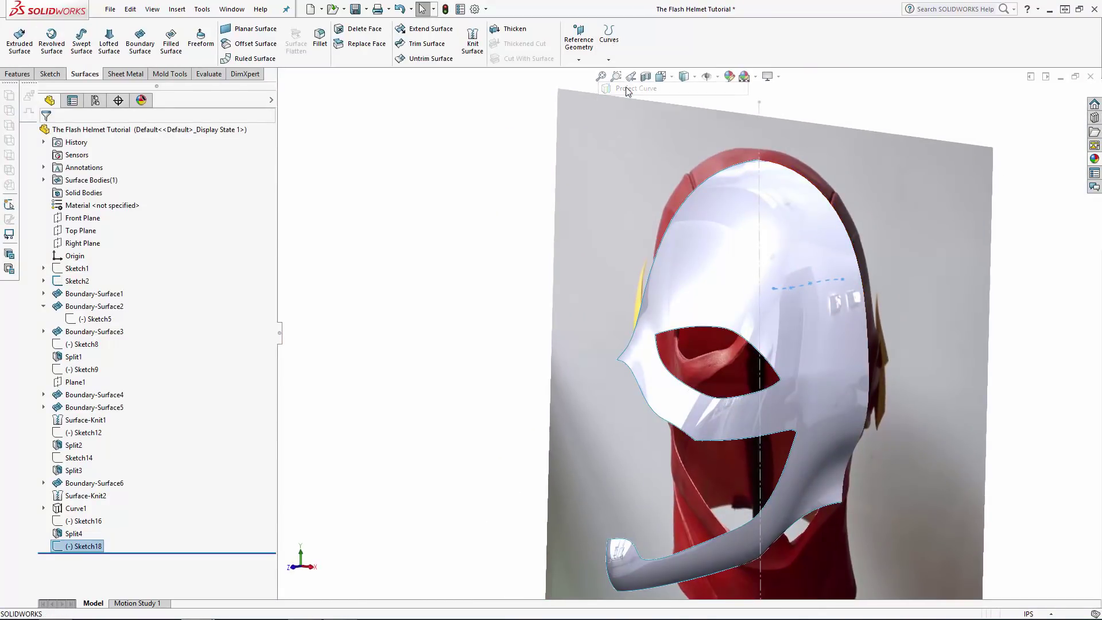
click(706, 280)
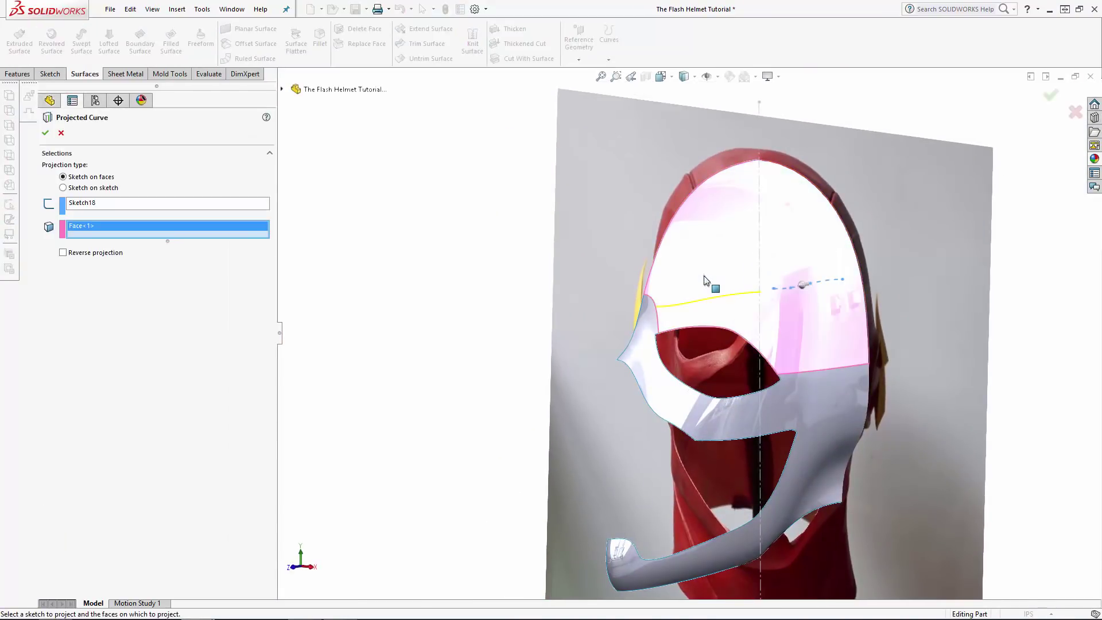
click(655, 317)
click(45, 132)
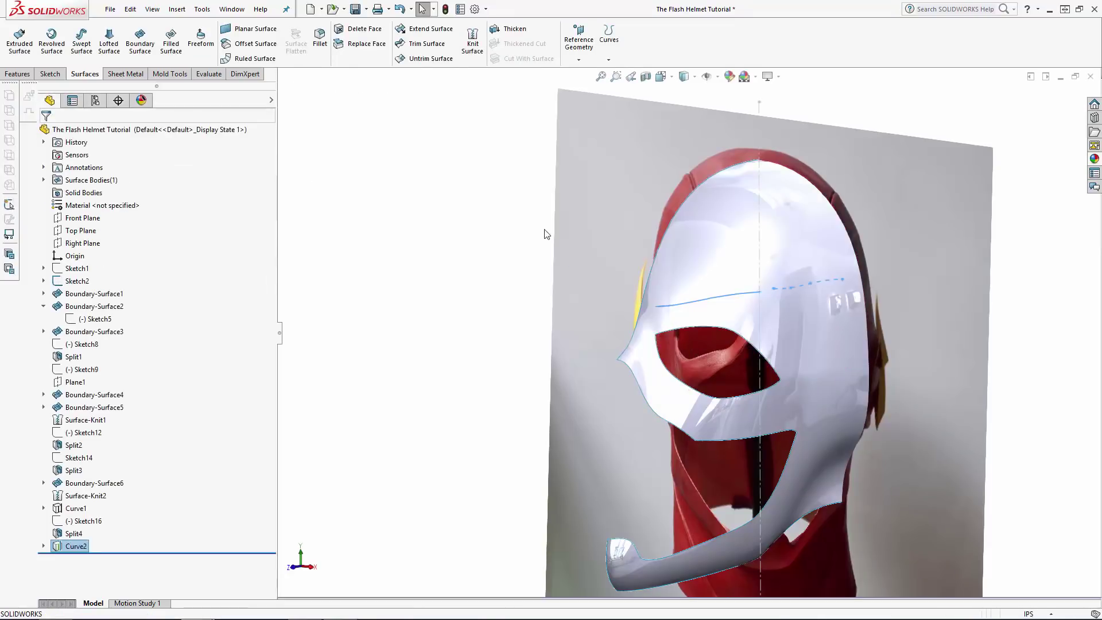
Sketch a line on the Front Plane from the inner eye corner to the inner end of the projected brow curve.
click(92, 219)
click(97, 201)
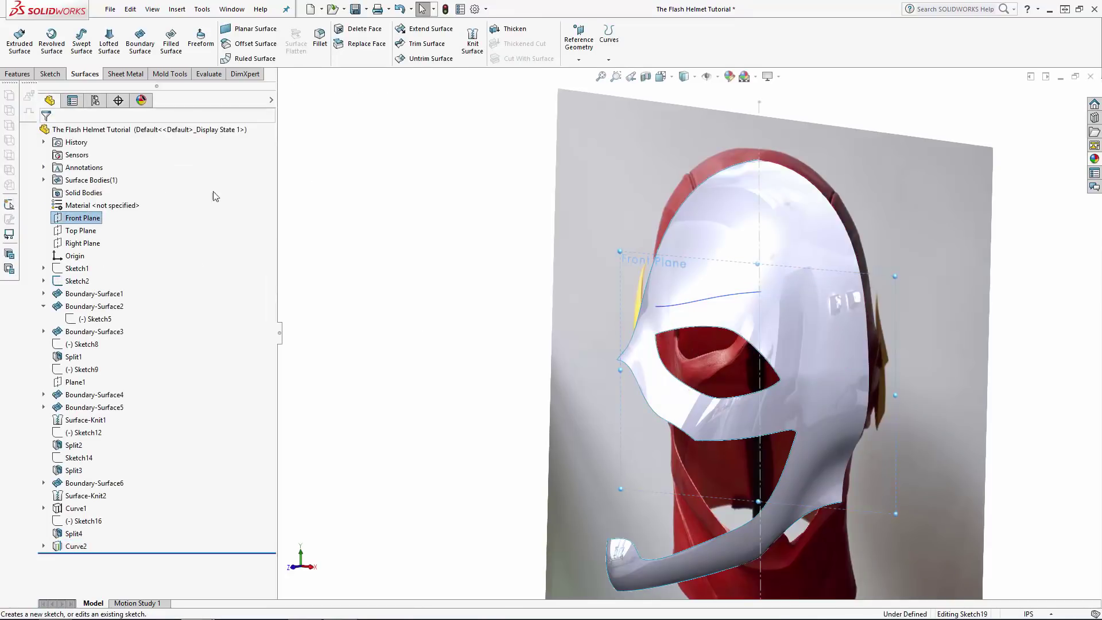
click(662, 76)
click(677, 126)
click(942, 218)
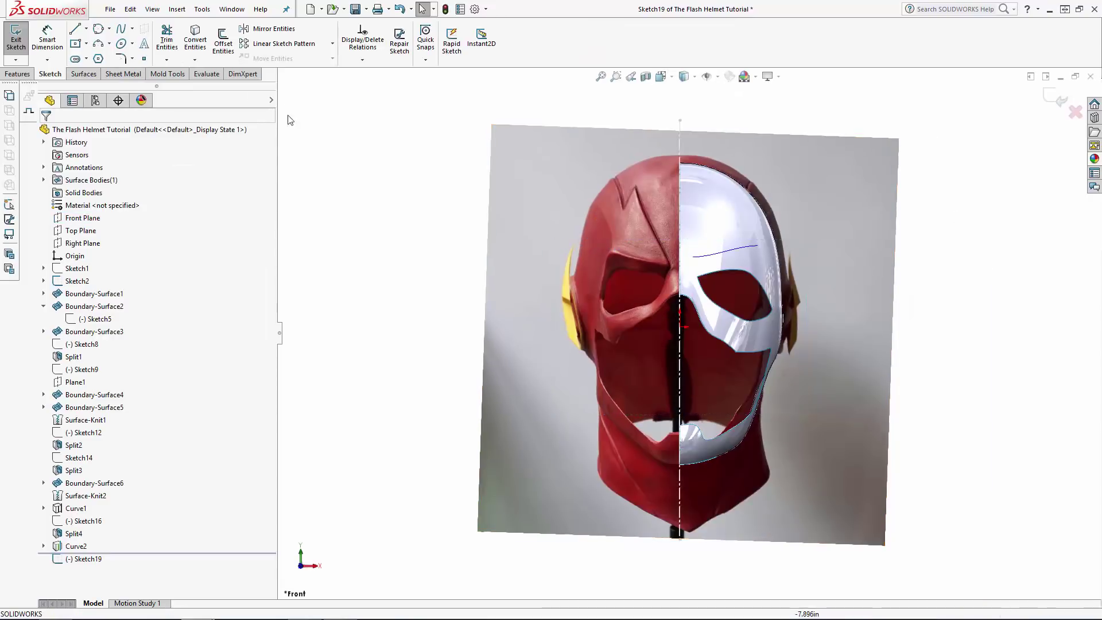
click(75, 29)
scroll(676, 307, down, 5)
click(647, 316)
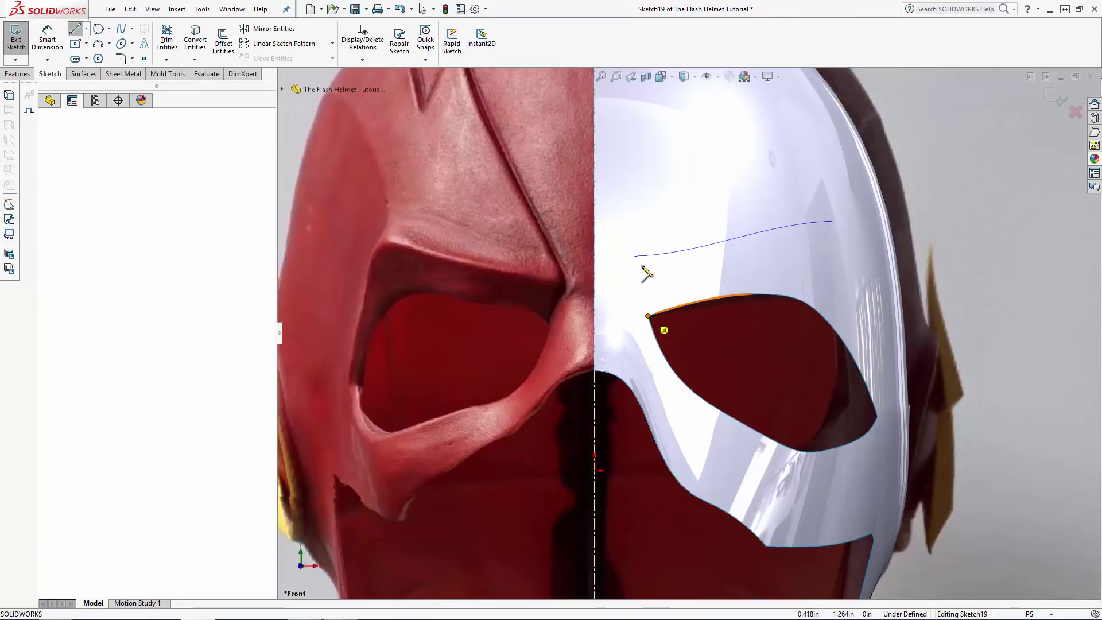
click(634, 257)
key(Escape)
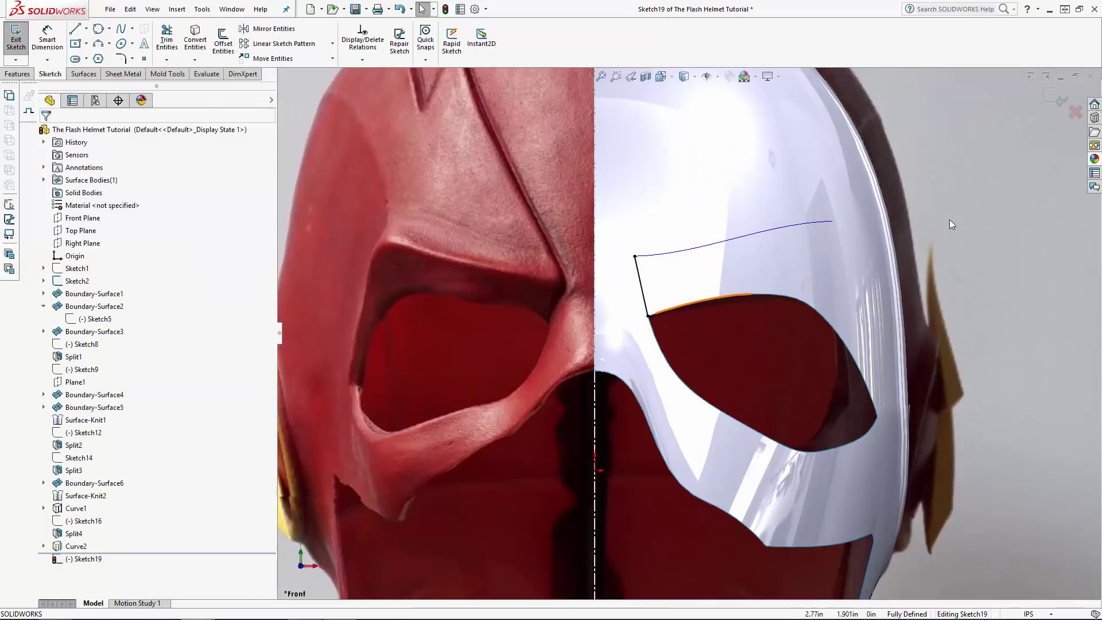
click(1055, 99)
Project the Sketch19 line onto the helmet's upper front face.
scroll(863, 256, up, 5)
middle_drag(691, 286, 626, 298)
scroll(847, 263, down, 2)
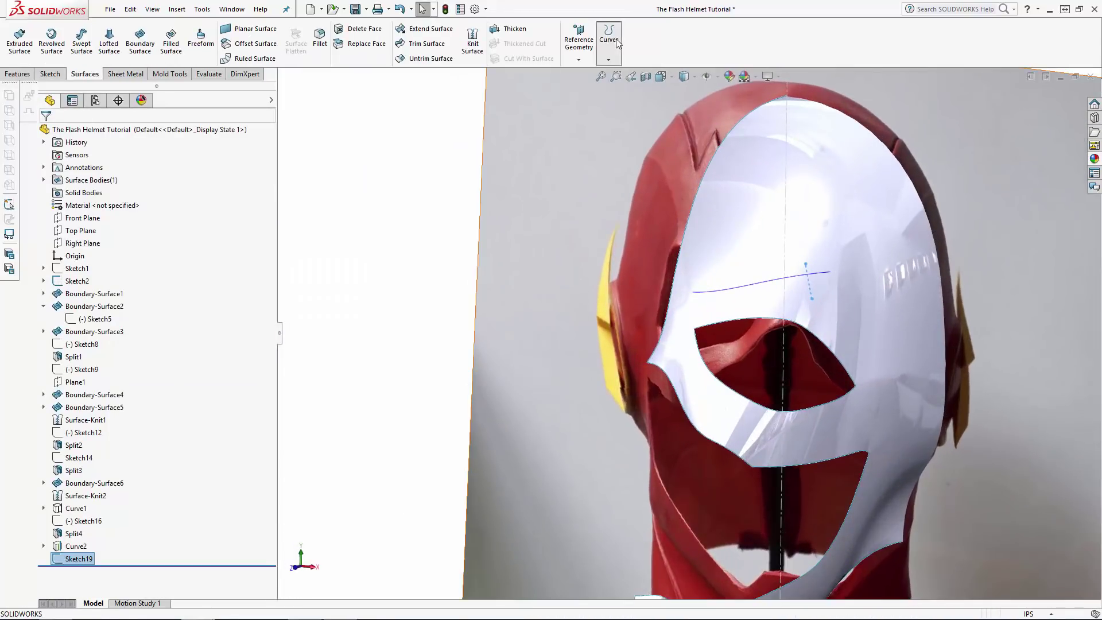
click(608, 40)
click(627, 84)
click(722, 313)
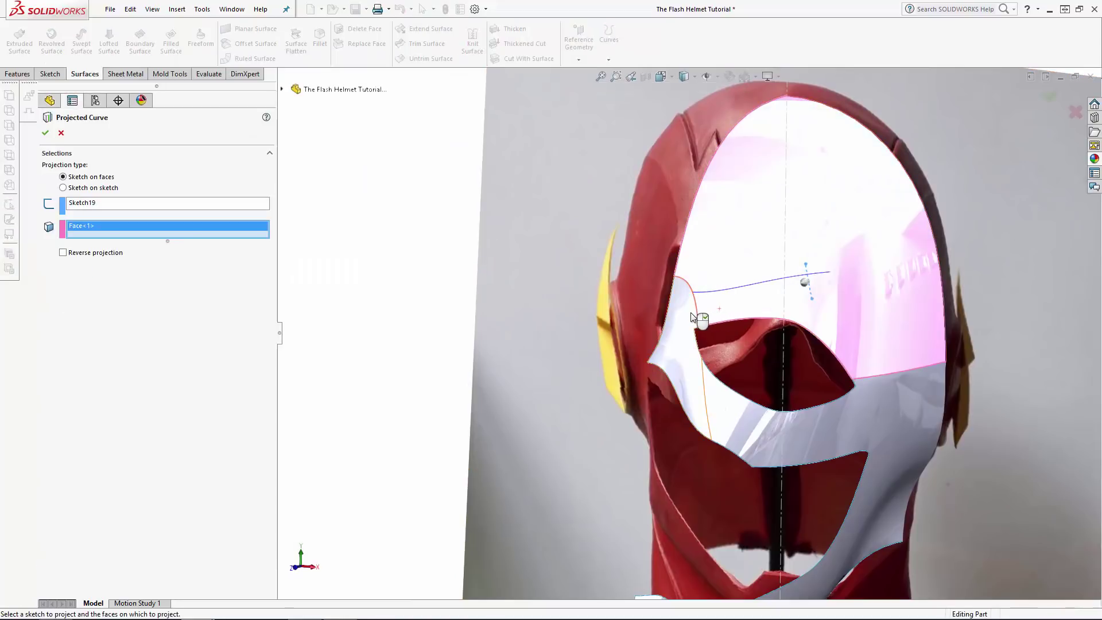
click(693, 317)
click(45, 134)
Hide Sketch2's front reference picture.
click(73, 281)
click(110, 254)
scroll(367, 276, up, 4)
scroll(798, 420, down, 2)
scroll(798, 304, down, 3)
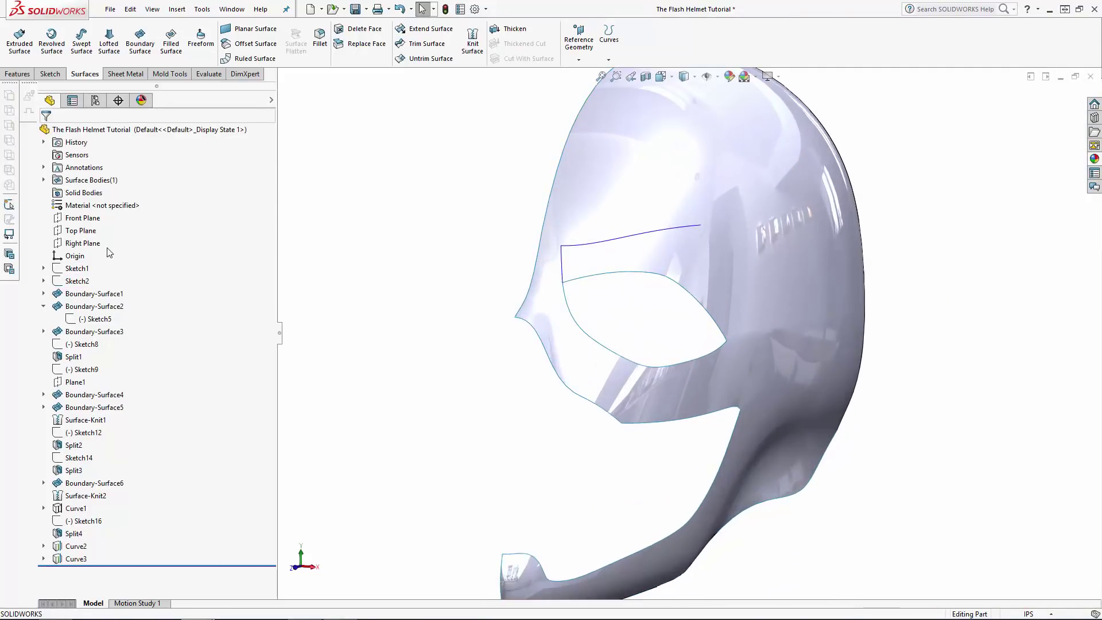
Create a reference plane parallel to the Right Plane through the outer end point of the projected brow curve.
click(579, 35)
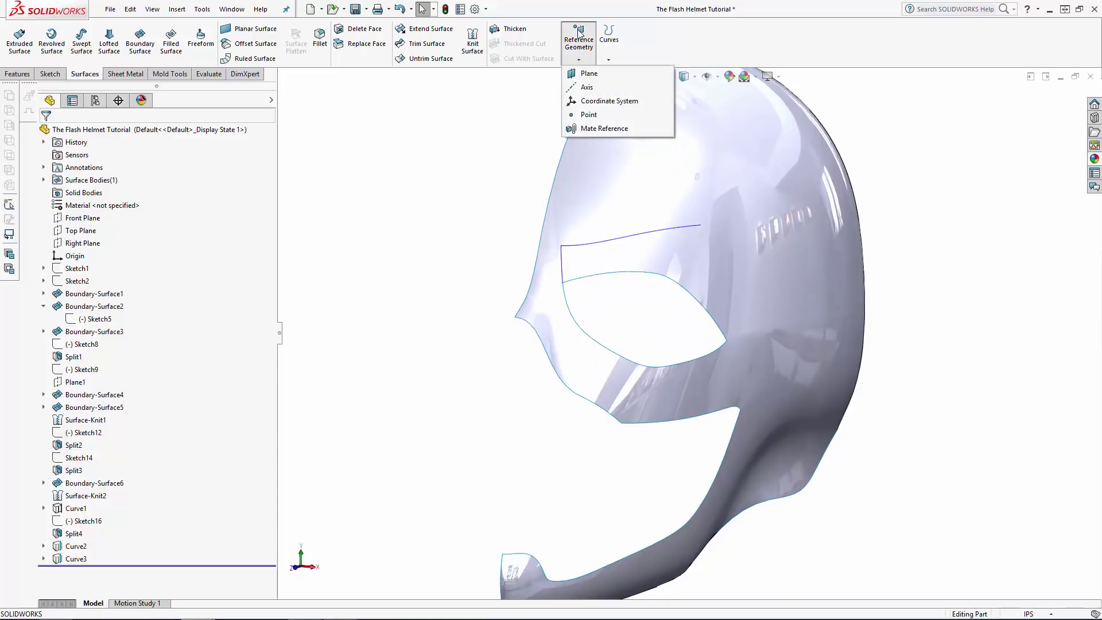
click(587, 75)
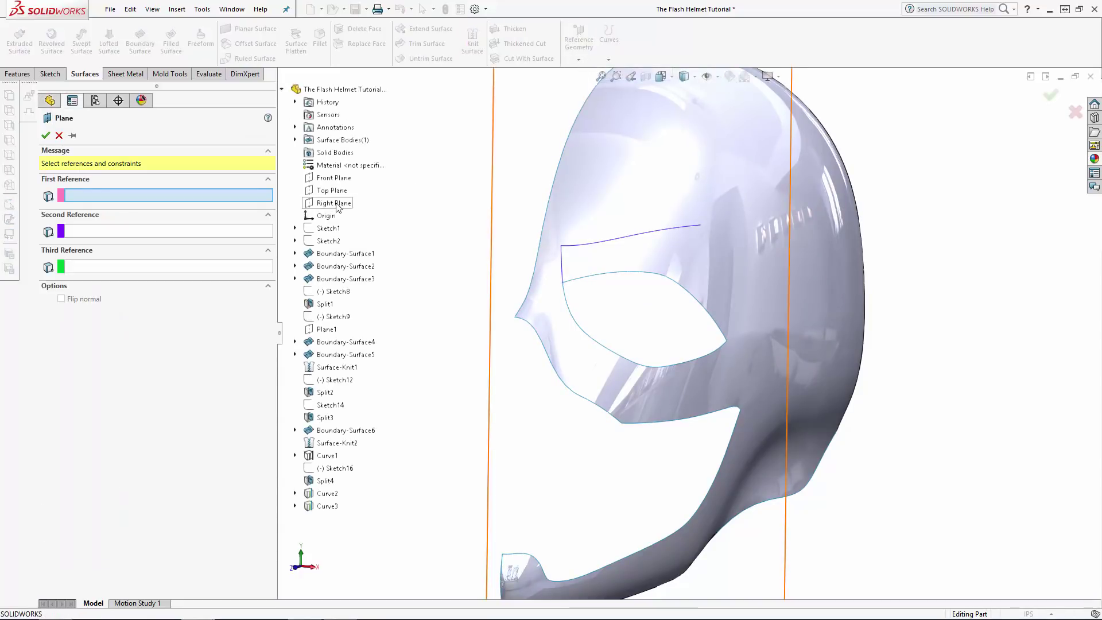
click(335, 203)
click(700, 225)
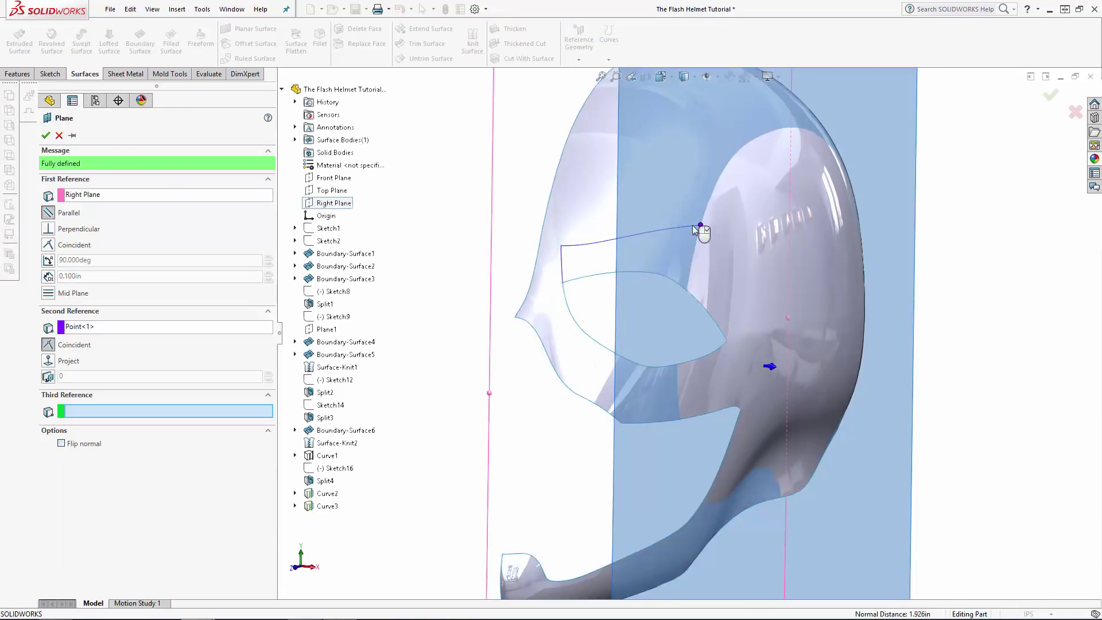
click(45, 135)
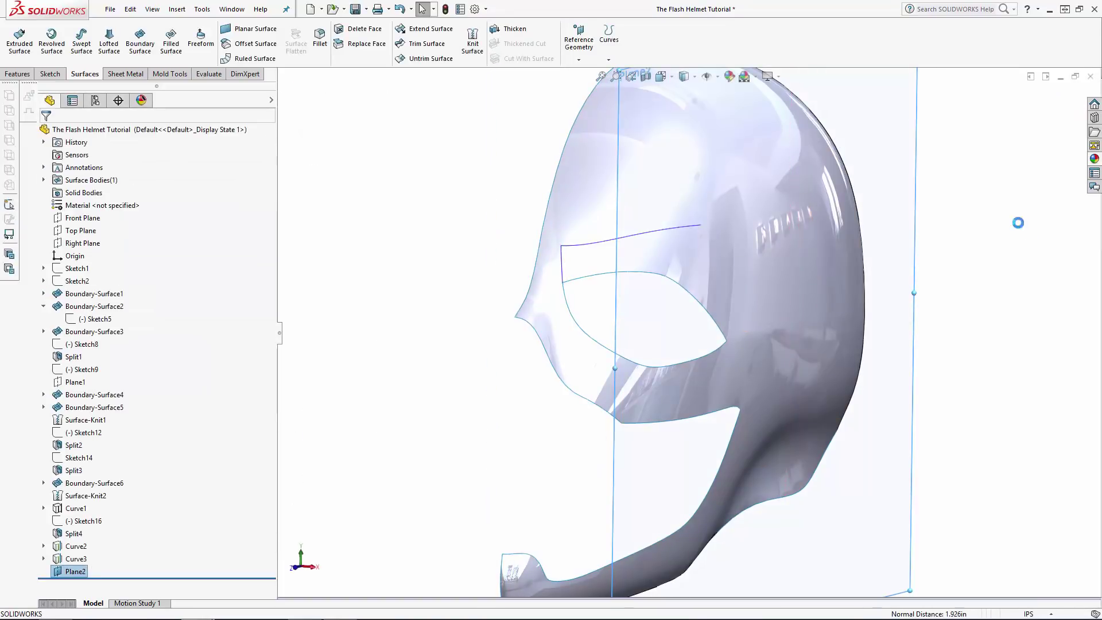
Start a sketch on Plane2 and show Sketch1's side reference picture.
click(913, 343)
click(953, 314)
click(72, 268)
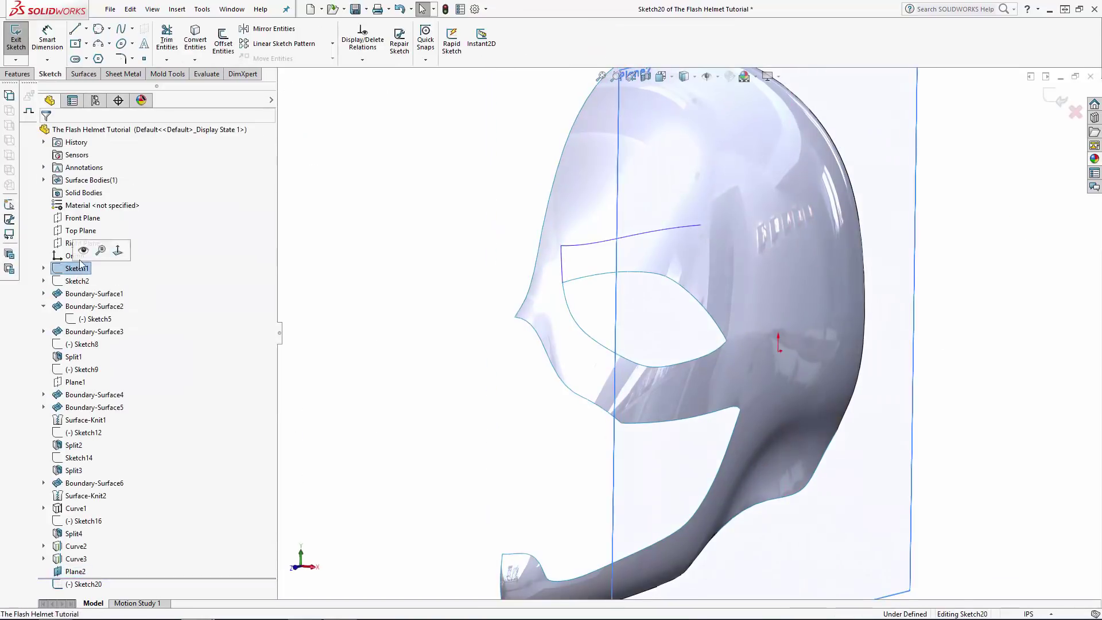
click(83, 251)
click(44, 180)
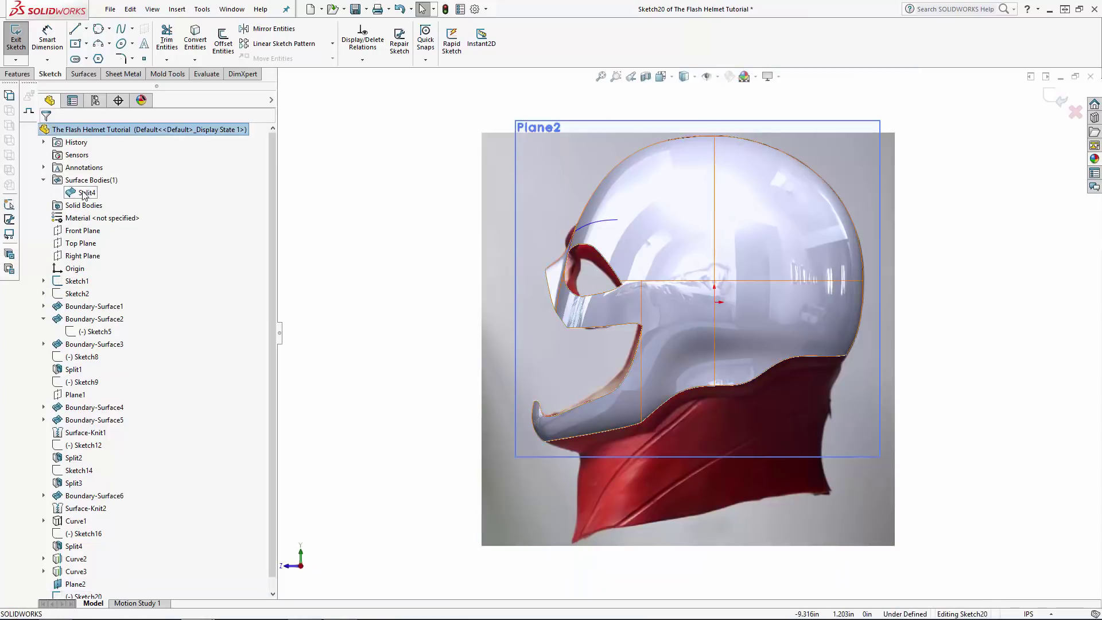
Sketch a three-point arc about 0.665 in across from the brow curve's outer end and attach its end to that curve.
scroll(612, 218, down, 5)
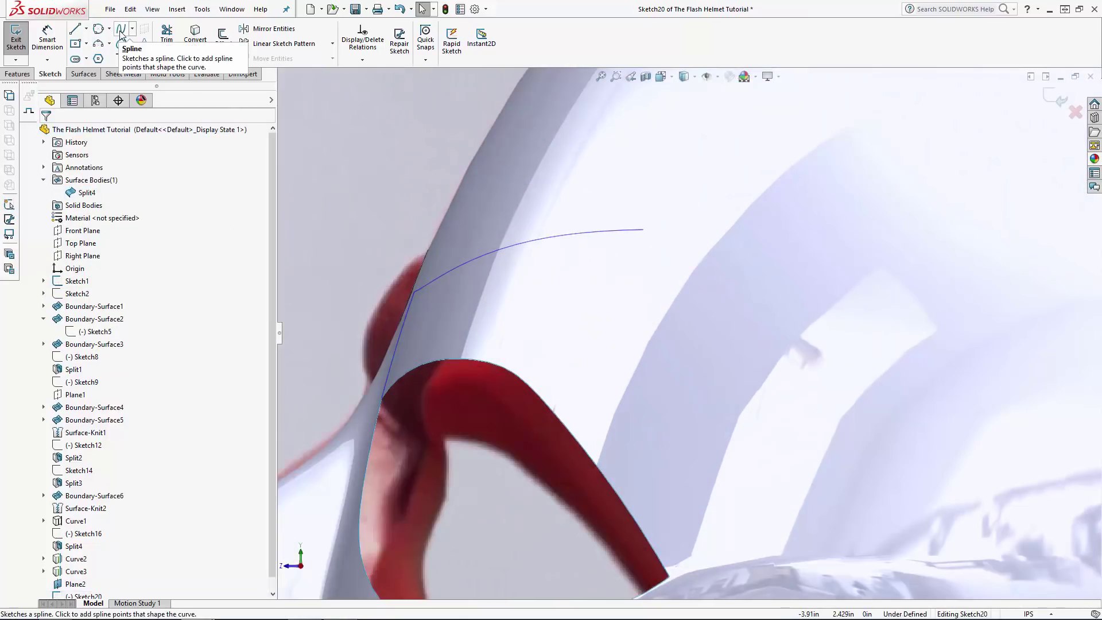
click(98, 44)
click(641, 229)
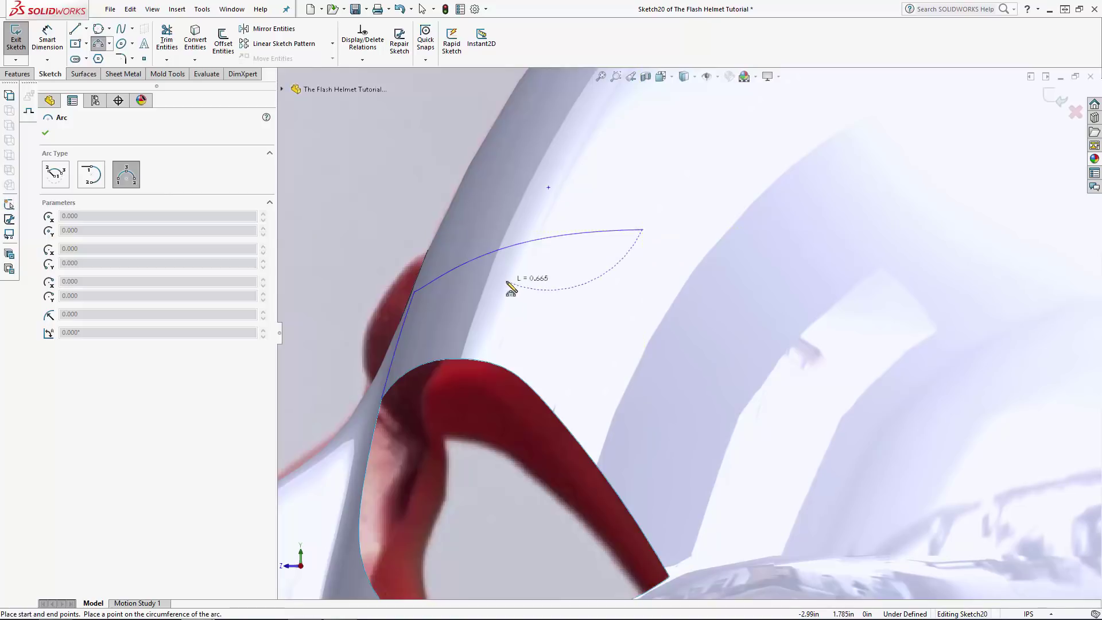
click(505, 282)
click(560, 252)
key(Escape)
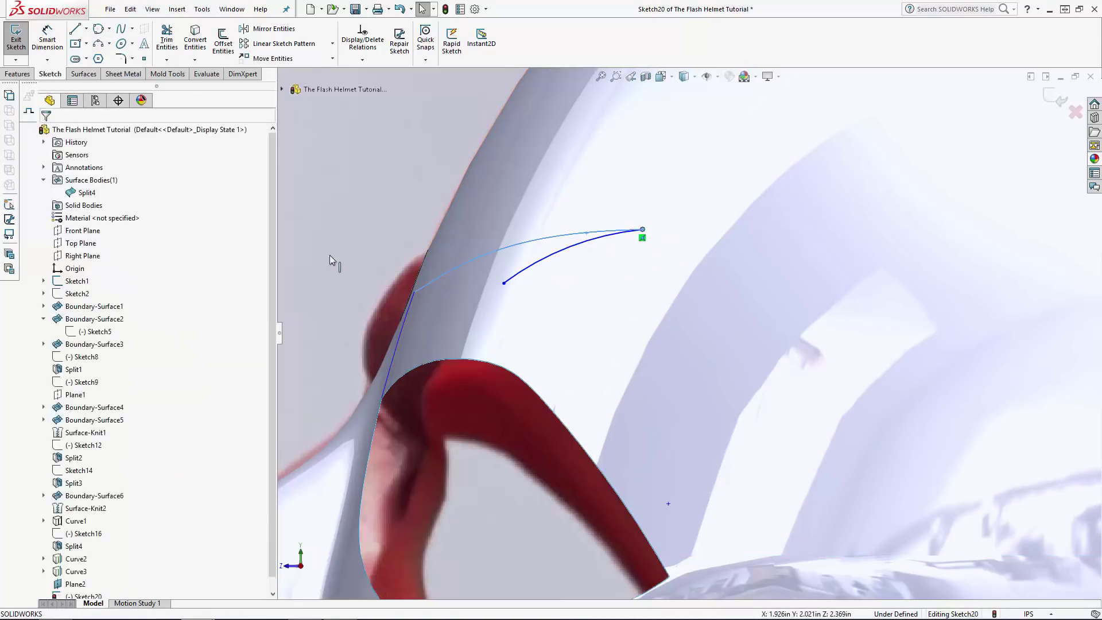
click(50, 330)
key(Escape)
Sketch a second three-point arc from the first arc's free end down to the eye opening and attach it to the opening's edge.
click(98, 44)
click(505, 283)
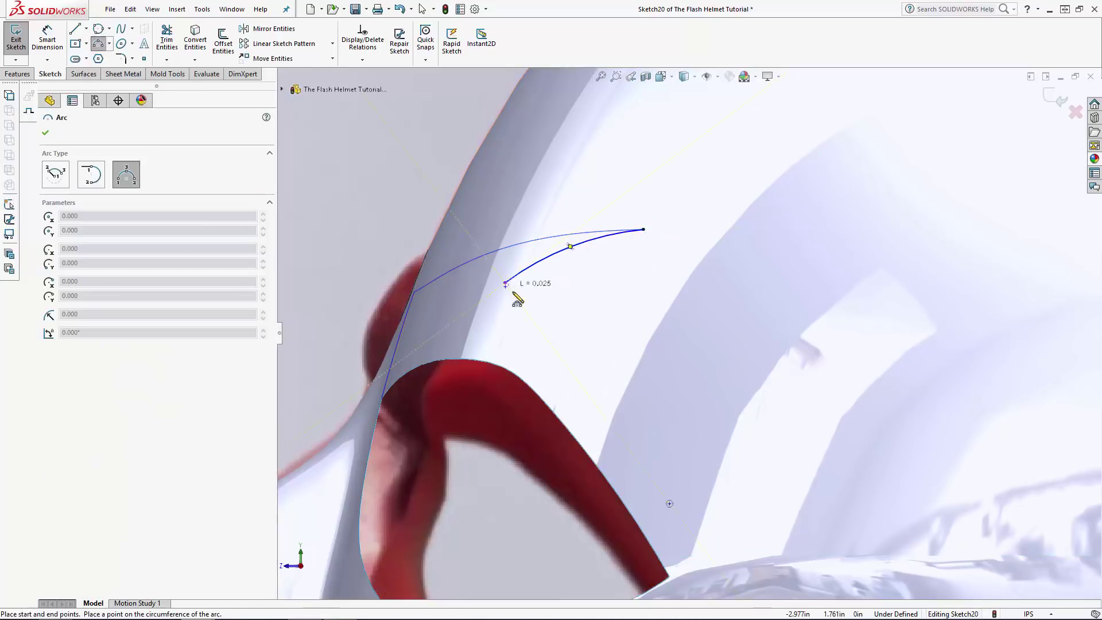
click(550, 408)
click(536, 358)
key(Escape)
click(549, 408)
ctrl+click(561, 422)
click(51, 330)
key(Escape)
Hide the Split4 surface body, reshape both arcs to follow the brow recess in the side picture, and exit Sketch20.
click(87, 192)
click(113, 168)
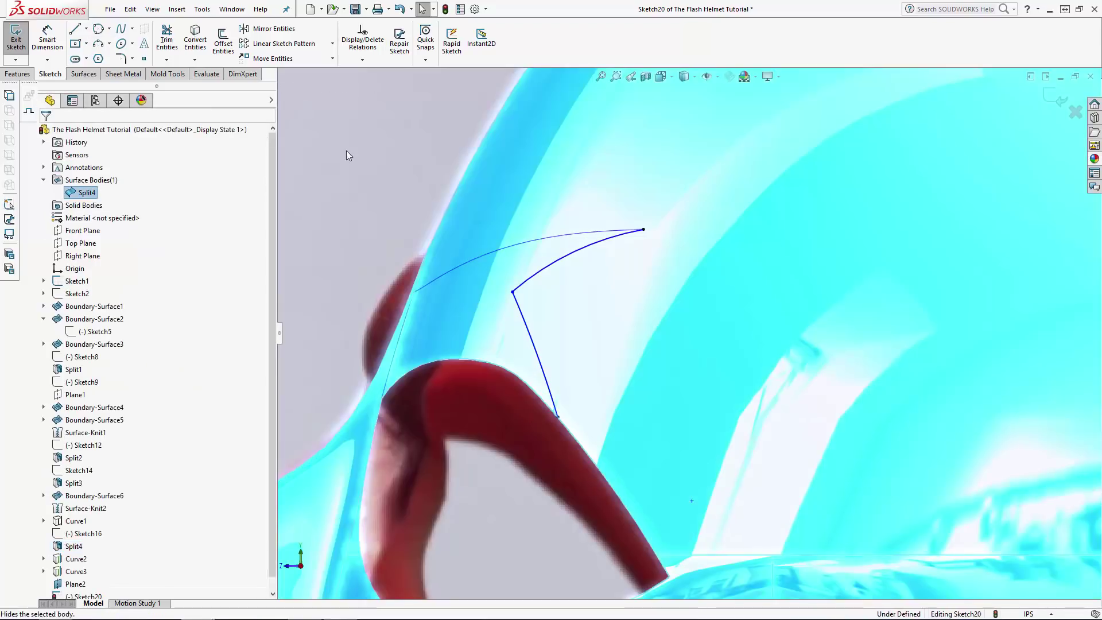
scroll(674, 297, up, 2)
drag(639, 315, 596, 308)
scroll(688, 360, down, 3)
click(607, 366)
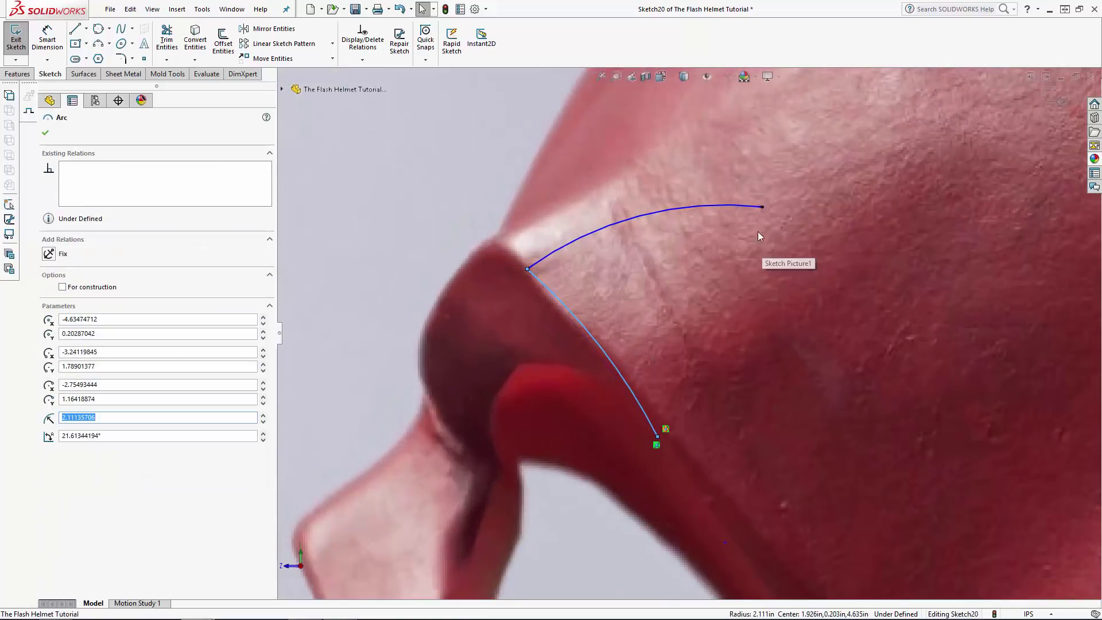
drag(601, 246, 599, 235)
scroll(688, 333, up, 7)
key(Escape)
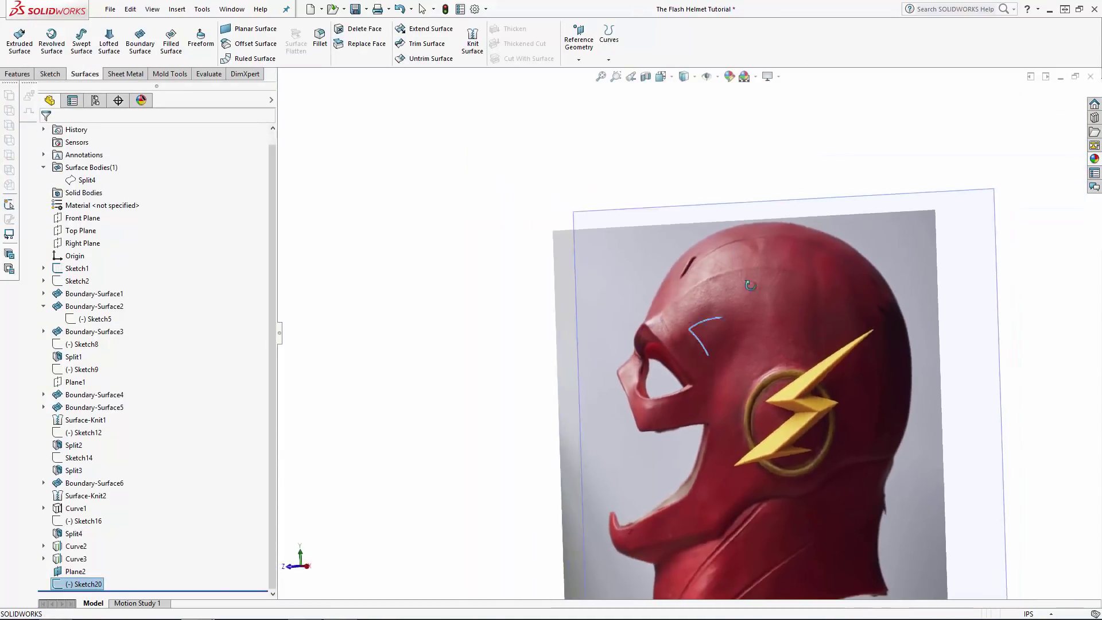
Show the Split4 surface body again and hide Sketch1's side reference picture.
click(86, 180)
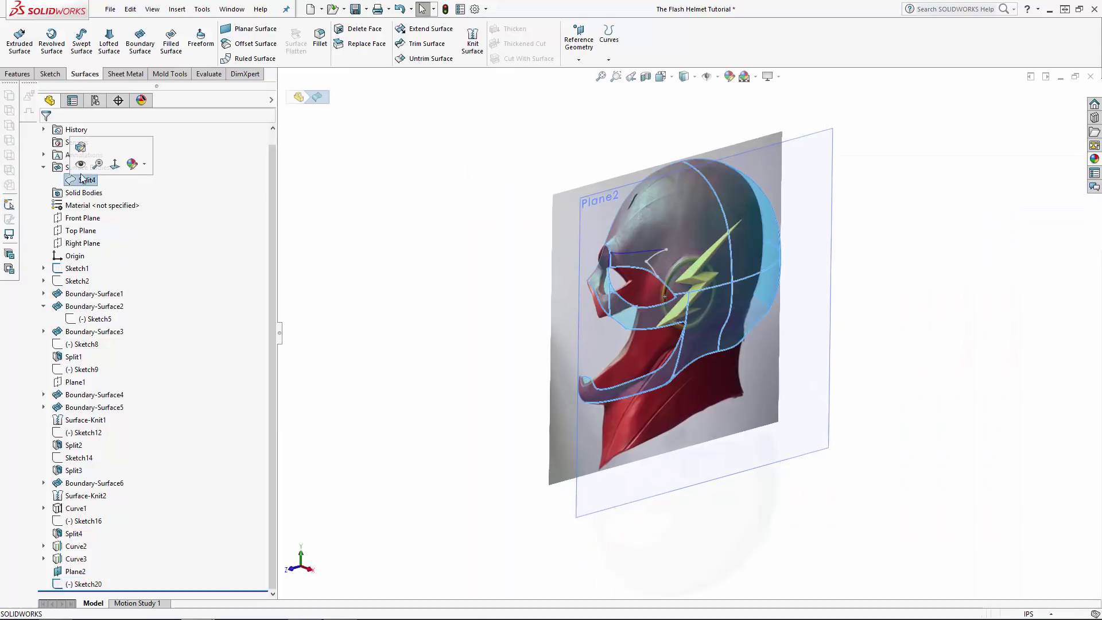
click(79, 146)
click(365, 212)
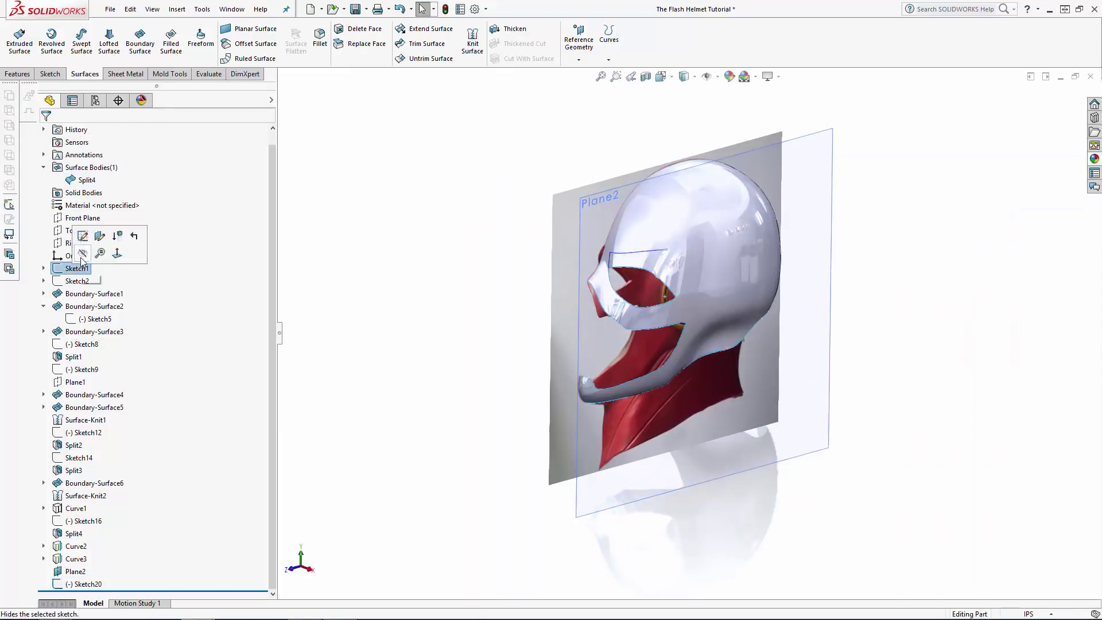
click(84, 255)
scroll(675, 291, down, 5)
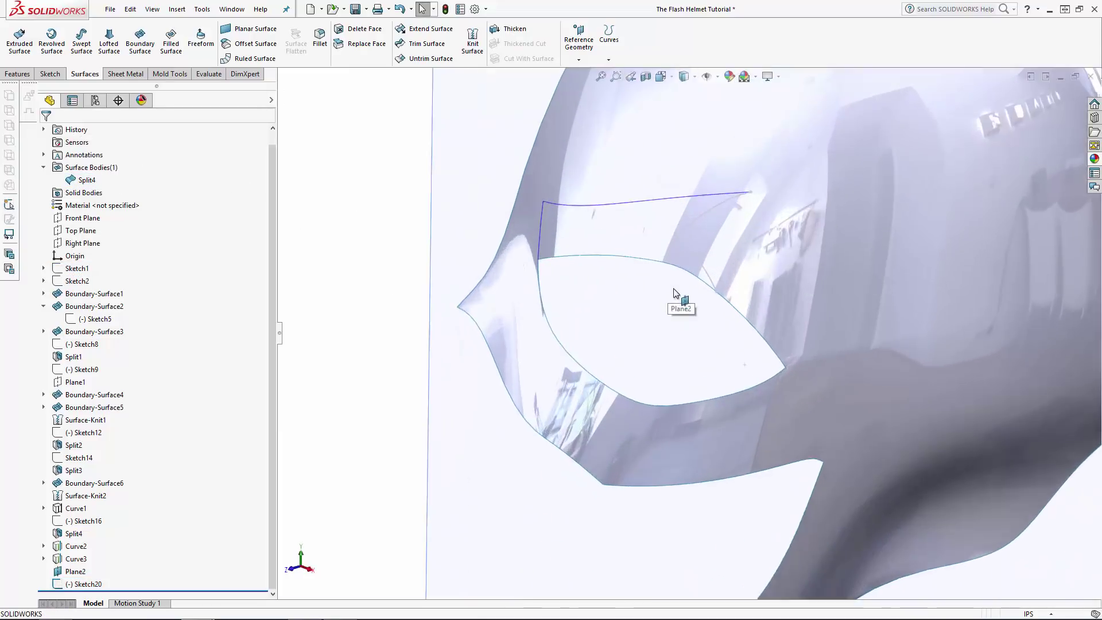
middle_drag(661, 264, 656, 238)
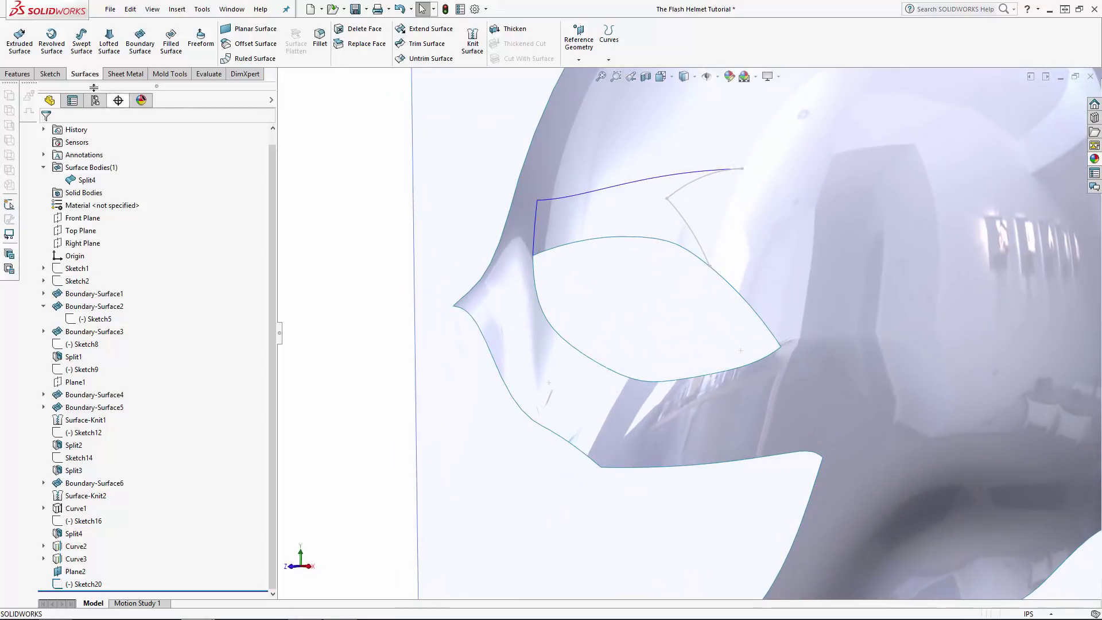
Start a 3D sketch and convert the eye opening's three upper edges and Sketch20's lower arc into it.
click(51, 74)
click(15, 60)
click(26, 88)
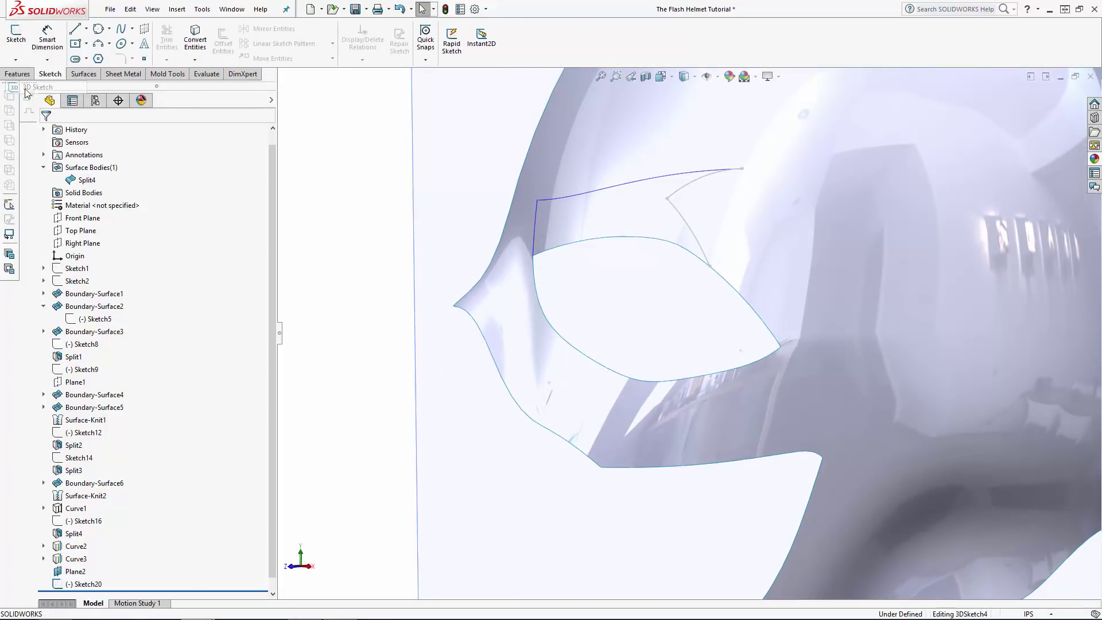
click(193, 40)
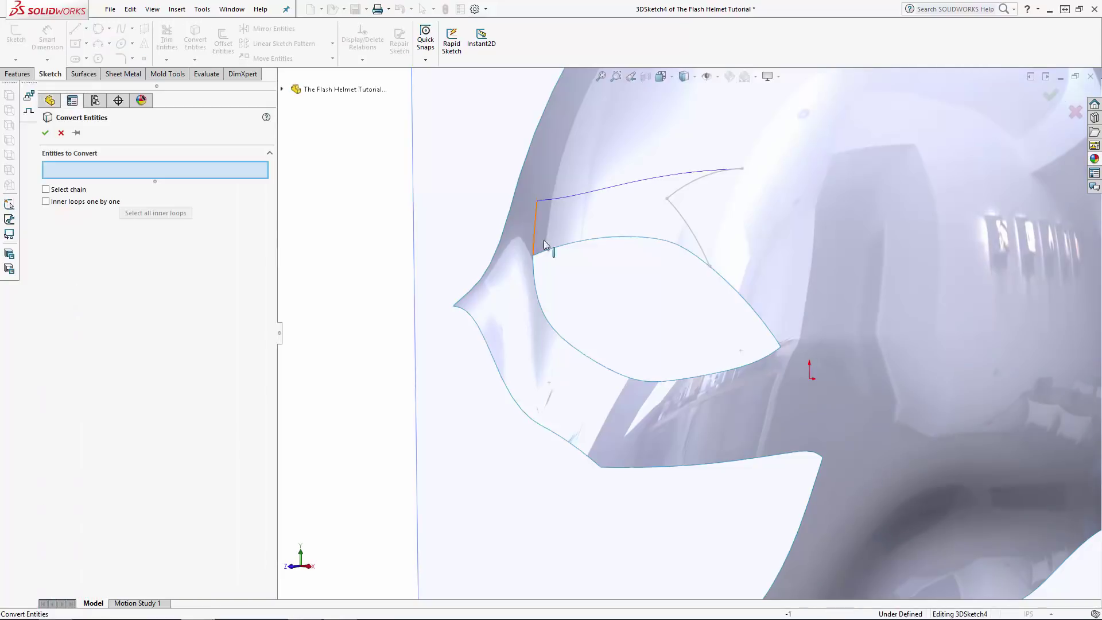
click(538, 259)
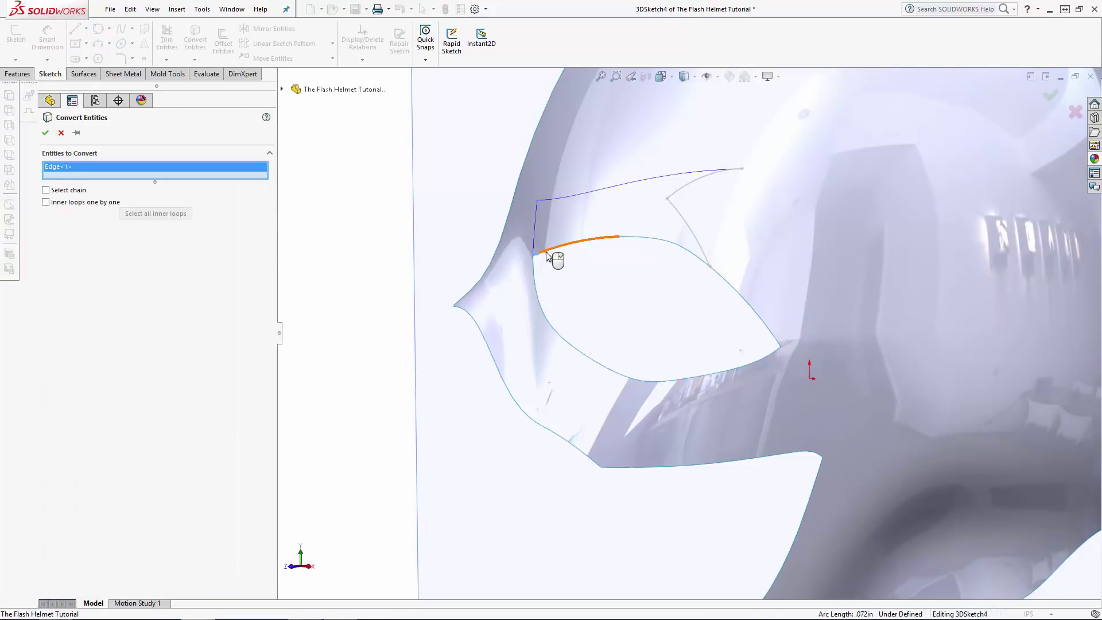
click(559, 256)
click(638, 243)
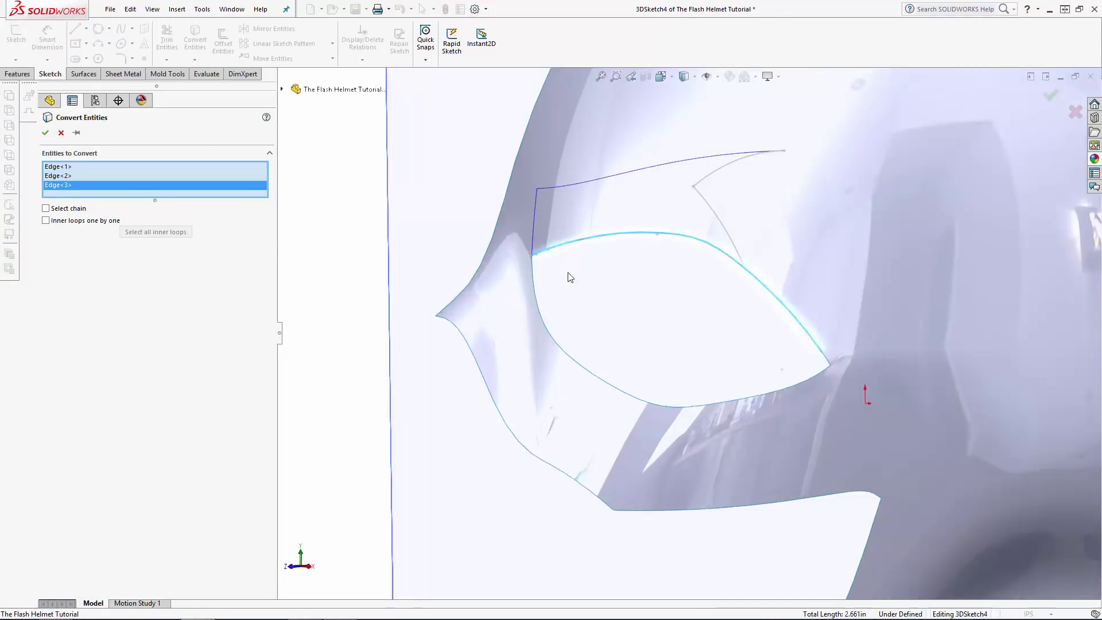
scroll(713, 292, down, 5)
scroll(802, 347, up, 4)
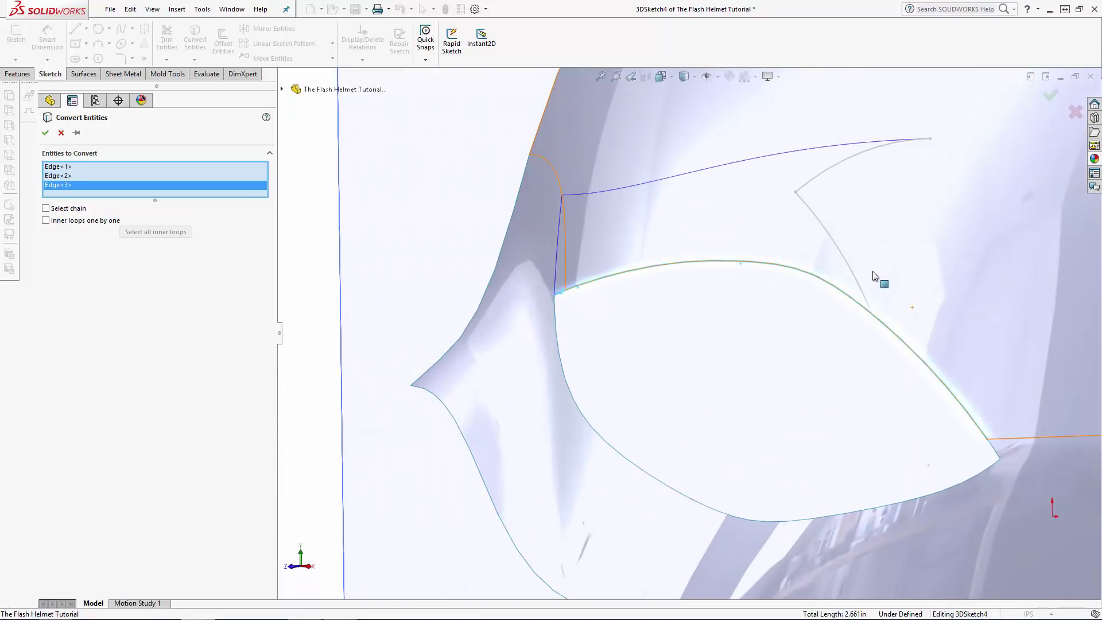
click(853, 270)
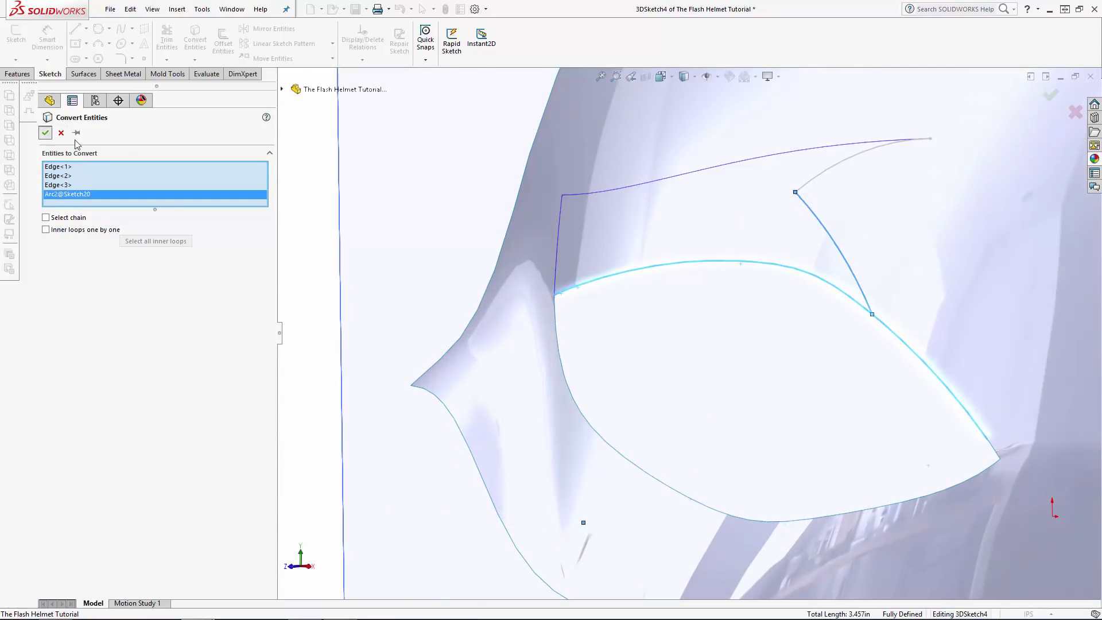
click(45, 133)
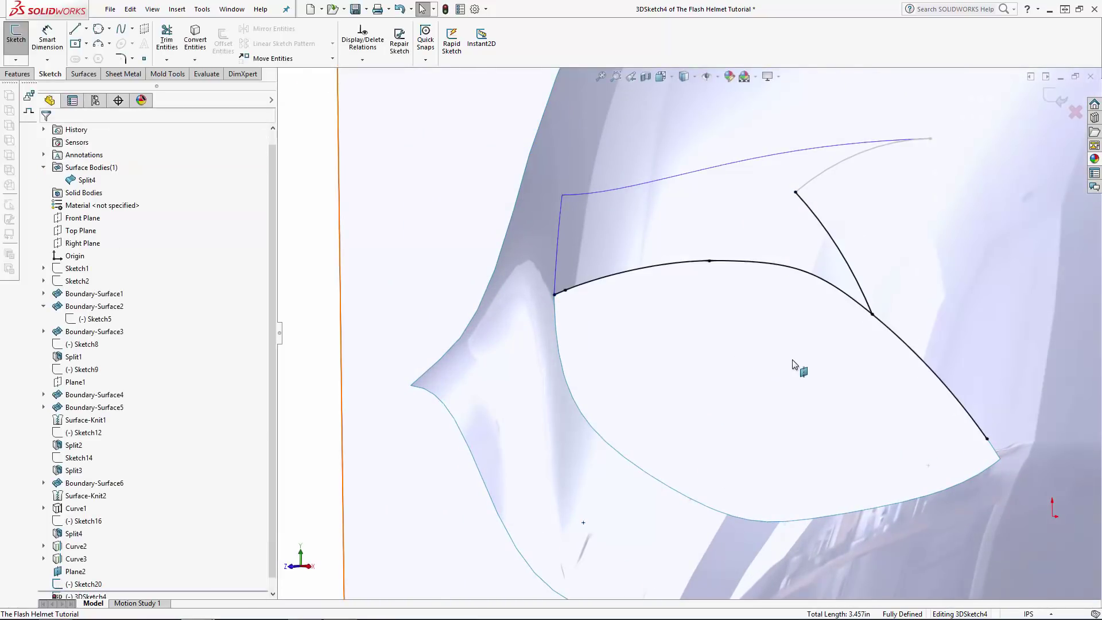
Make the converted arc construction geometry, trim the eye-opening curve beyond it, and exit the 3D sketch.
click(833, 238)
click(750, 381)
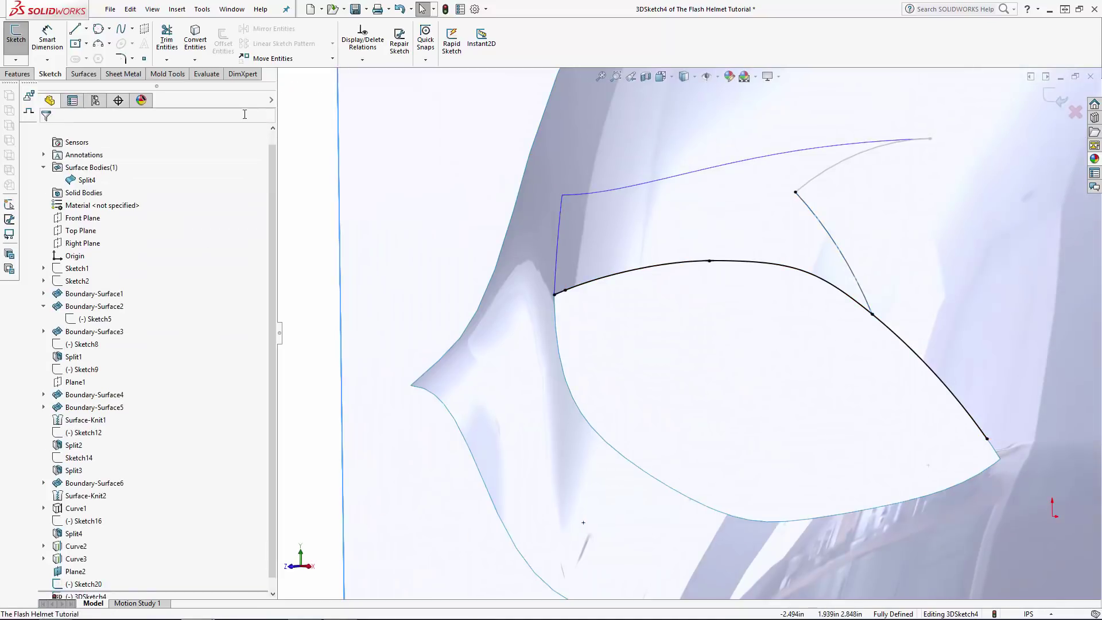
click(169, 38)
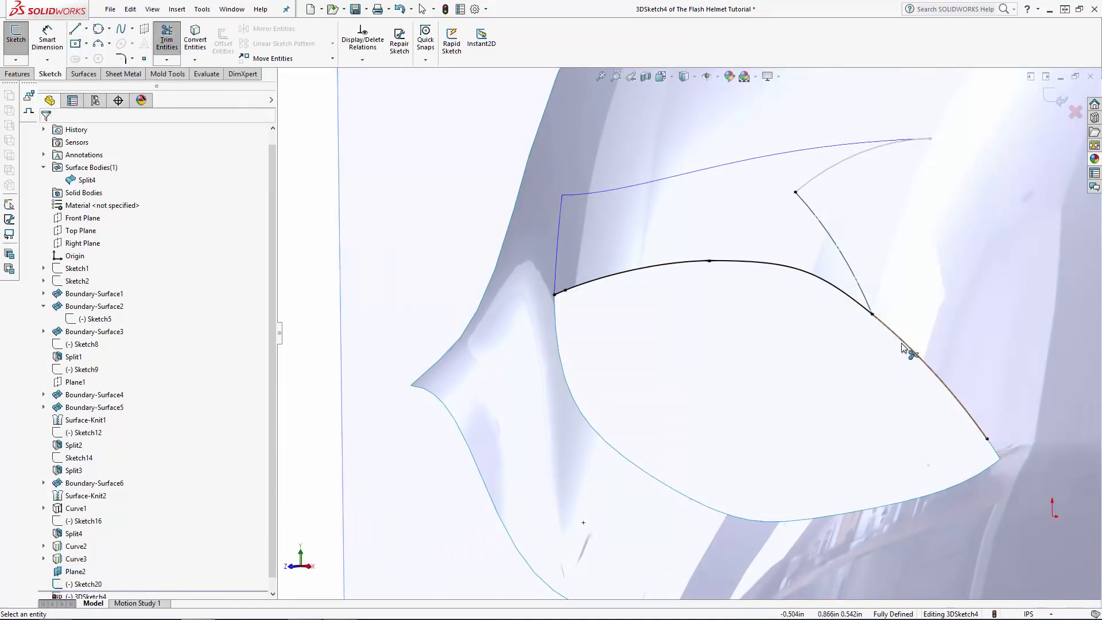
click(905, 351)
click(1054, 97)
click(833, 370)
key(Escape)
Create a boundary surface for the brow recess with Sketch20 and Curve3 in Direction 1, Curve2 and 3DSketch4 in Direction 2.
click(85, 74)
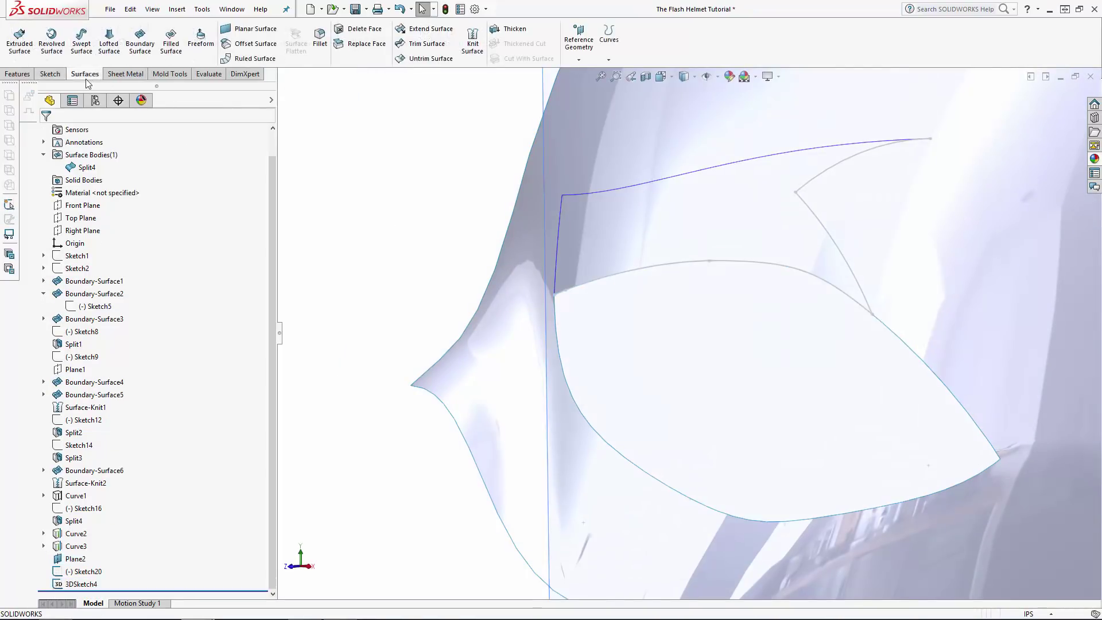
click(140, 40)
click(871, 305)
click(560, 270)
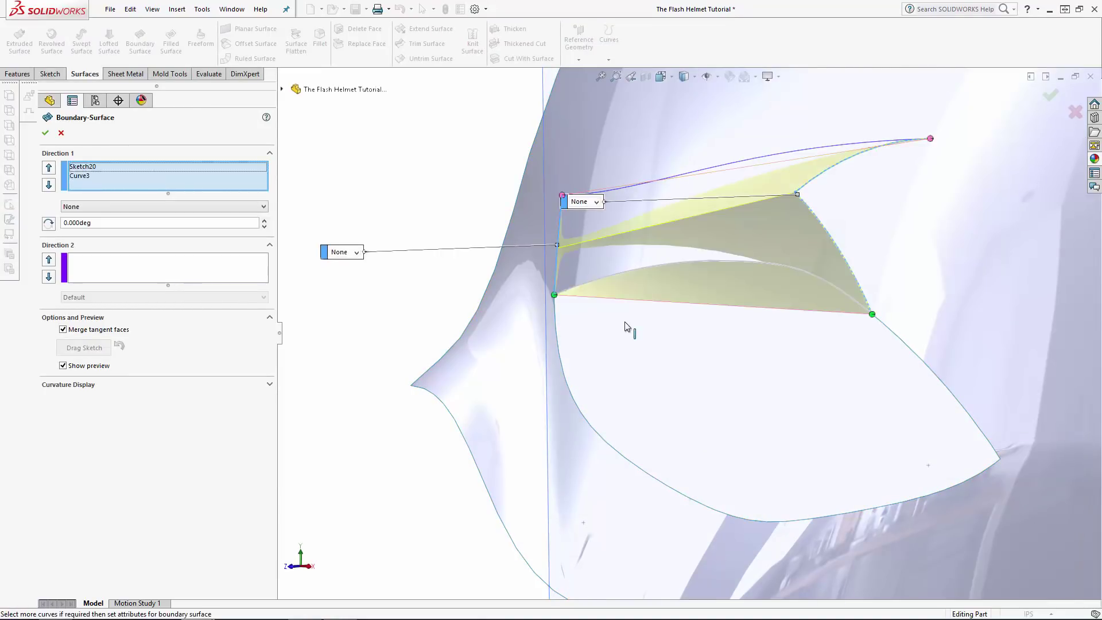
click(153, 262)
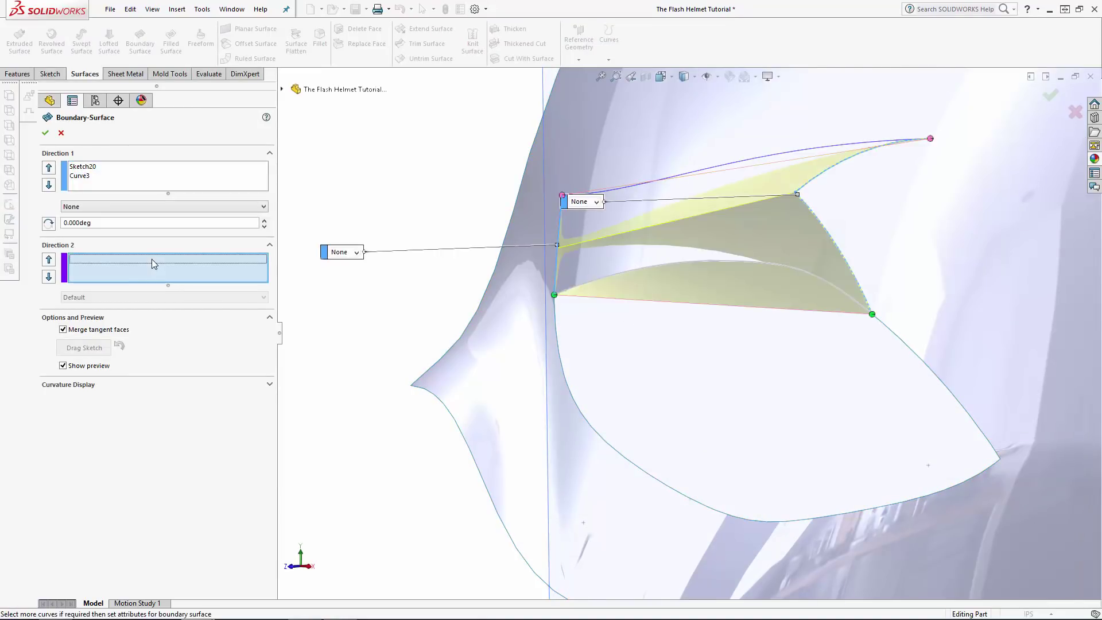
click(707, 177)
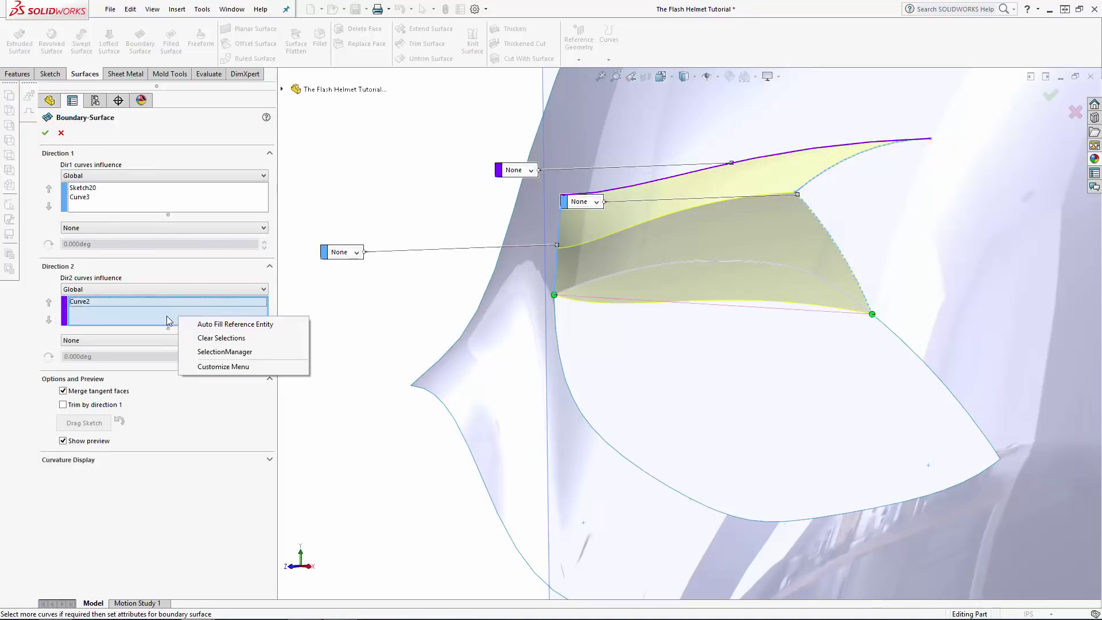
click(711, 262)
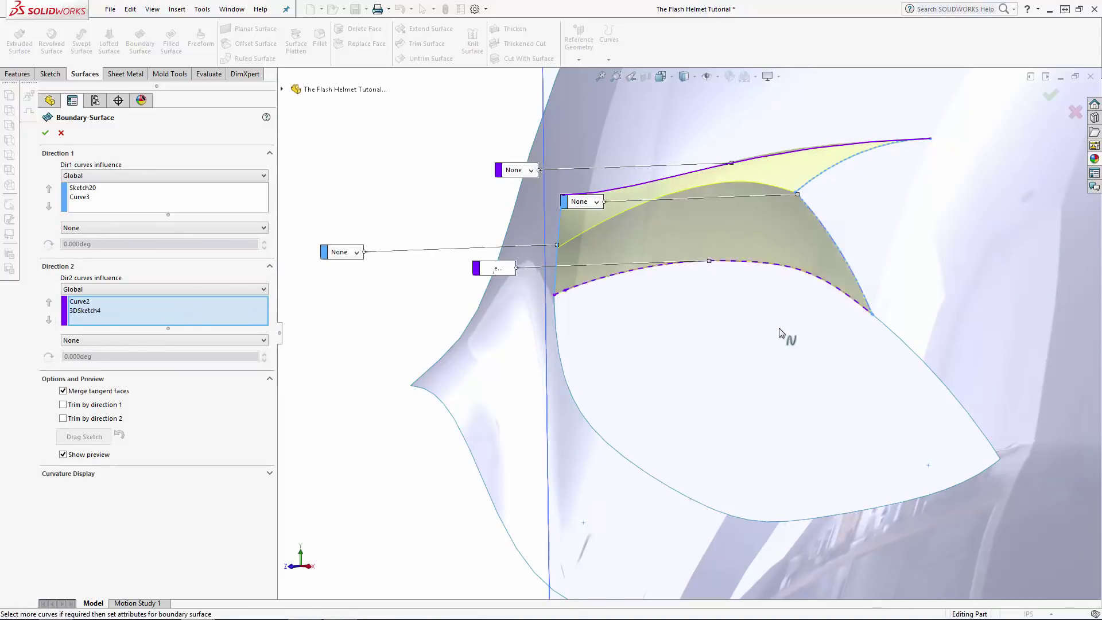
click(45, 134)
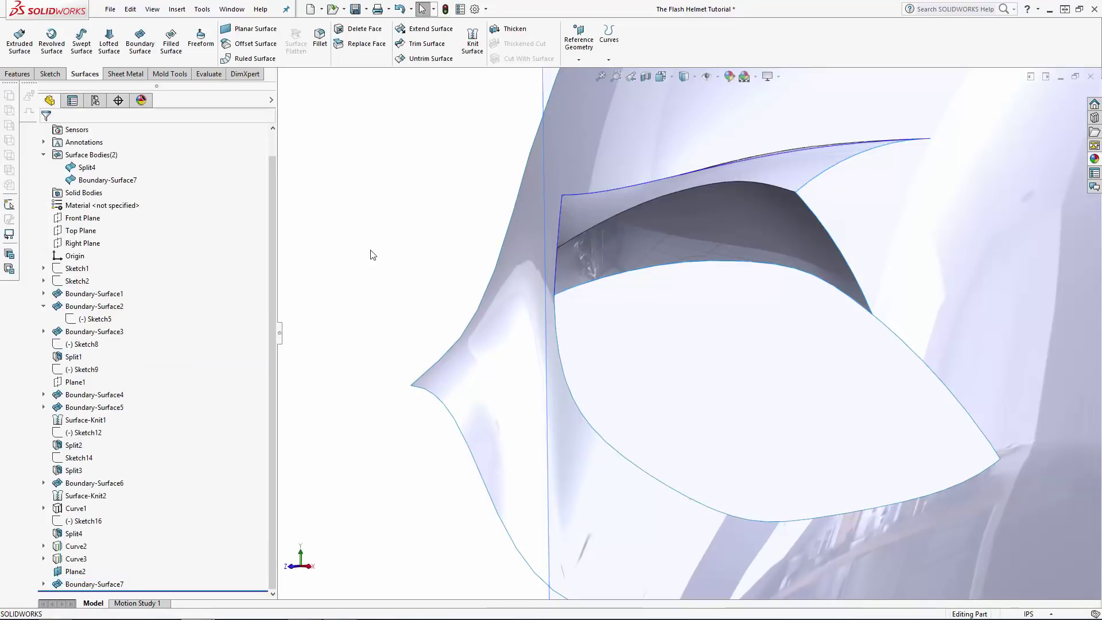
Hide Plane2 and draw a two-point spline in a new 3D sketch from the recess surface's outer corner to the eye opening's outer corner.
click(50, 74)
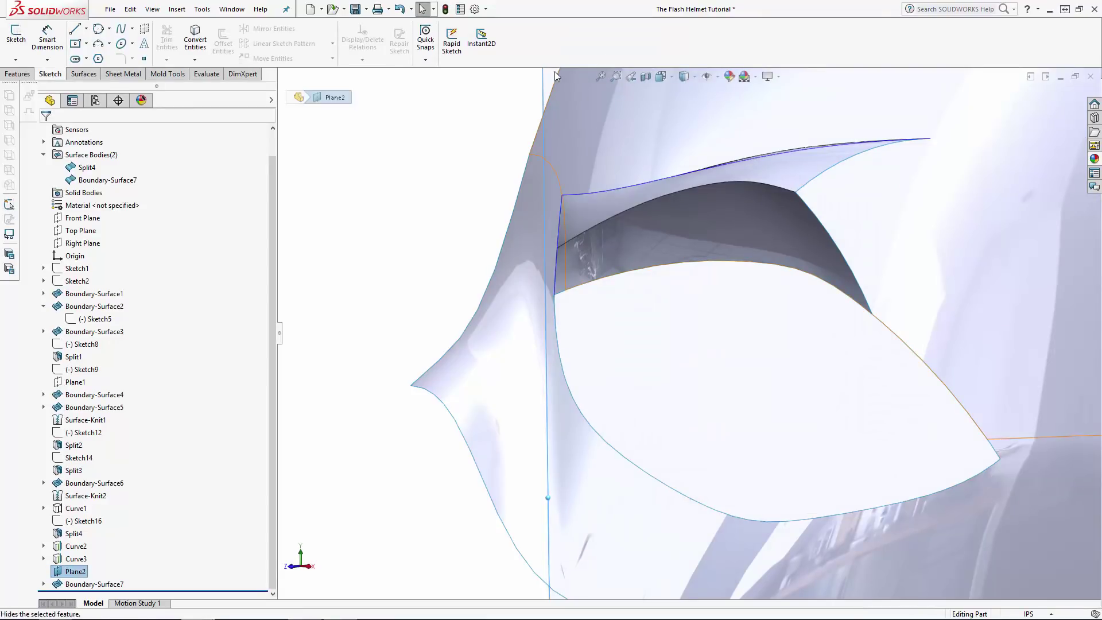
click(17, 60)
click(32, 87)
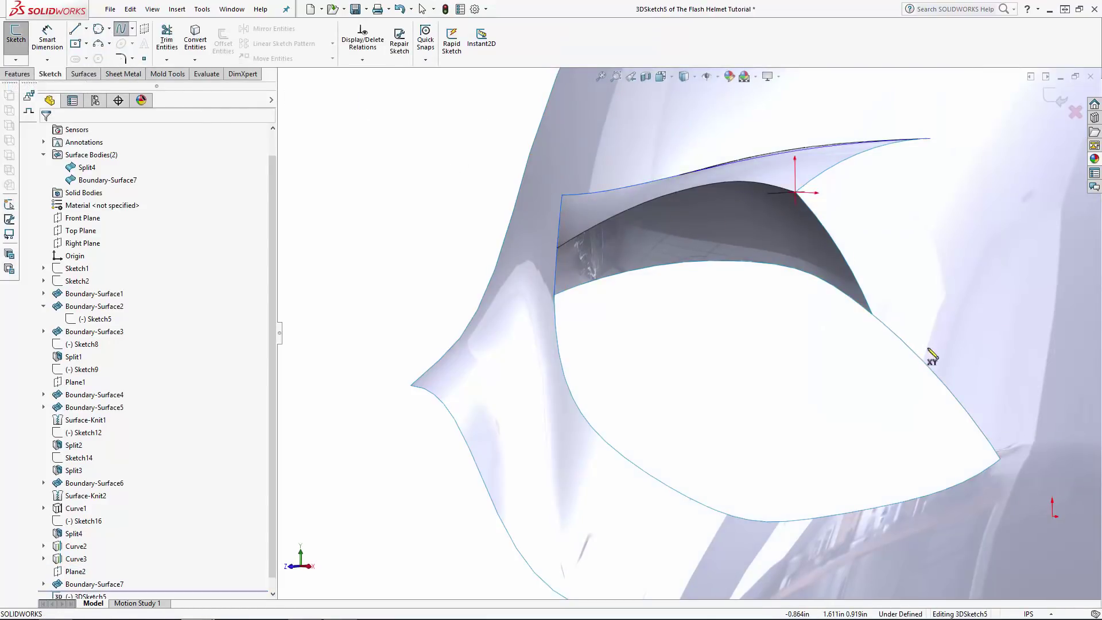
click(1000, 461)
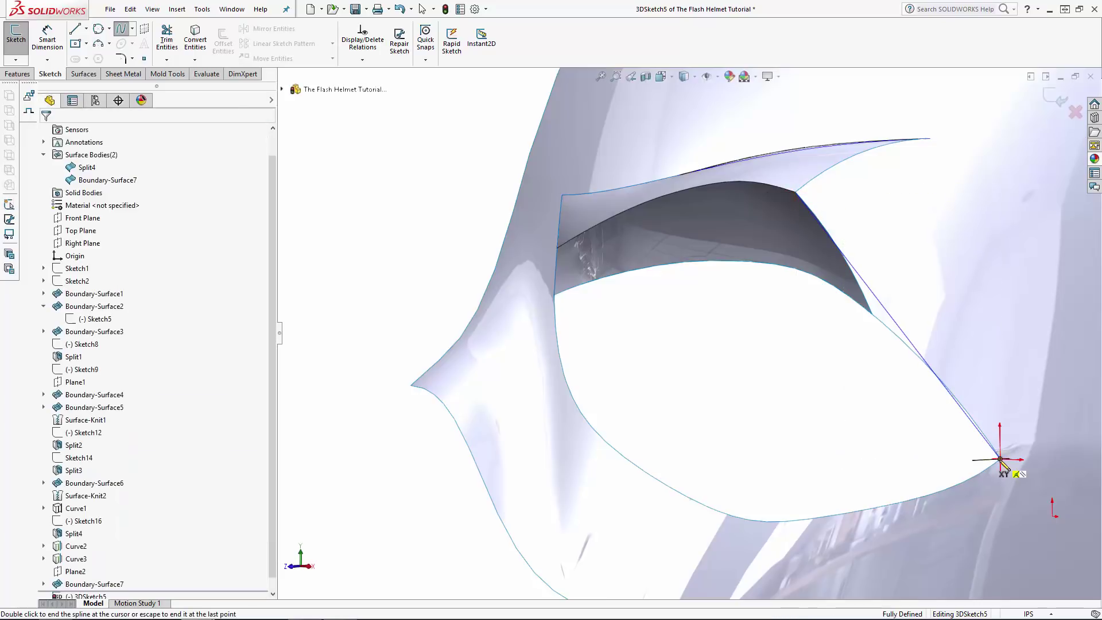
key(Escape)
Bow the spline outward with its upper handle and make it tangent to the recess surface's inner crease edge.
click(934, 374)
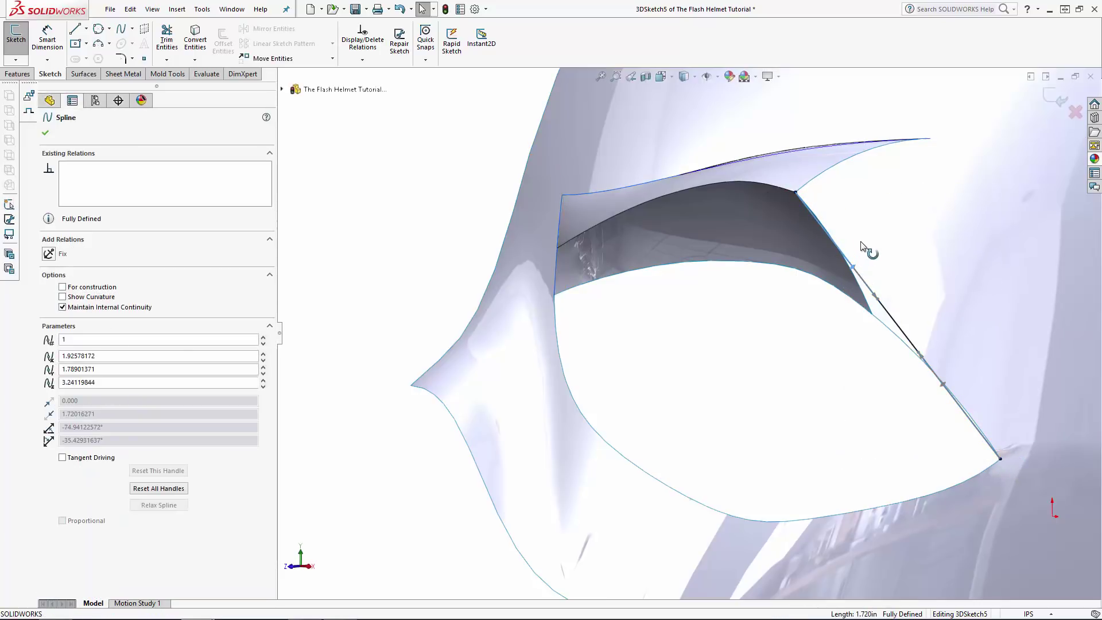
drag(863, 244, 873, 236)
click(915, 291)
click(911, 293)
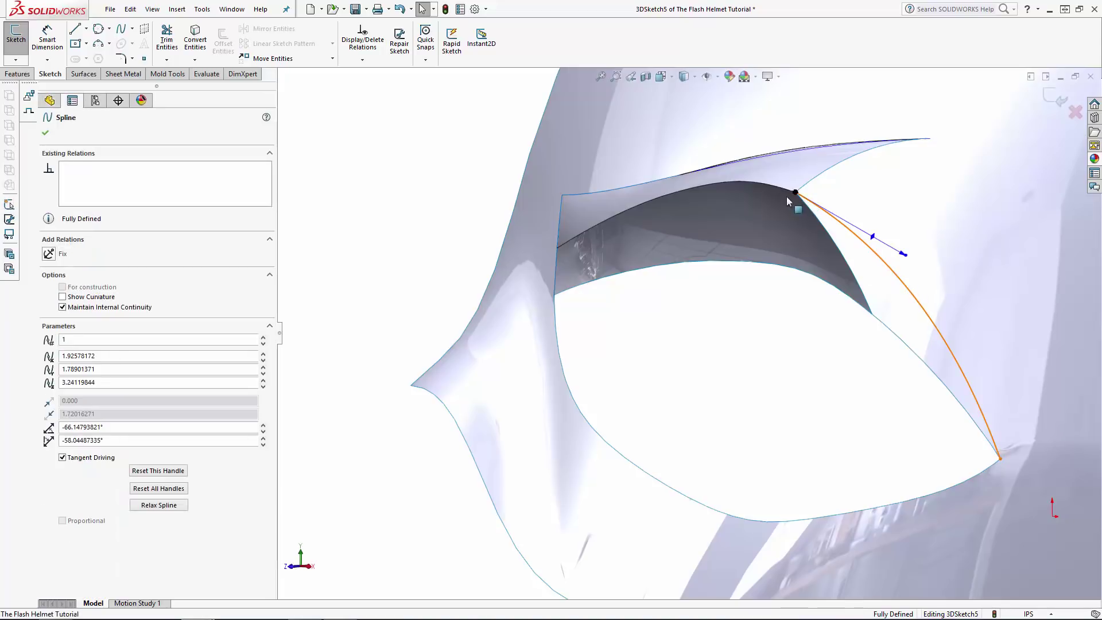
ctrl+click(780, 188)
click(50, 318)
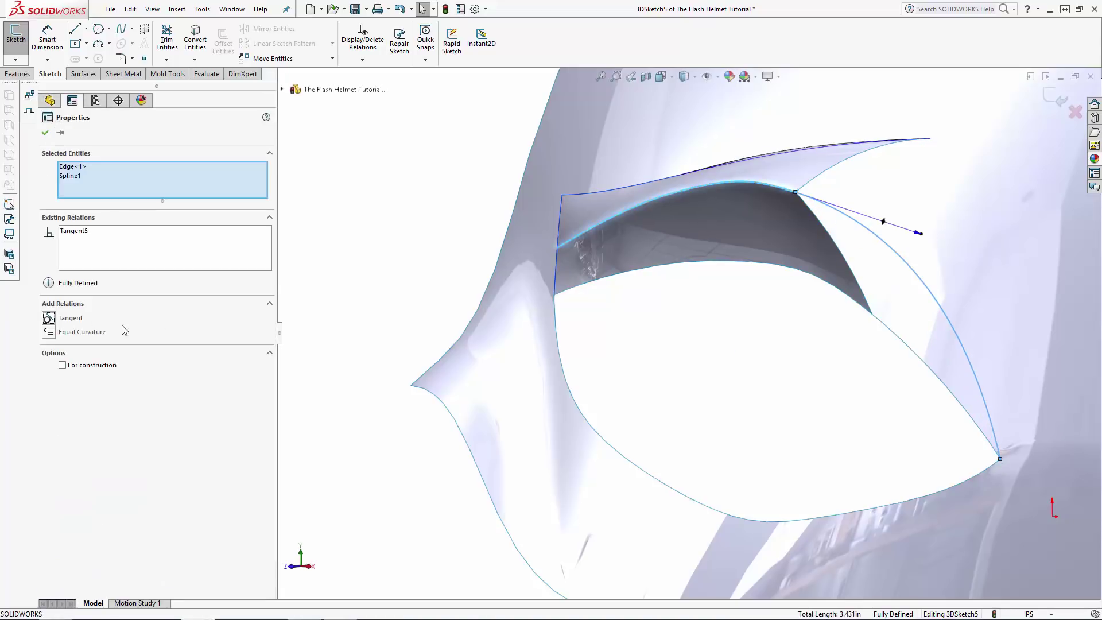
Shorten the spline's upper tangent handle for a flatter curve toward the eye corner and exit the 3D sketch.
scroll(718, 376, up, 6)
mouse_move(748, 333)
middle_down()
mouse_move(767, 345)
mouse_move(767, 327)
middle_up()
scroll(833, 267, down, 5)
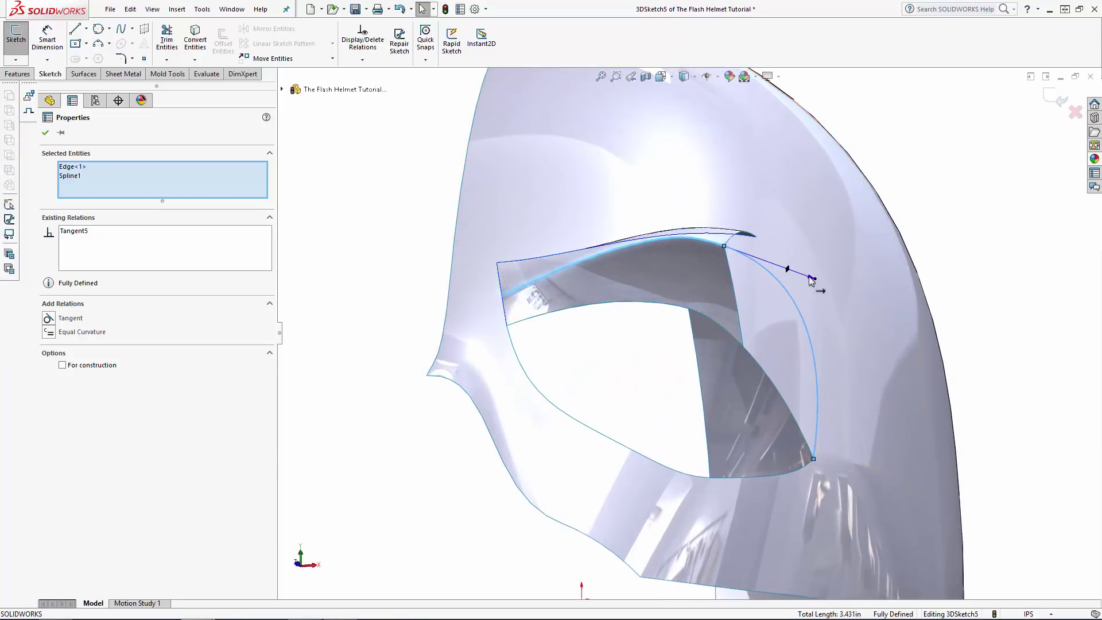
drag(762, 270, 745, 260)
click(997, 259)
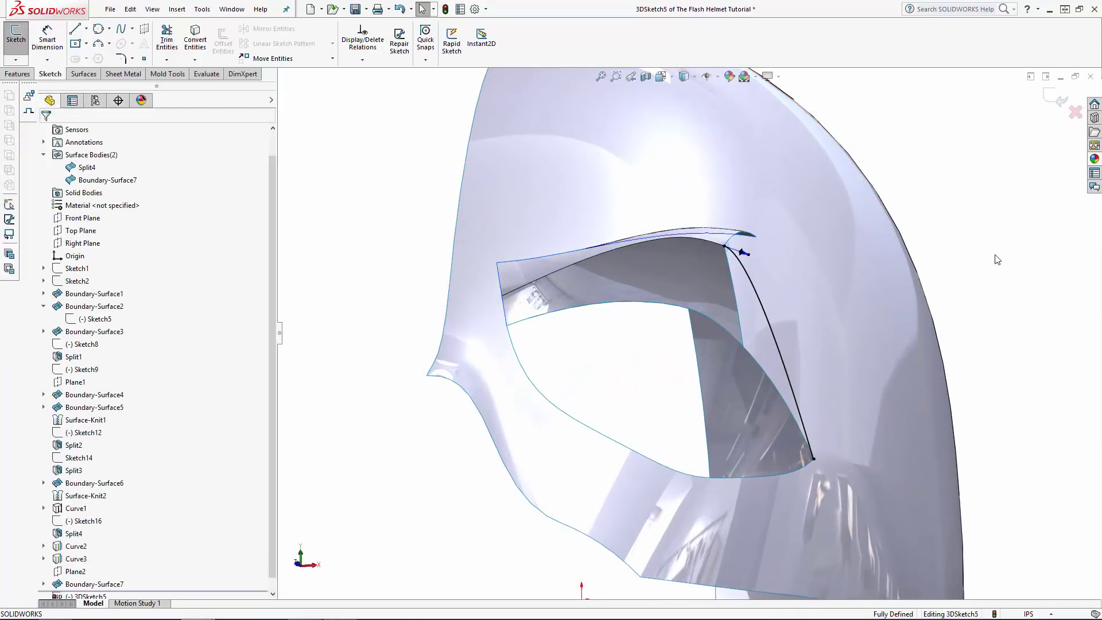
click(1058, 98)
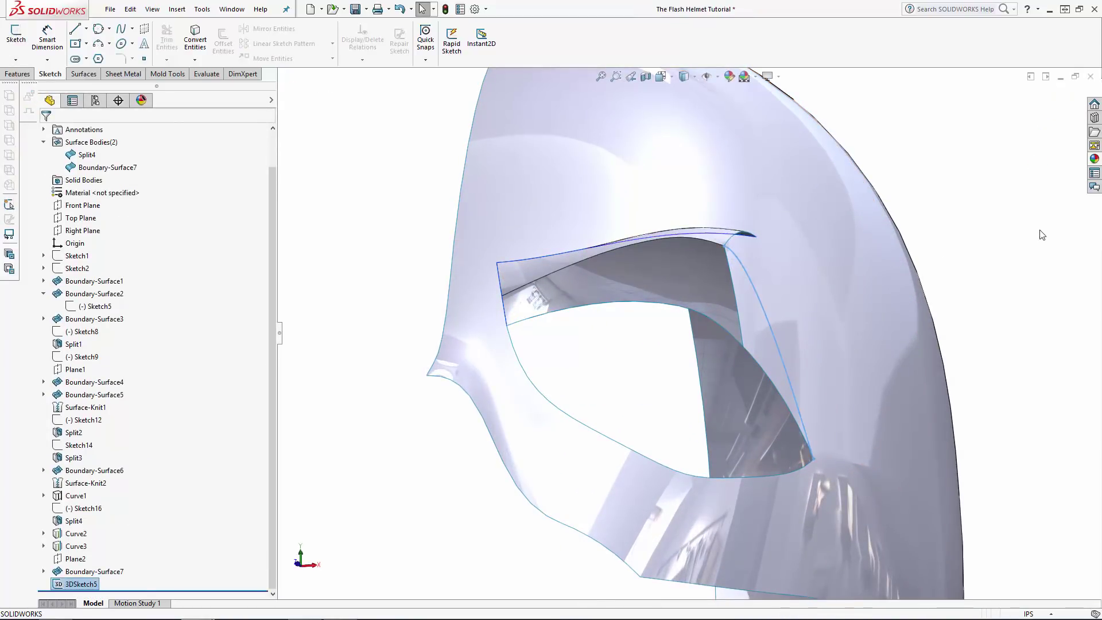
Start another 3D sketch and convert the eye opening's two upper outer edges and the recess surface's lower outer edge into it.
click(16, 60)
click(34, 87)
click(196, 40)
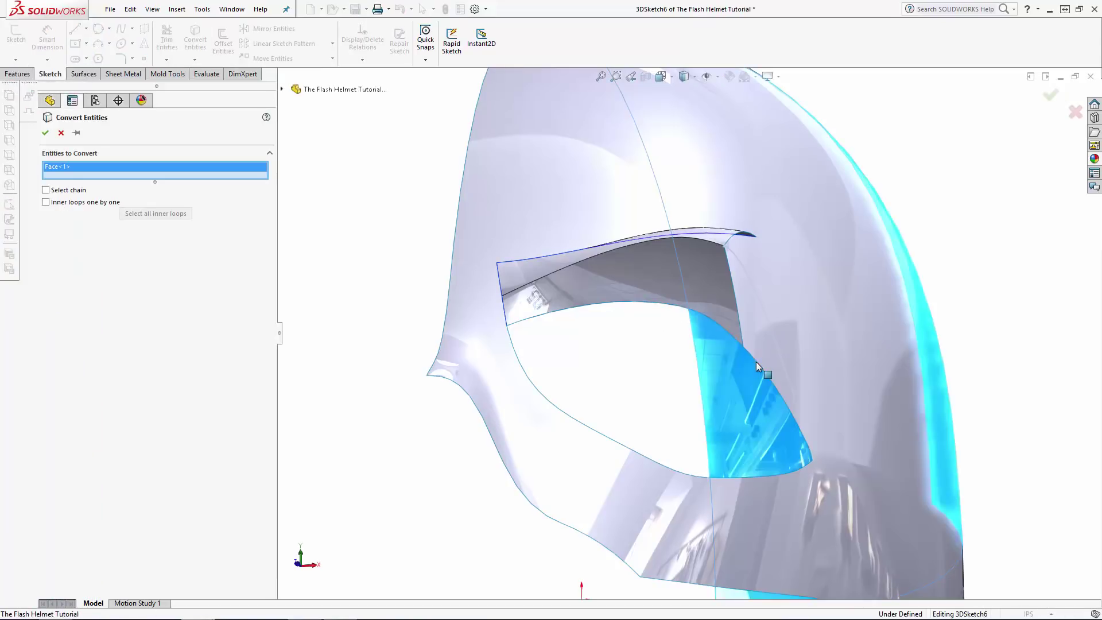
scroll(756, 361, down, 5)
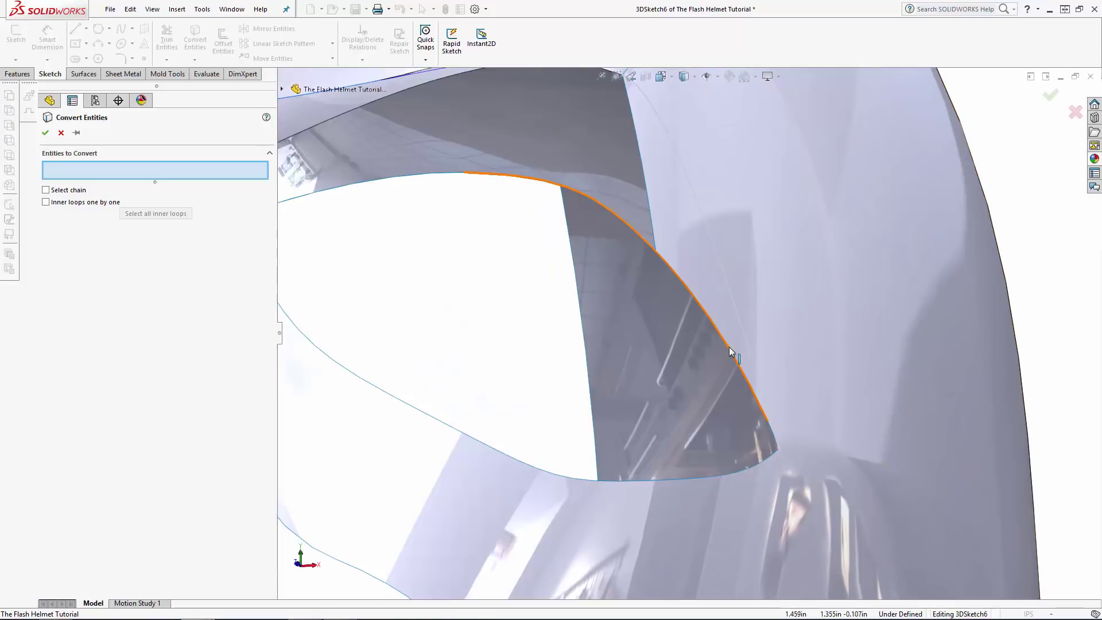
click(729, 346)
scroll(776, 440, down, 5)
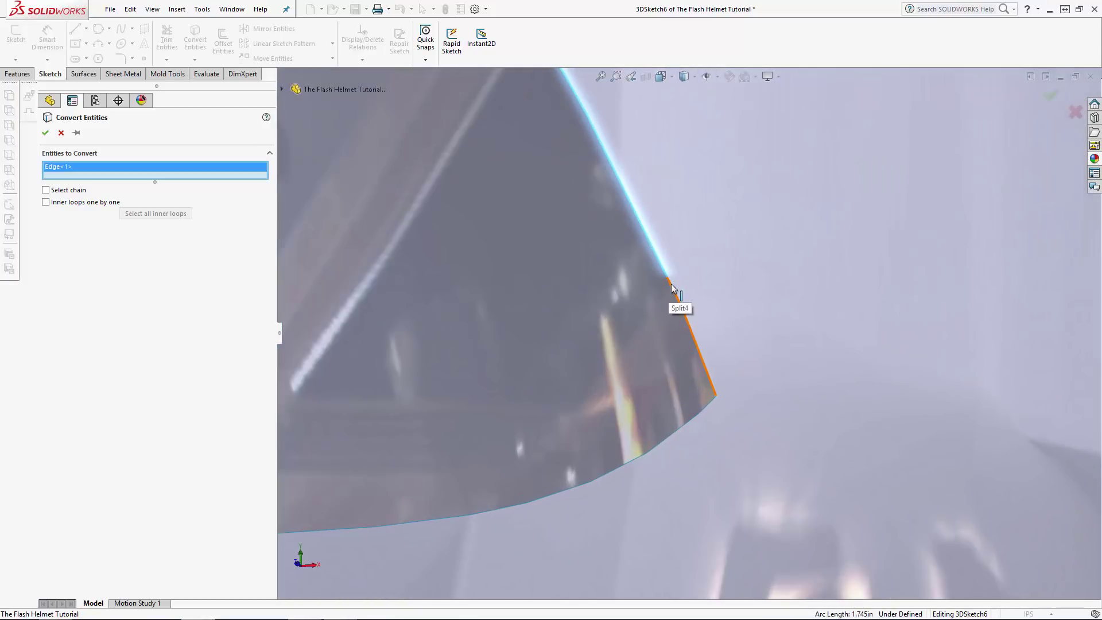
click(671, 284)
scroll(670, 283, up, 5)
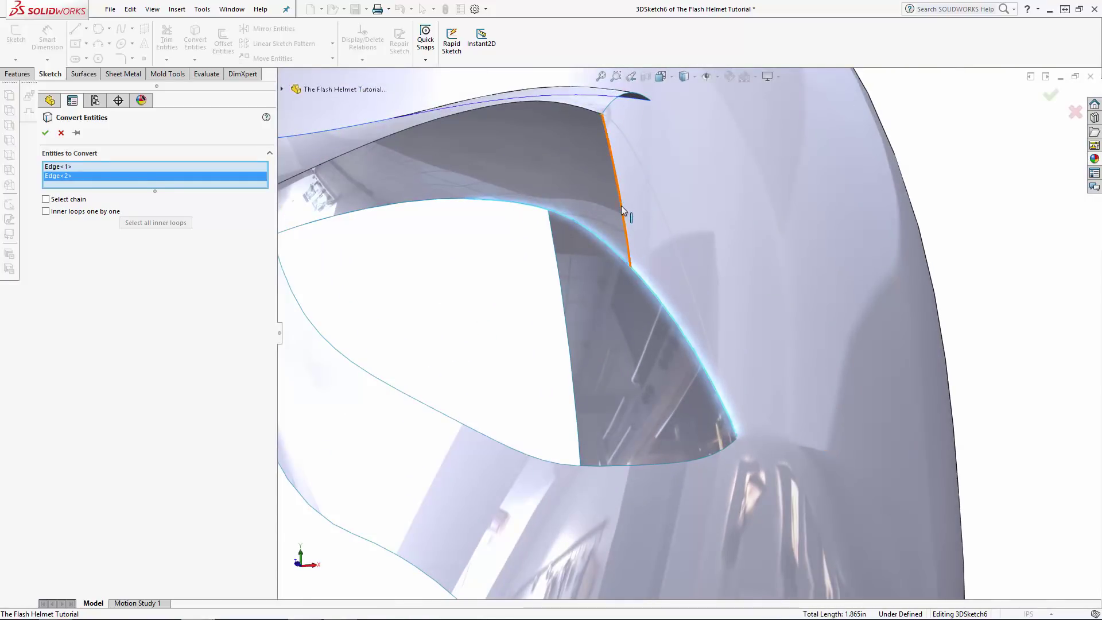
click(622, 207)
key(Return)
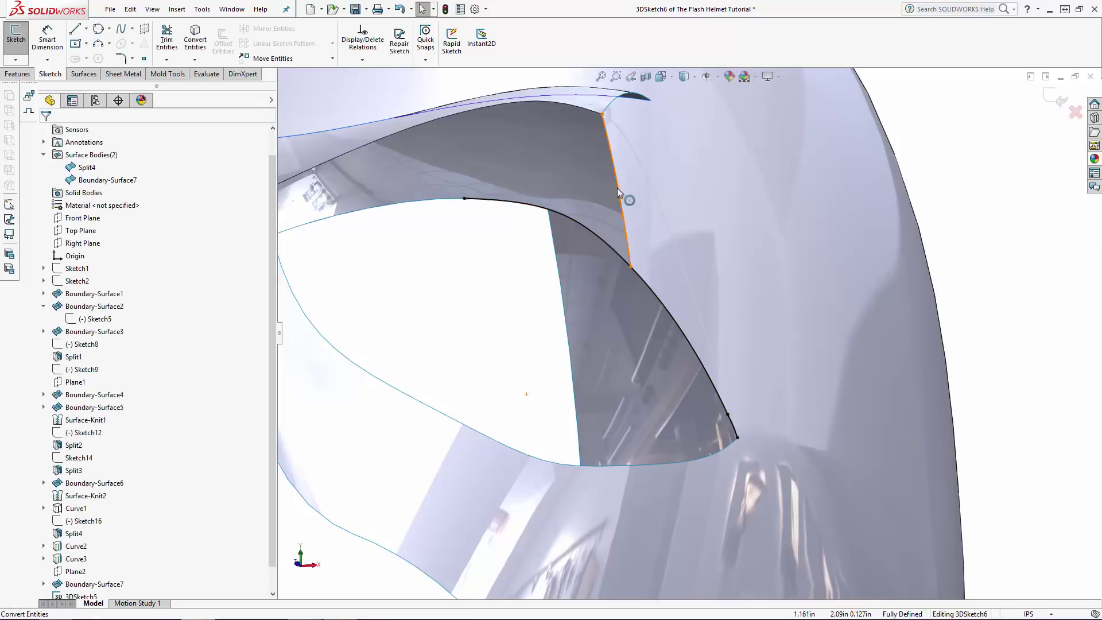
Make the converted recess edge construction geometry and trim away the eye-opening curve on its inner side.
click(618, 188)
key(Delete)
click(166, 39)
click(536, 212)
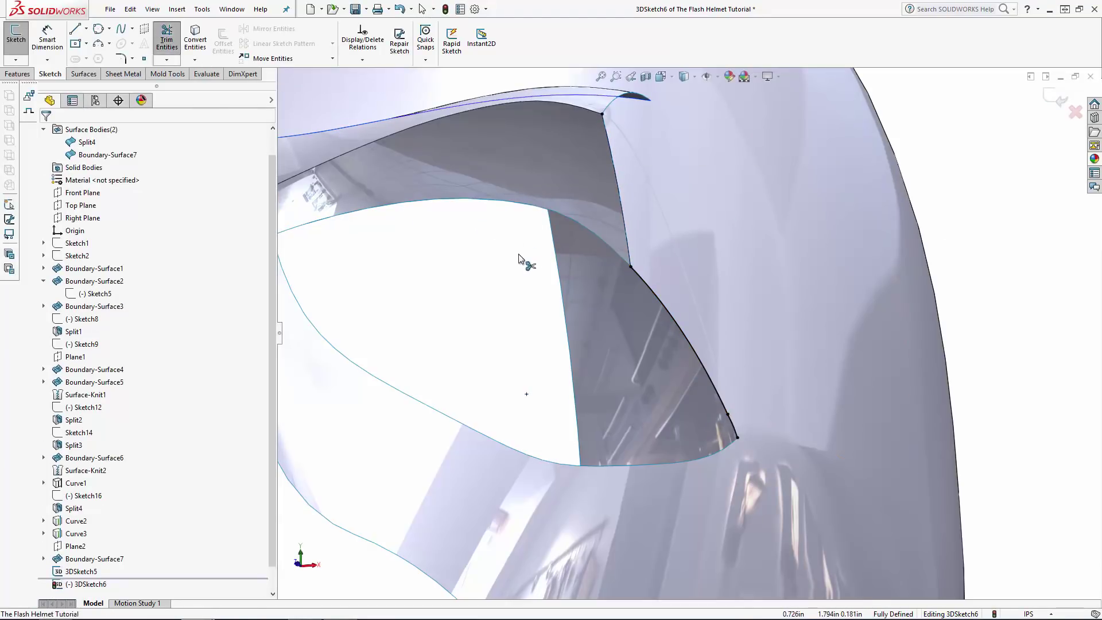
key(Escape)
scroll(708, 314, up, 3)
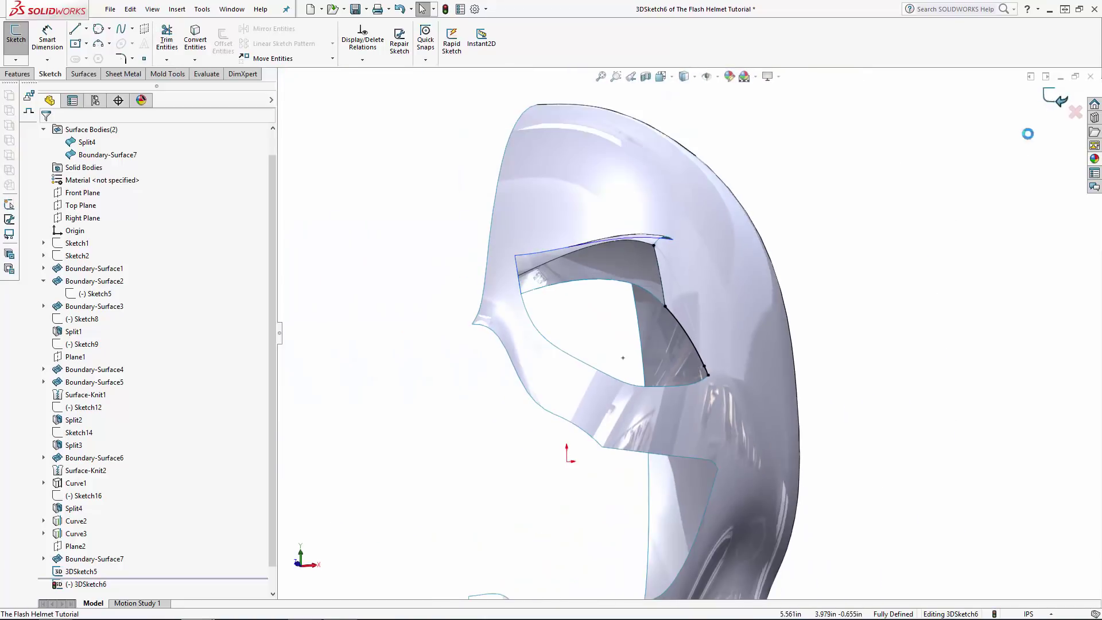
Finish the 3D sketch and start a boundary surface with Sketch20 from Boundary-Surface7 as its Direction 1 curve.
mouse_move(802, 351)
middle_down()
mouse_move(831, 246)
mouse_move(745, 324)
mouse_move(812, 291)
mouse_move(647, 357)
mouse_move(494, 299)
middle_up()
click(20, 74)
click(86, 74)
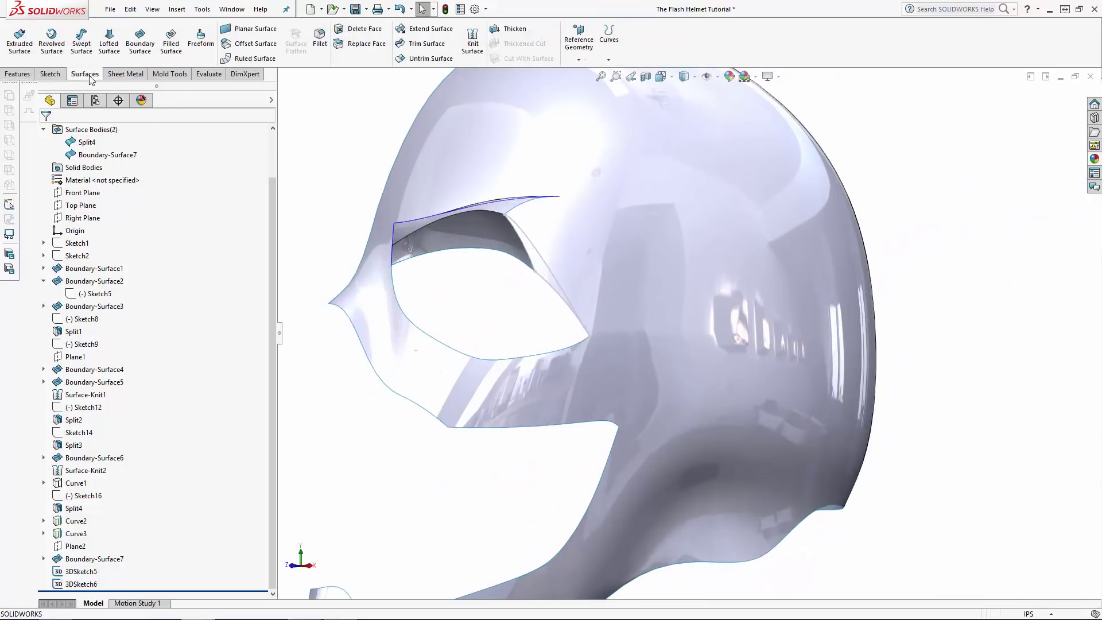
click(140, 40)
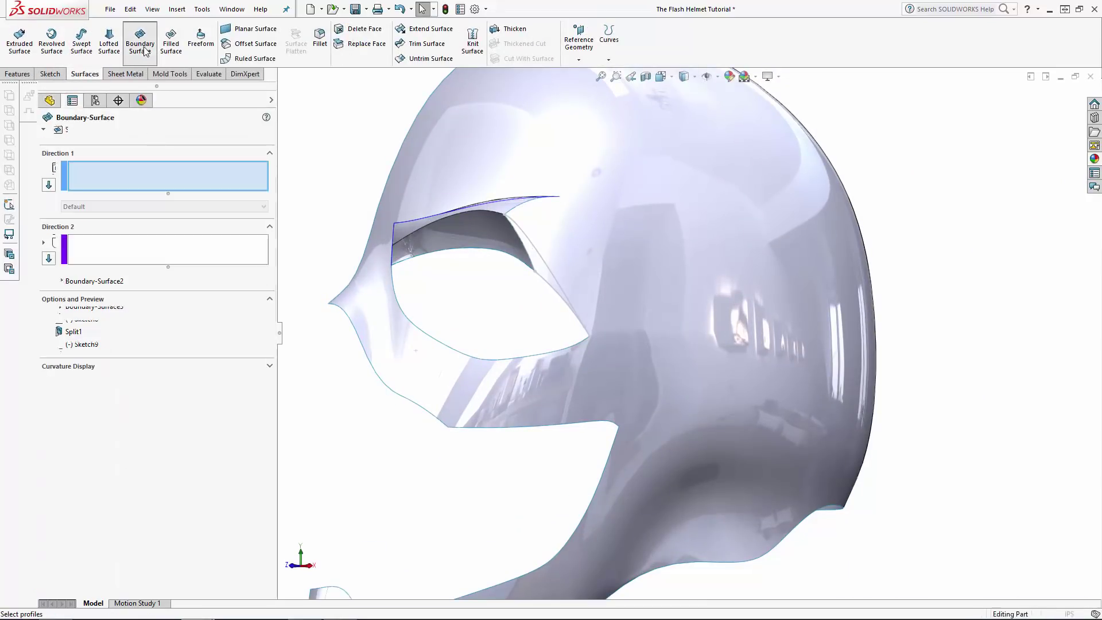
scroll(616, 298, down, 3)
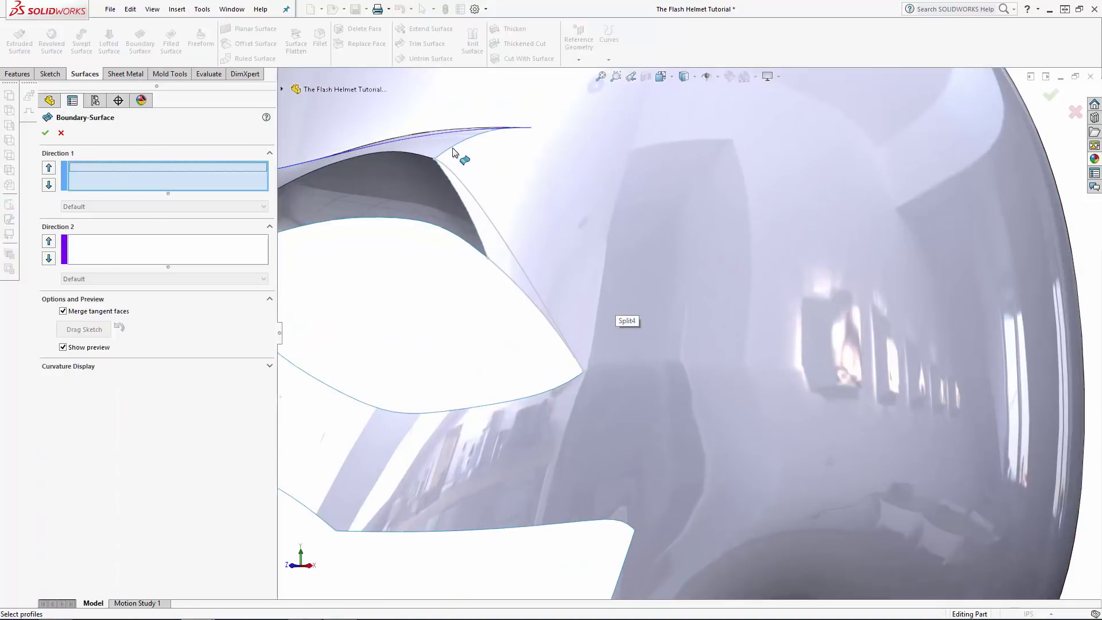
click(282, 89)
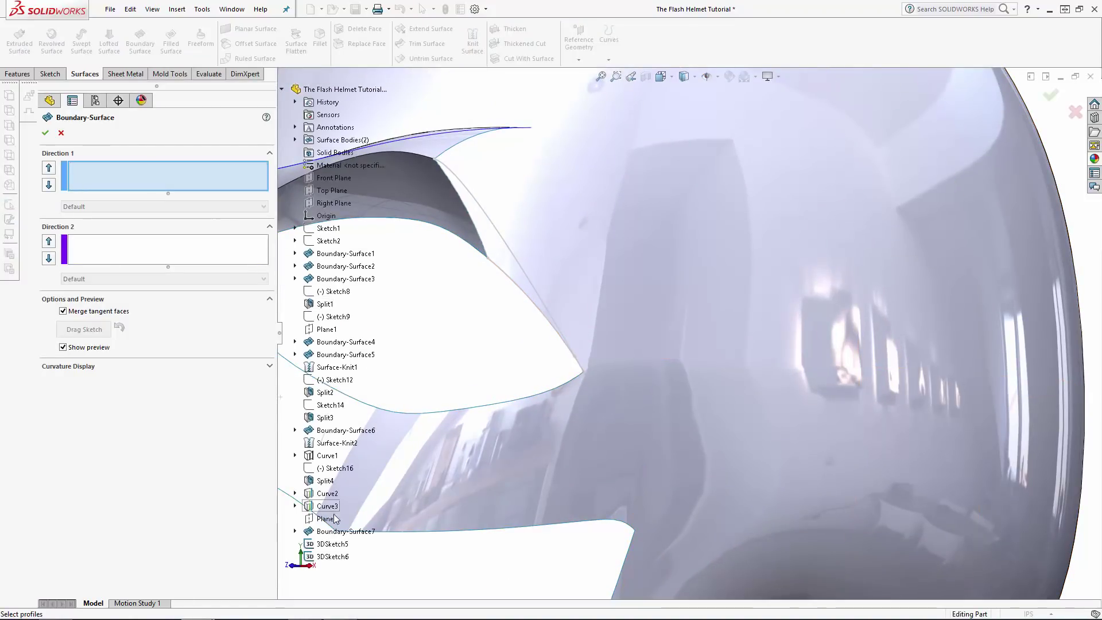
click(295, 531)
click(352, 544)
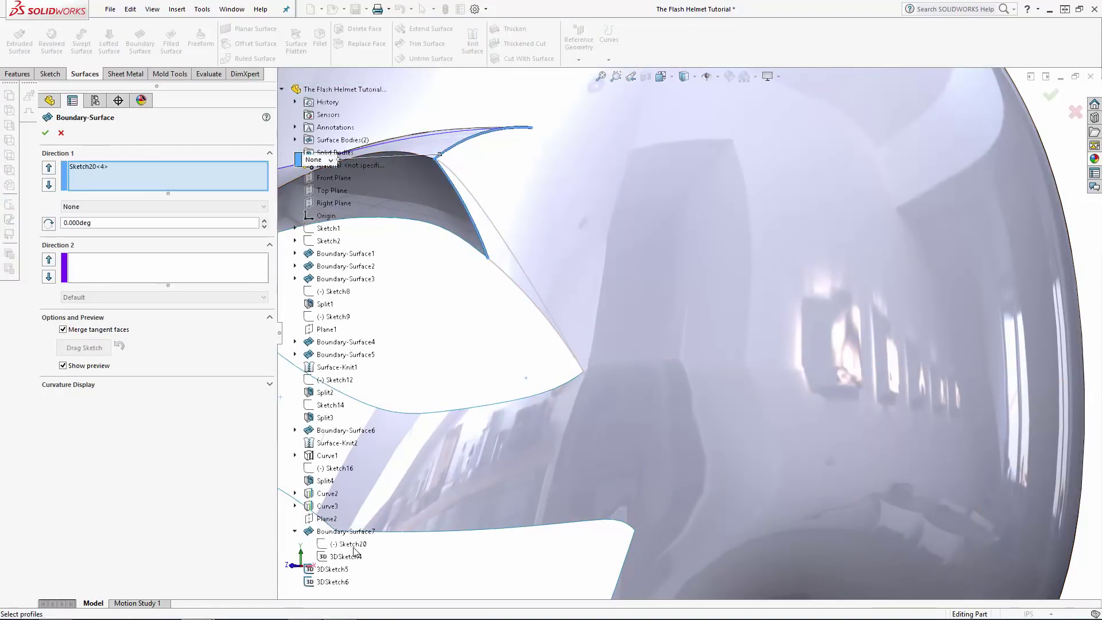
Use 3DSketch5 and 3DSketch6 as the Direction 2 curves and create the boundary surface beside the outer eye corner.
click(126, 260)
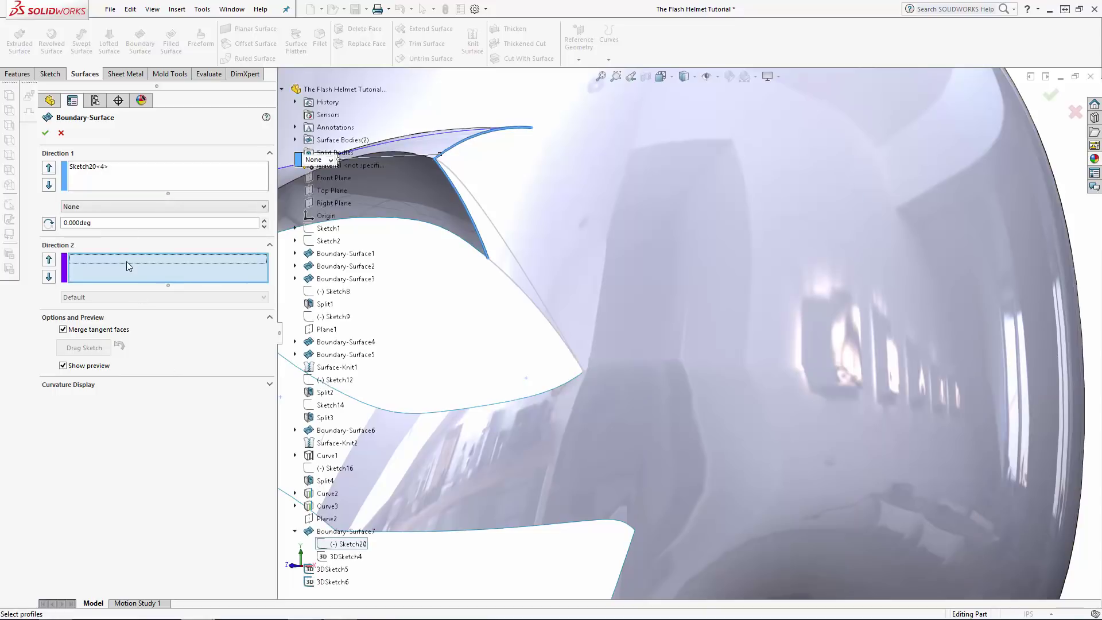
click(459, 195)
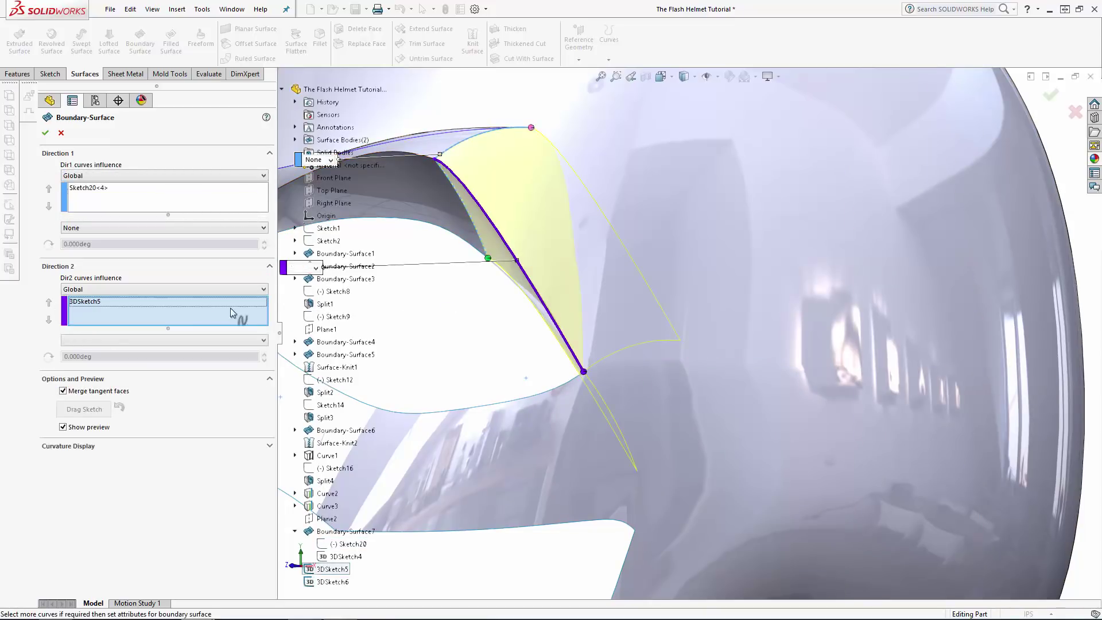
click(211, 312)
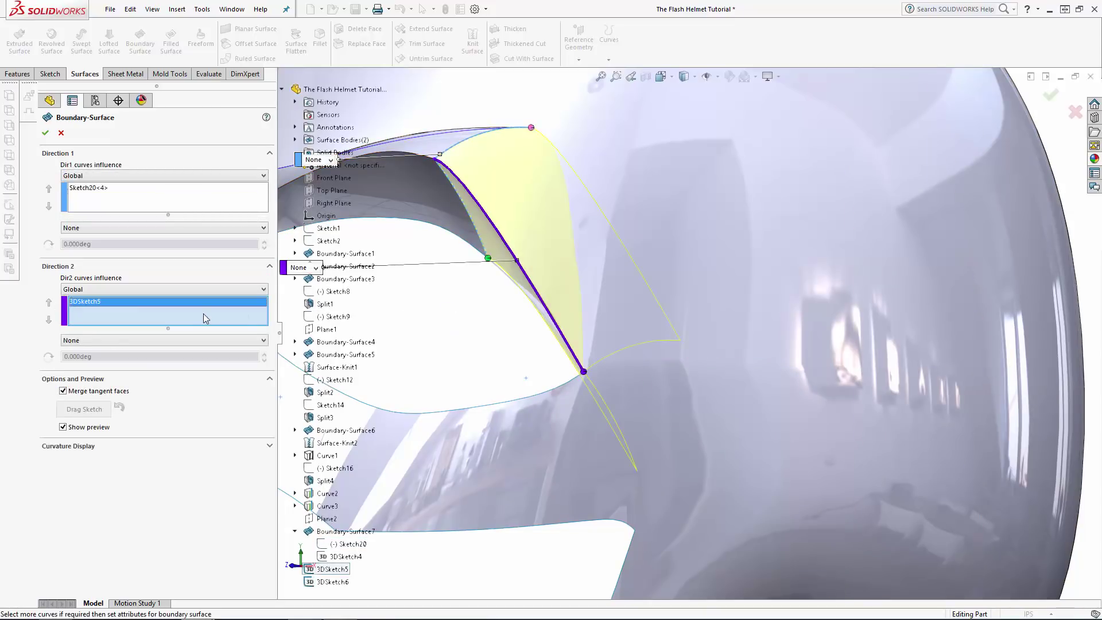
click(529, 305)
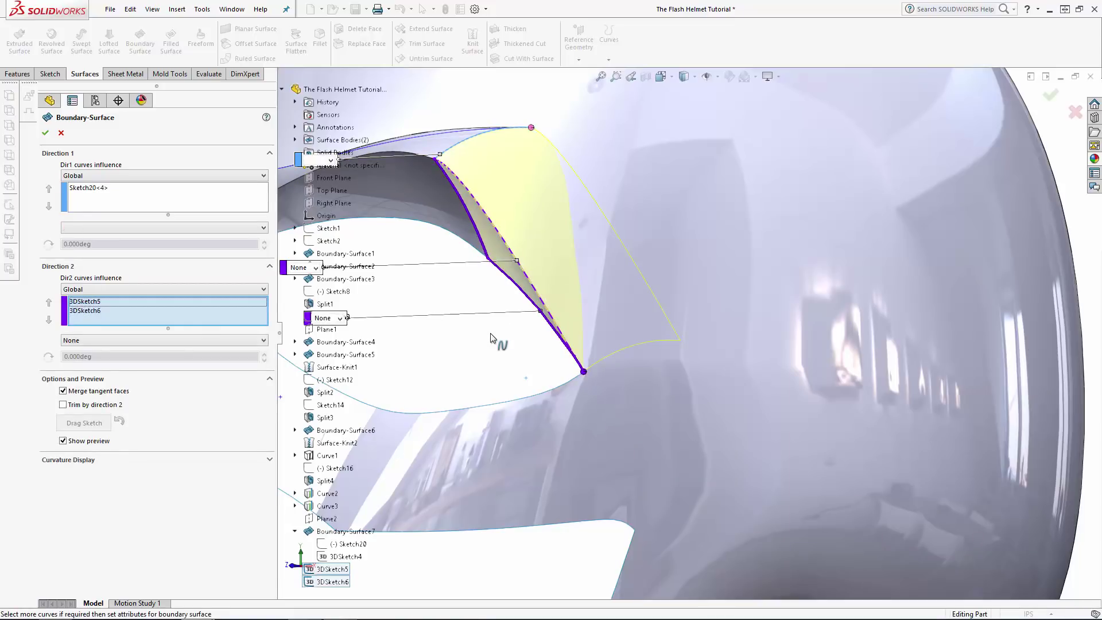
click(45, 134)
scroll(411, 311, up, 10)
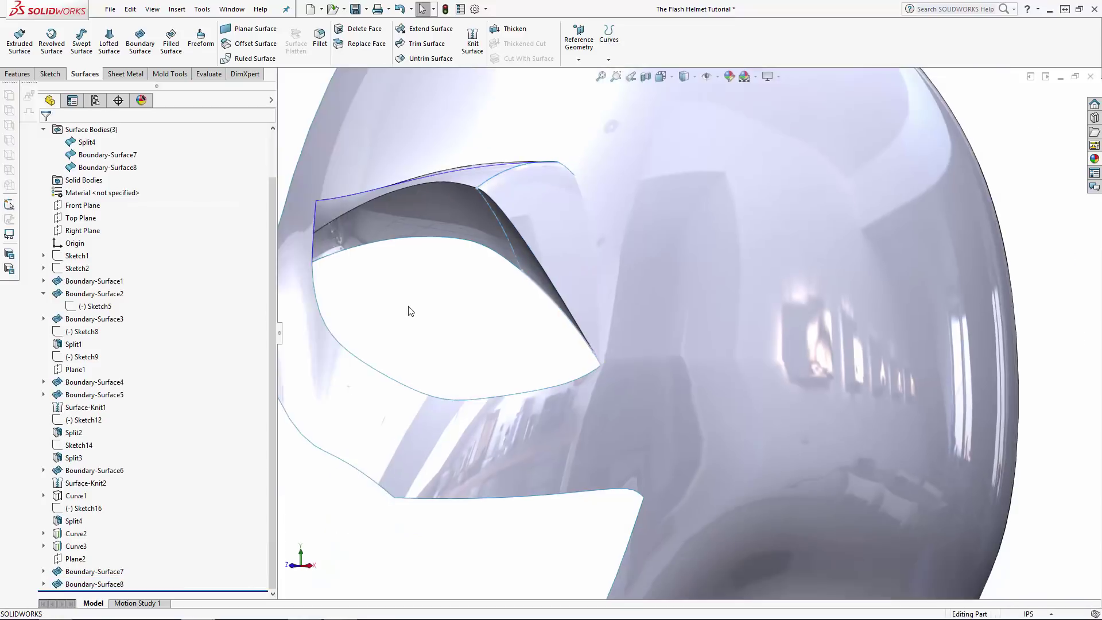
middle_drag(528, 370, 505, 384)
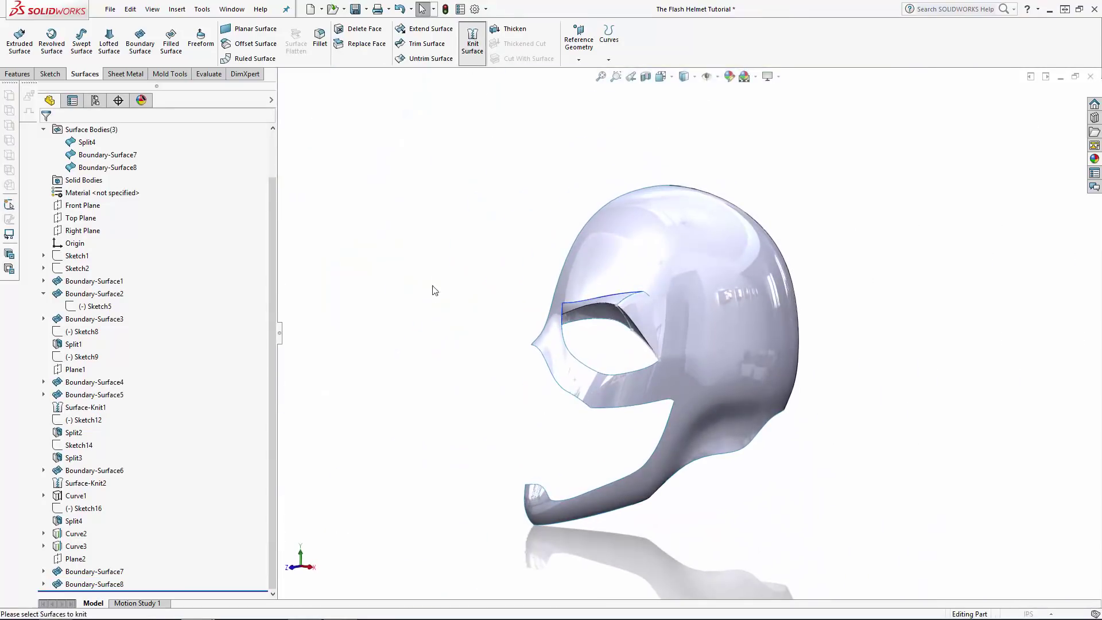
Knit Boundary-Surface8 and Boundary-Surface7 into one recess surface without creating a solid.
click(468, 64)
click(637, 328)
click(597, 307)
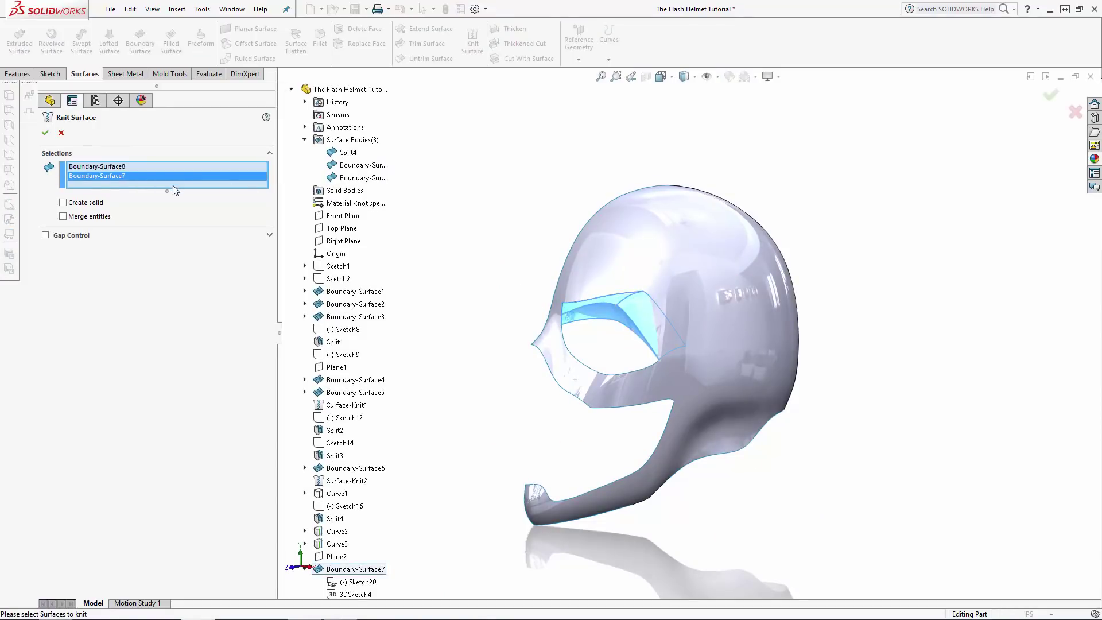
click(45, 133)
scroll(590, 344, up, 4)
Hide the helmet shell body Split4 to isolate the knitted recess surface seen from inside.
middle_drag(592, 346, 786, 344)
scroll(798, 373, down, 5)
click(639, 246)
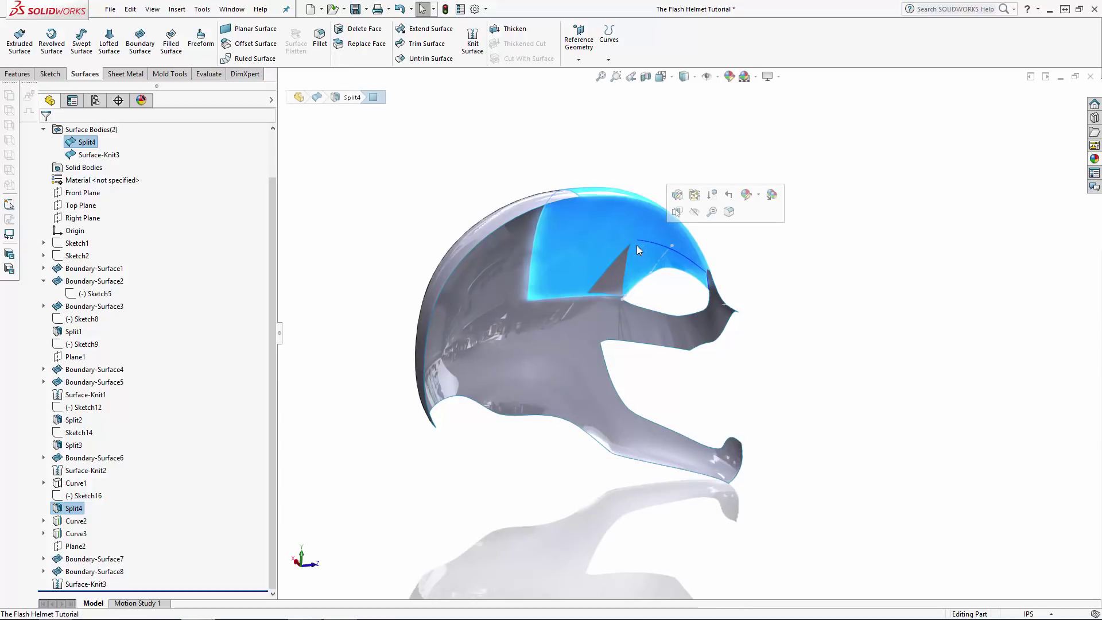
click(567, 339)
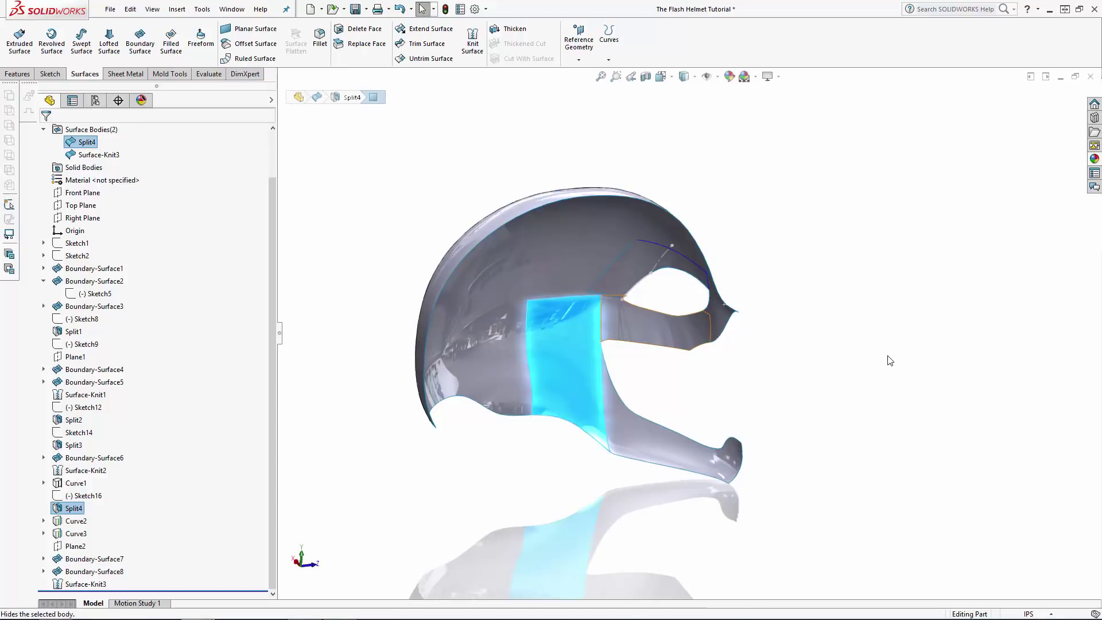
scroll(623, 255, down, 5)
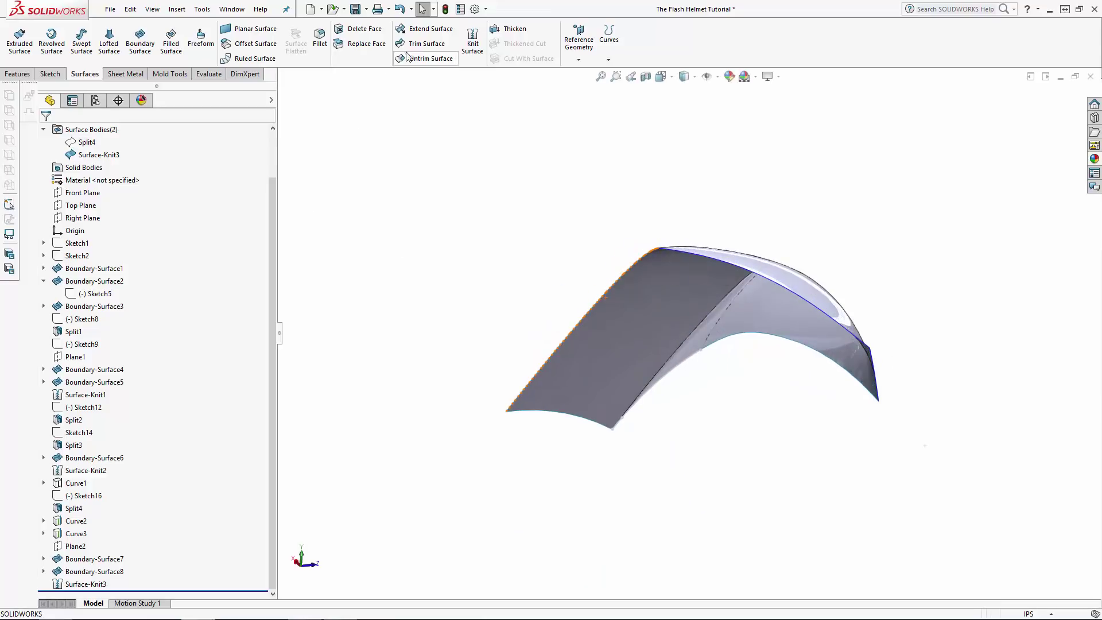
Extend the knitted recess surface's rear edge by 0.130 in as the same surface, and show the helmet shell body Split4 again.
click(431, 29)
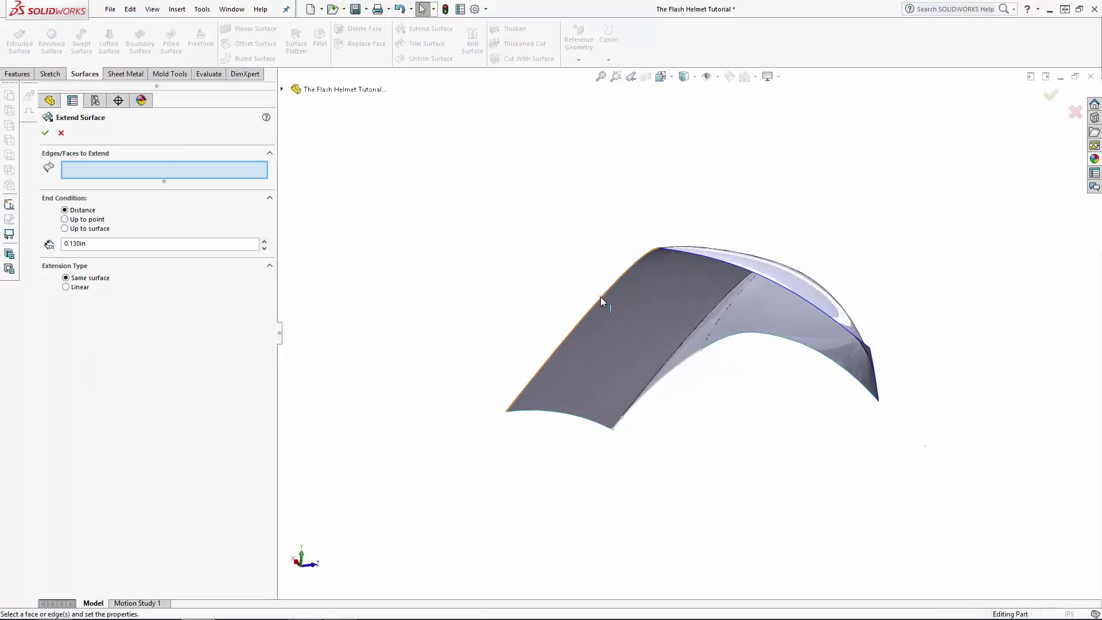
click(603, 299)
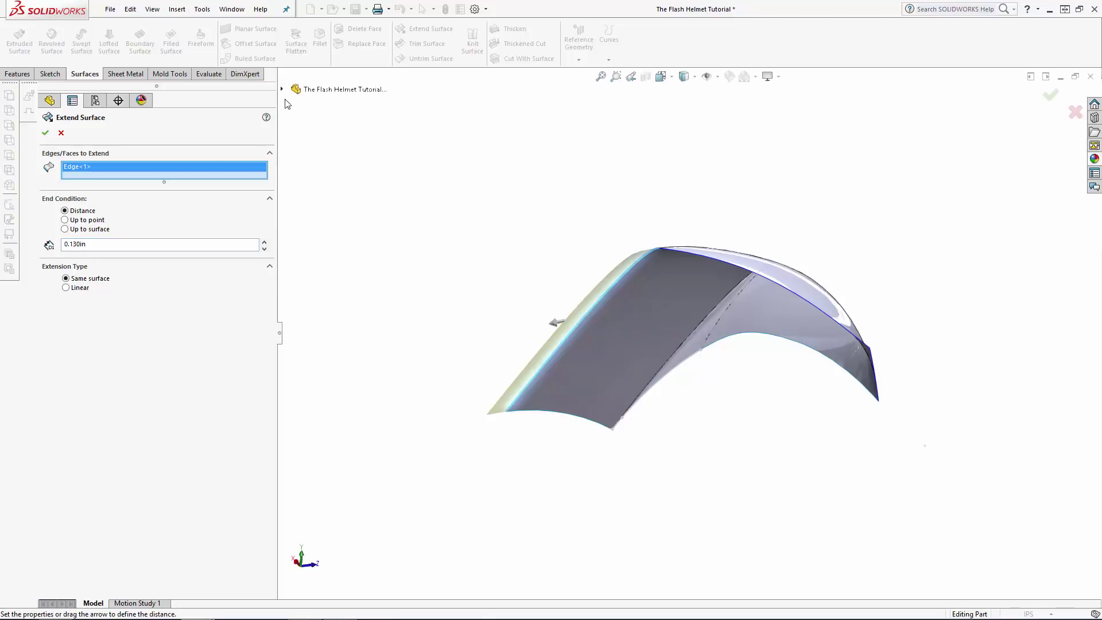
click(344, 89)
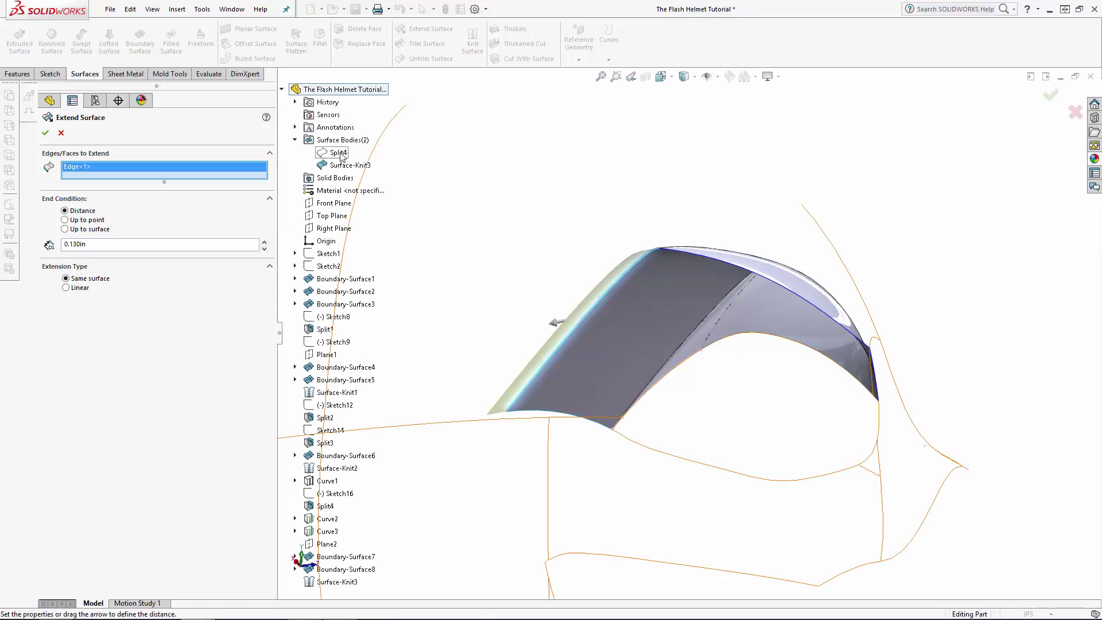
right_click(341, 156)
click(359, 175)
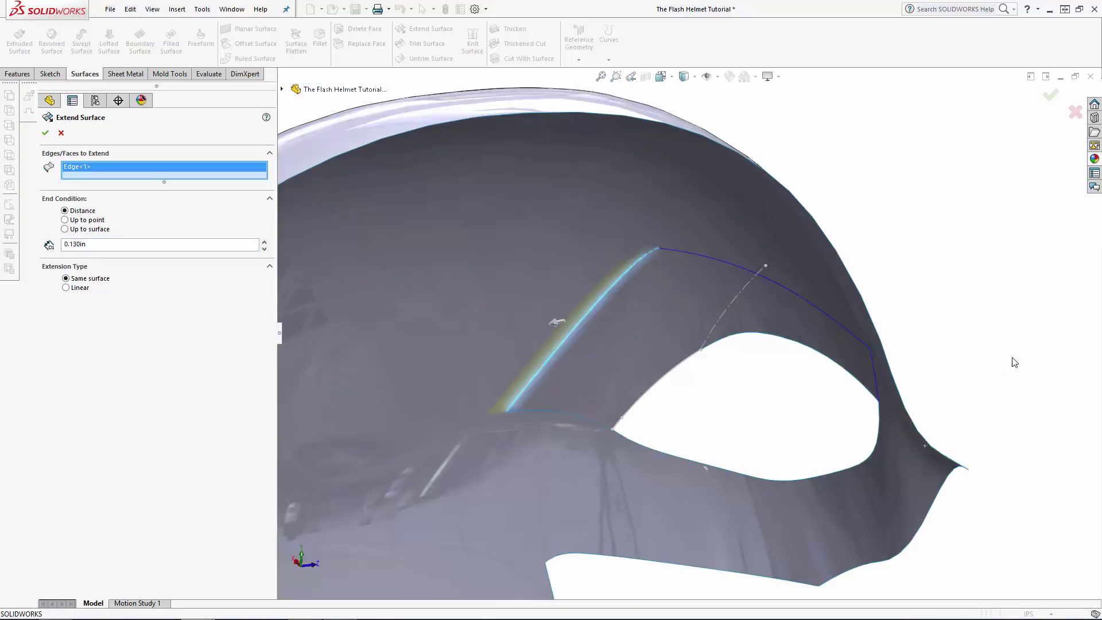
scroll(711, 344, up, 3)
middle_drag(763, 302, 674, 325)
scroll(674, 325, down, 5)
scroll(763, 293, up, 5)
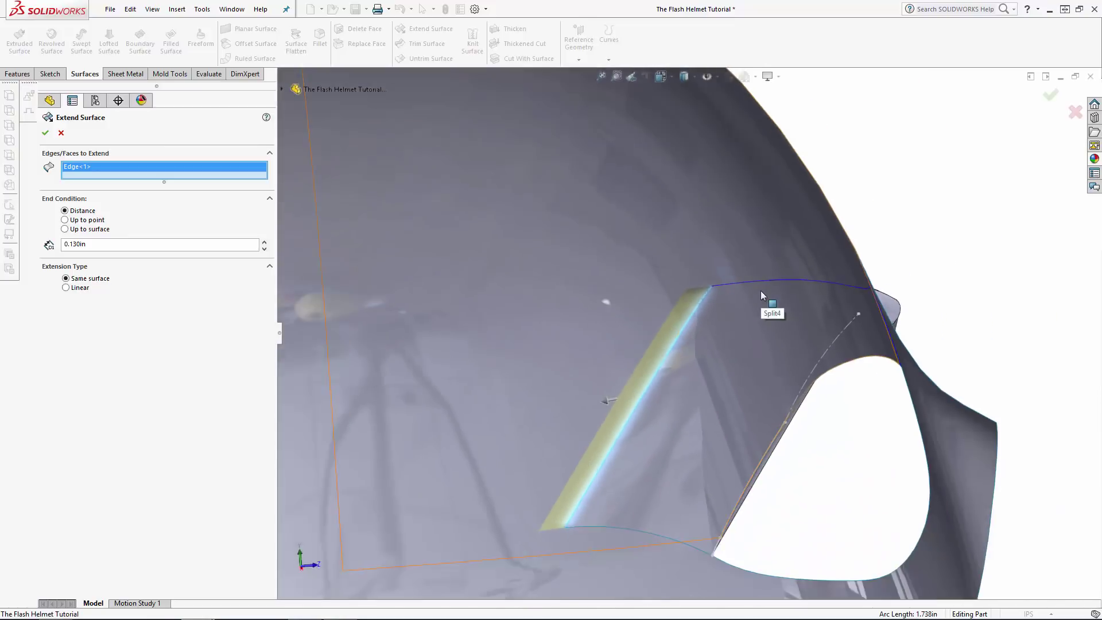
click(45, 133)
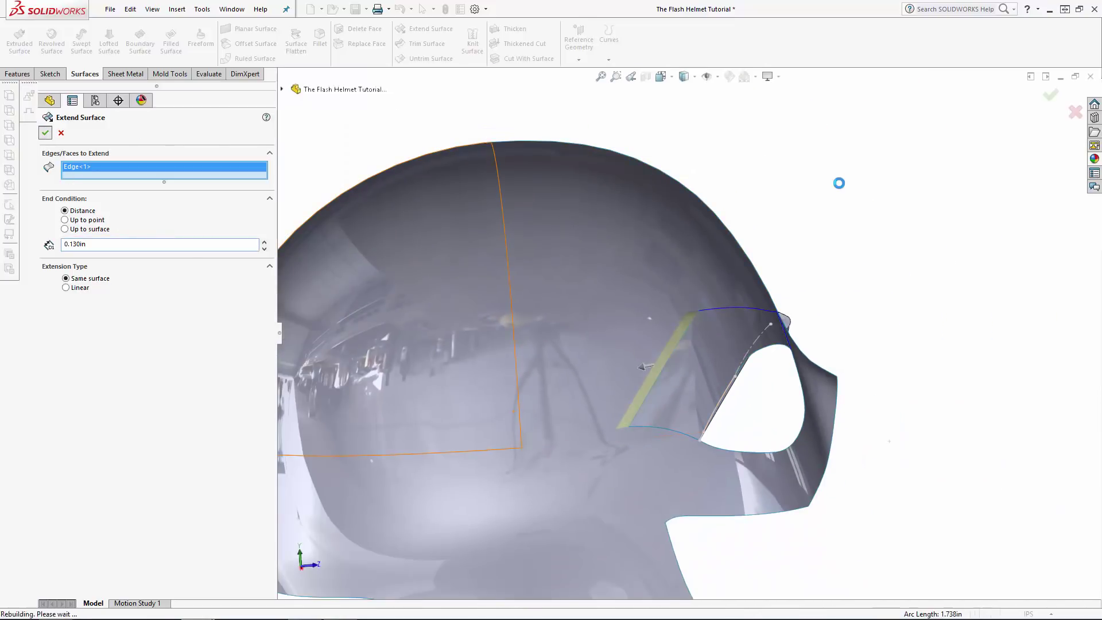
scroll(843, 214, up, 4)
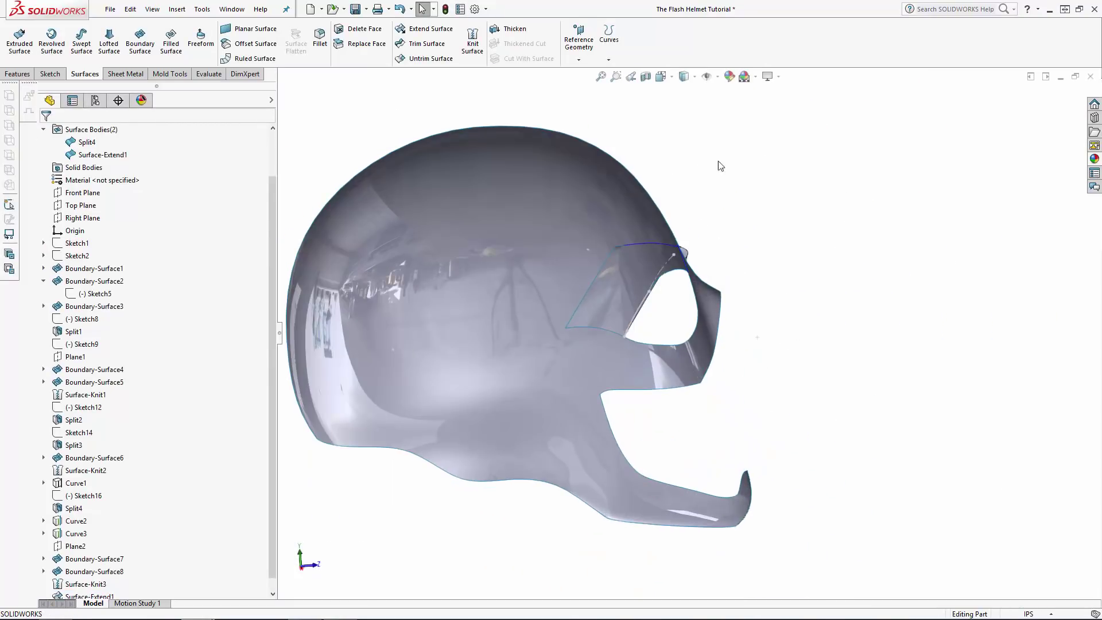
Mutually trim the Split4 shell and the extended recess surface, removing the excess extension beyond the shell and the covered brow area.
click(430, 45)
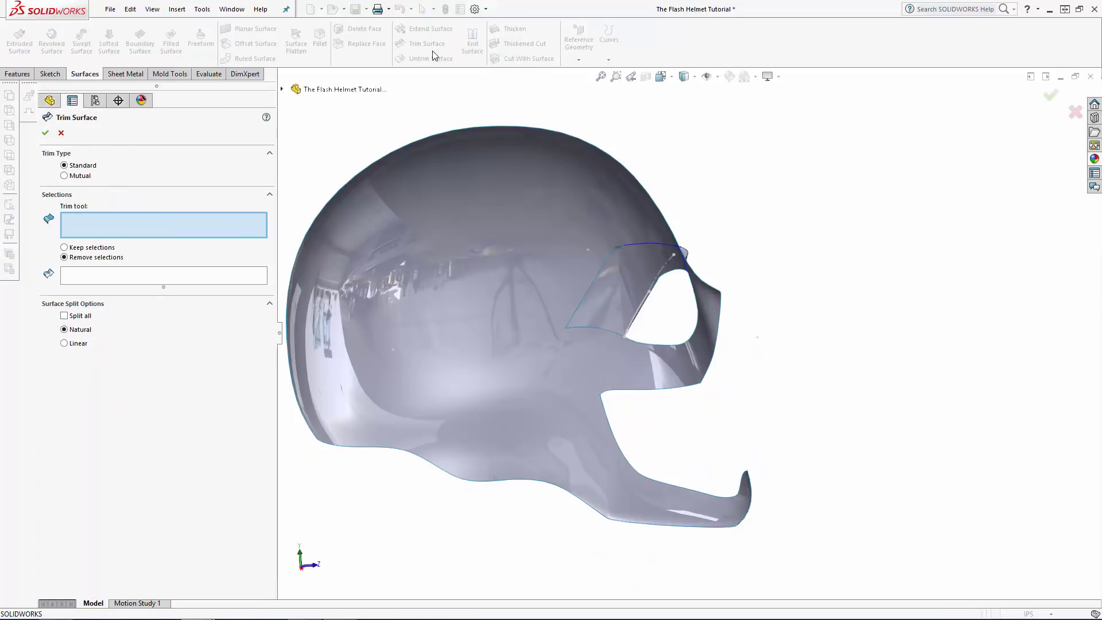
click(65, 176)
click(425, 341)
click(613, 310)
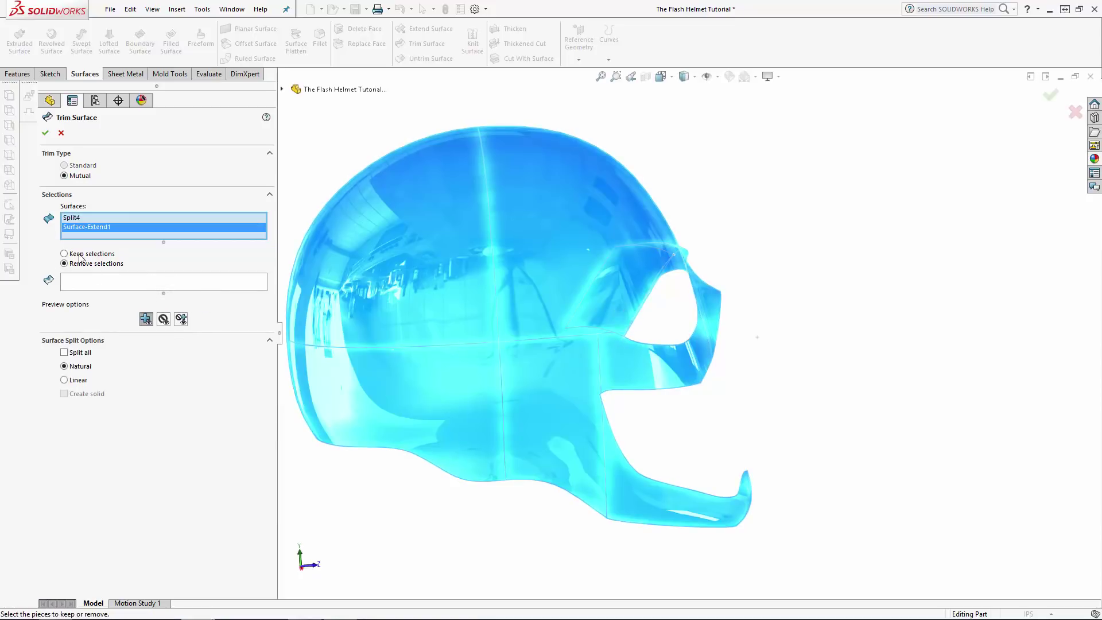
click(86, 281)
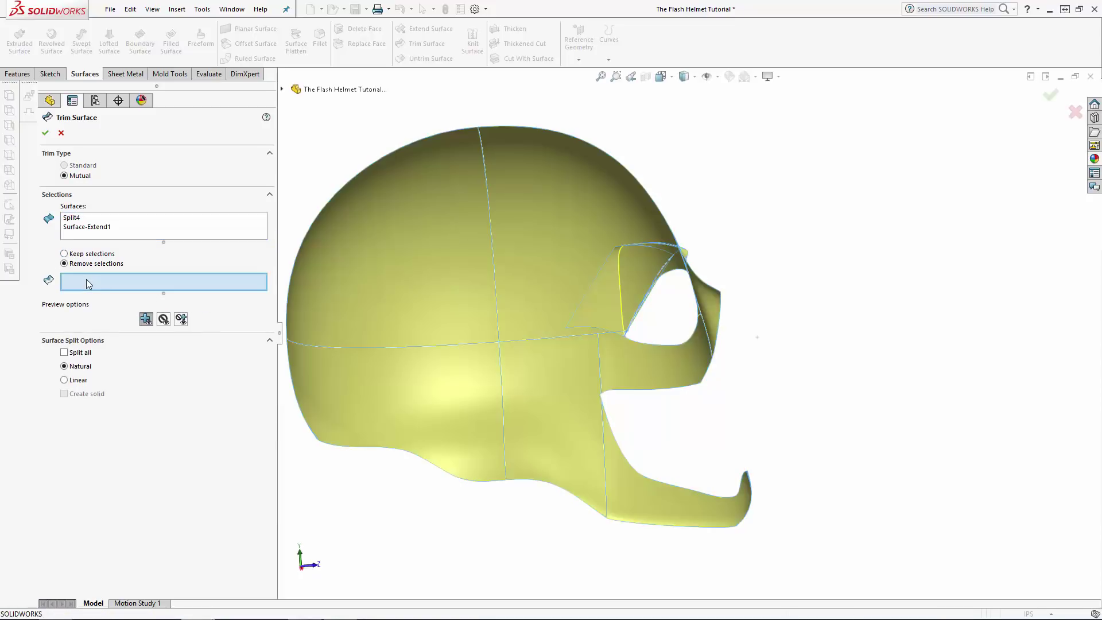
click(608, 326)
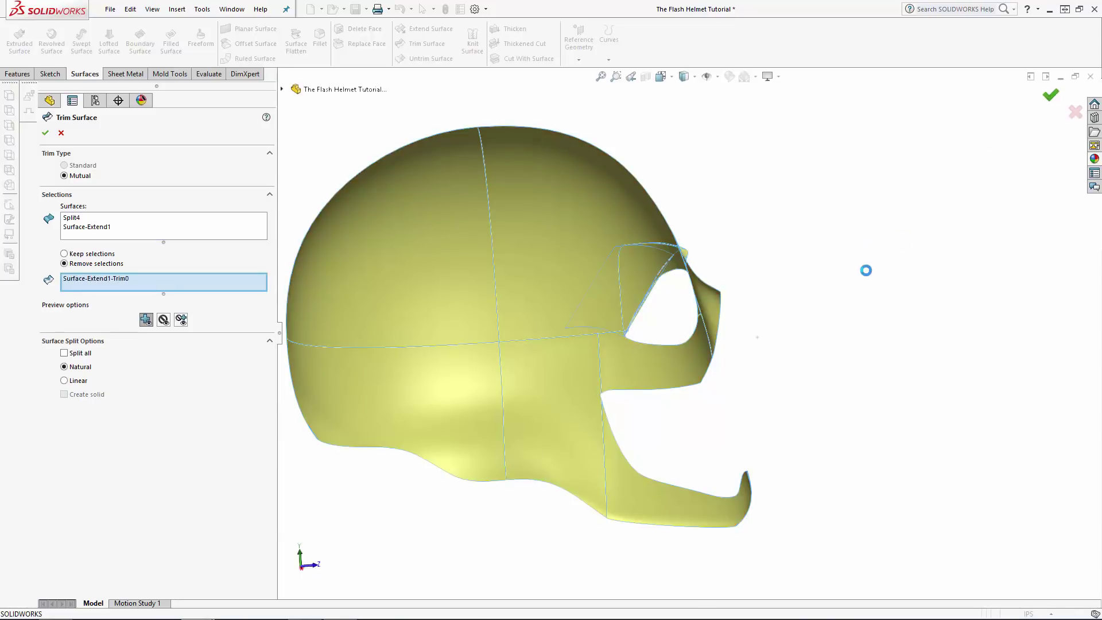
click(649, 244)
Hide Curve3 and the surrounding helmet shell to isolate the trimmed brow recess surface.
middle_drag(822, 310, 580, 326)
scroll(560, 324, down, 2)
scroll(86, 505, down, 1)
click(76, 508)
click(93, 489)
scroll(800, 340, up, 3)
click(800, 340)
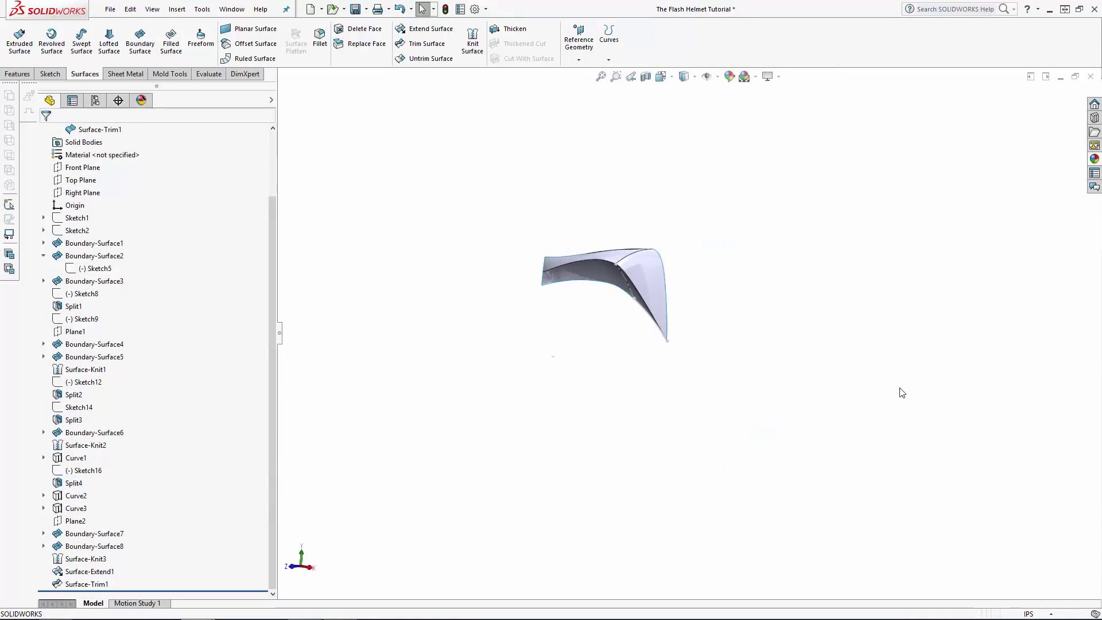
Hide the construction 3D sketch displayed on the recess surface, found under Boundary-Surface8.
middle_drag(900, 389, 628, 301)
scroll(629, 301, down, 4)
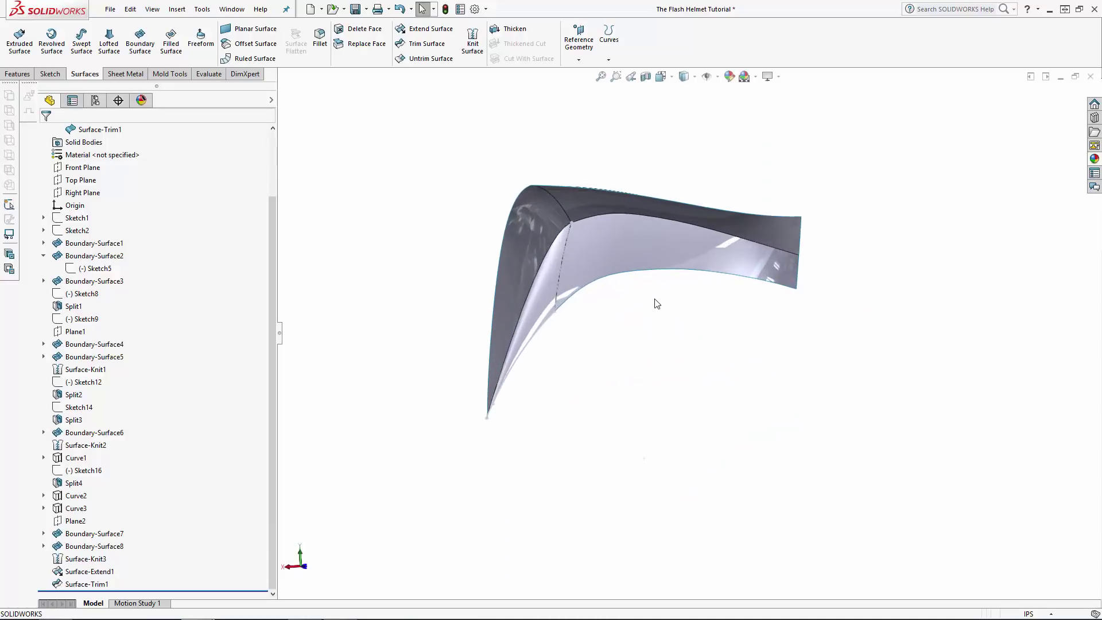
scroll(683, 322, down, 2)
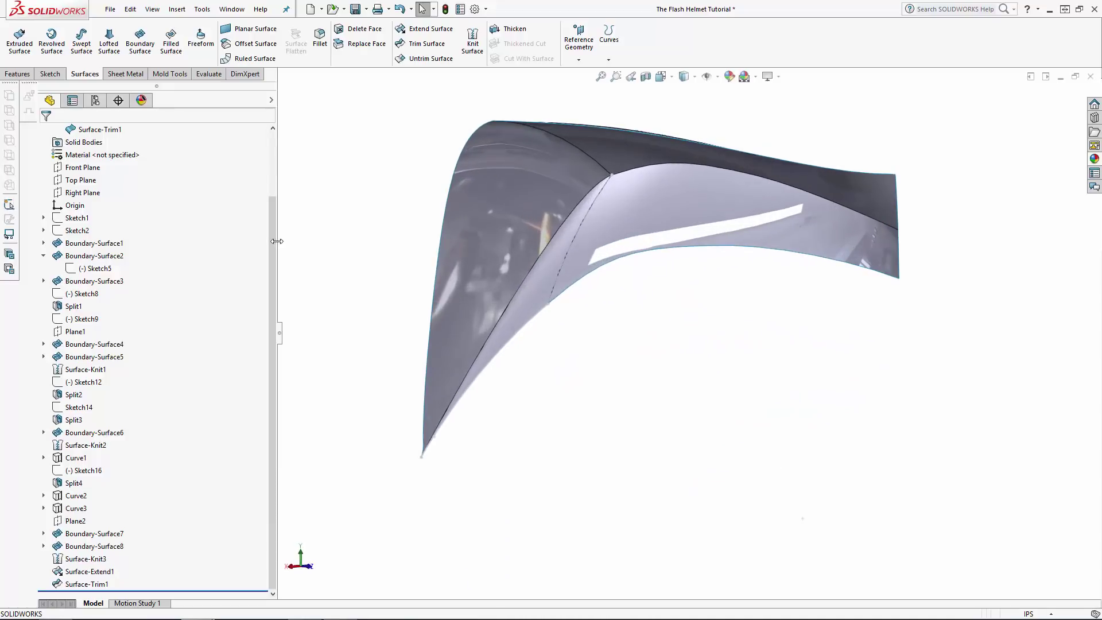
click(43, 546)
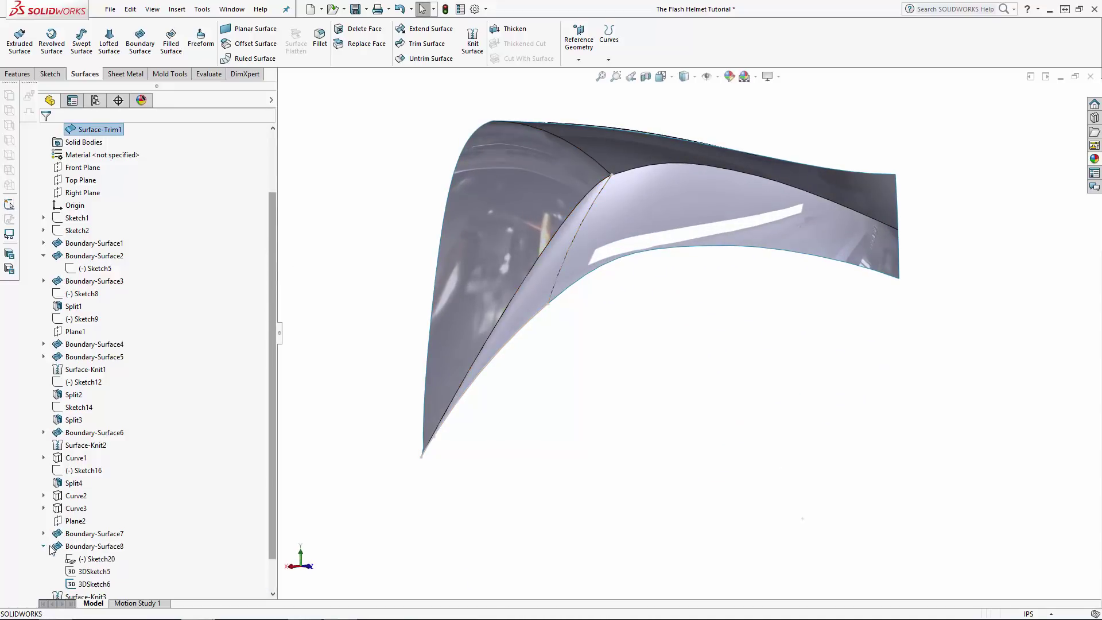
click(85, 594)
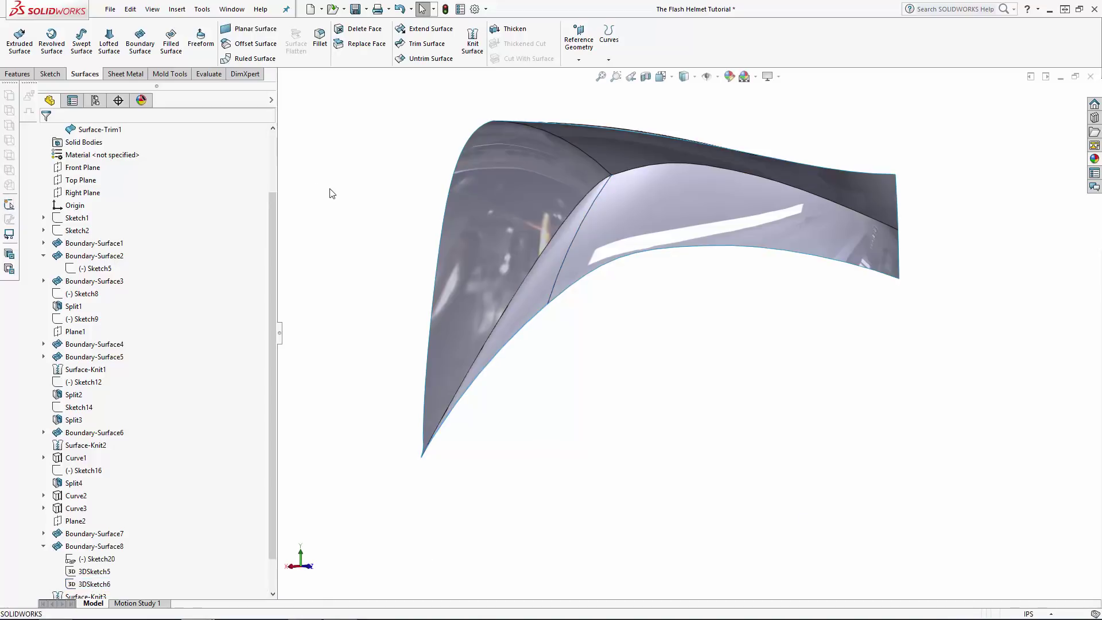
Close the recess surface's open edge loop with a Contact filled surface, merging the result and creating a solid.
click(170, 46)
right_click(513, 345)
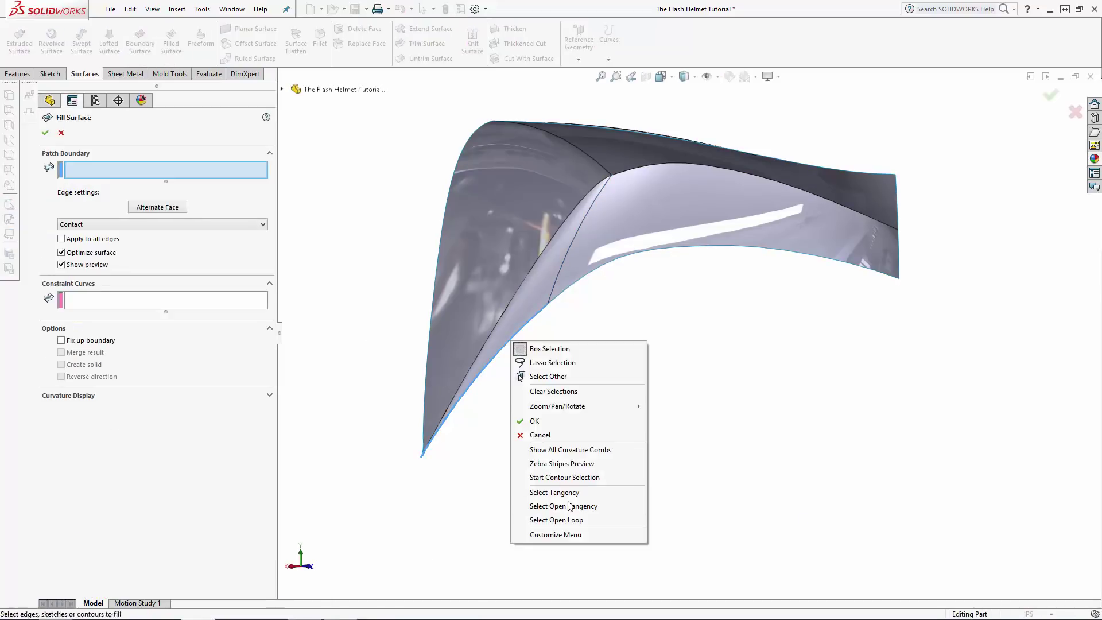
click(551, 521)
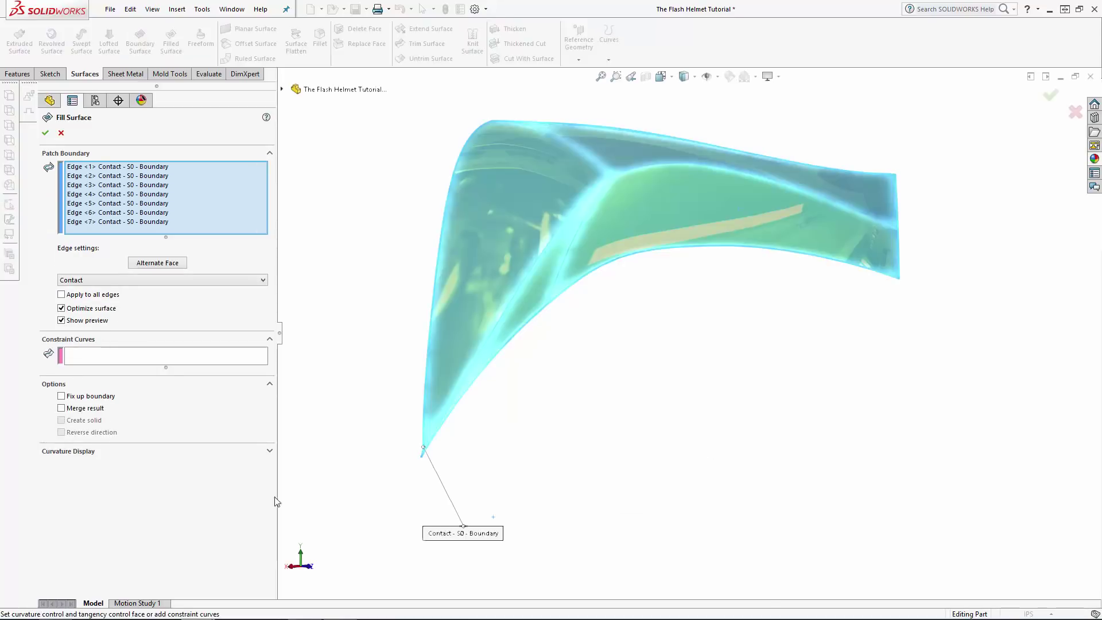
click(45, 134)
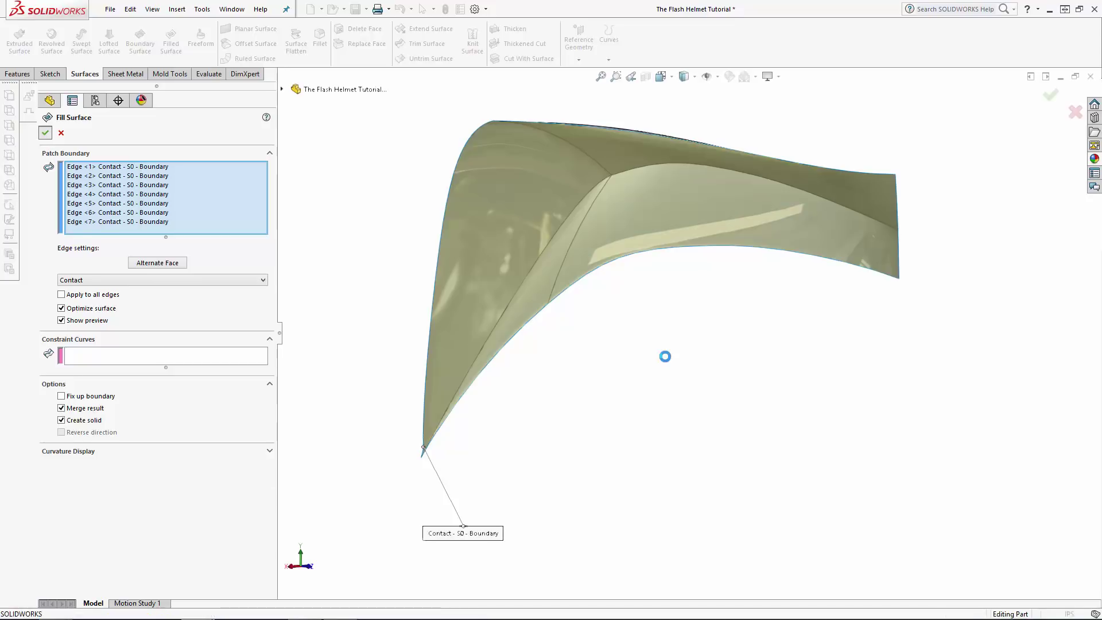
mouse_move(665, 359)
middle_down()
mouse_move(630, 358)
mouse_move(600, 429)
mouse_move(635, 359)
mouse_move(603, 310)
mouse_move(636, 403)
middle_up()
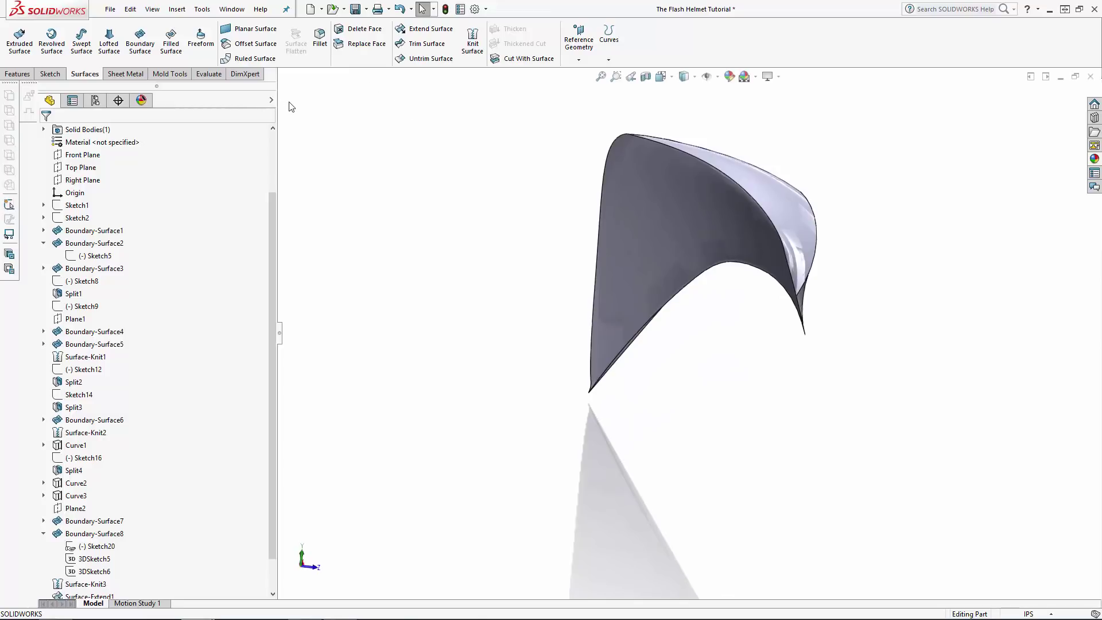
Offset the large recess face with a distance of 0 in to create a coincident surface copy.
click(257, 52)
click(640, 190)
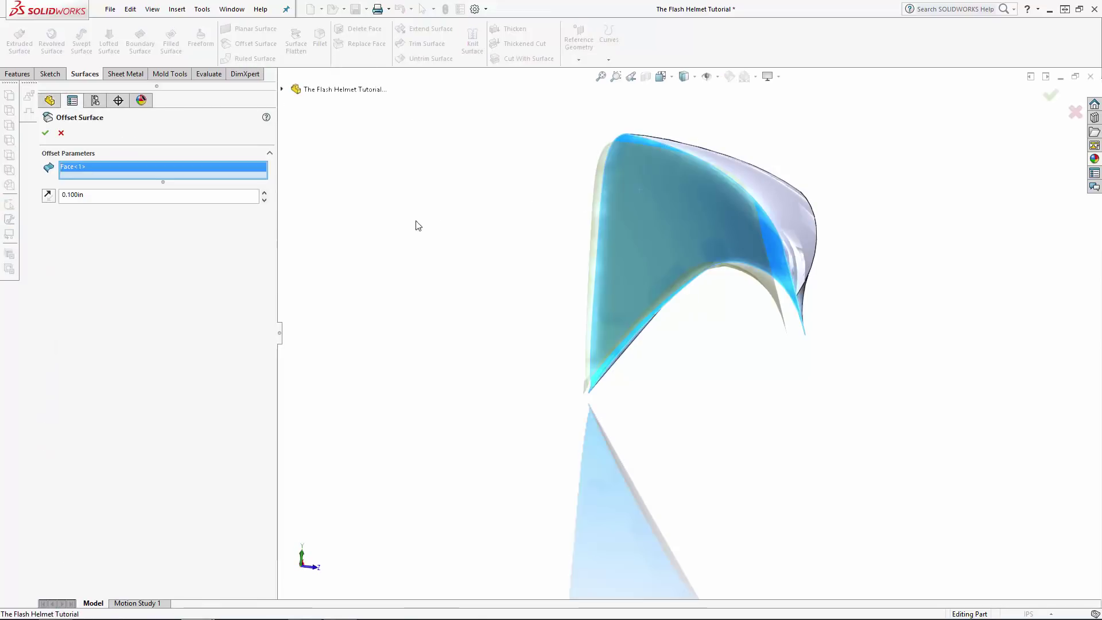
click(143, 196)
text(0)
key(Return)
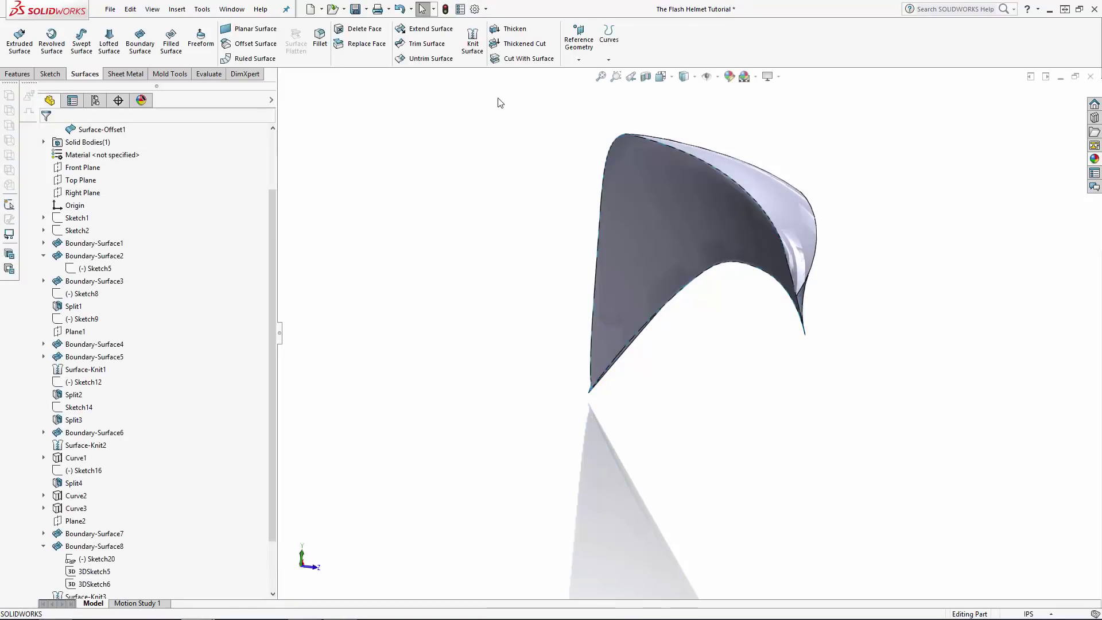
Thicken the offset recess surface by 0.005 in on Side 1, merging the result with the recess body.
click(514, 31)
click(656, 225)
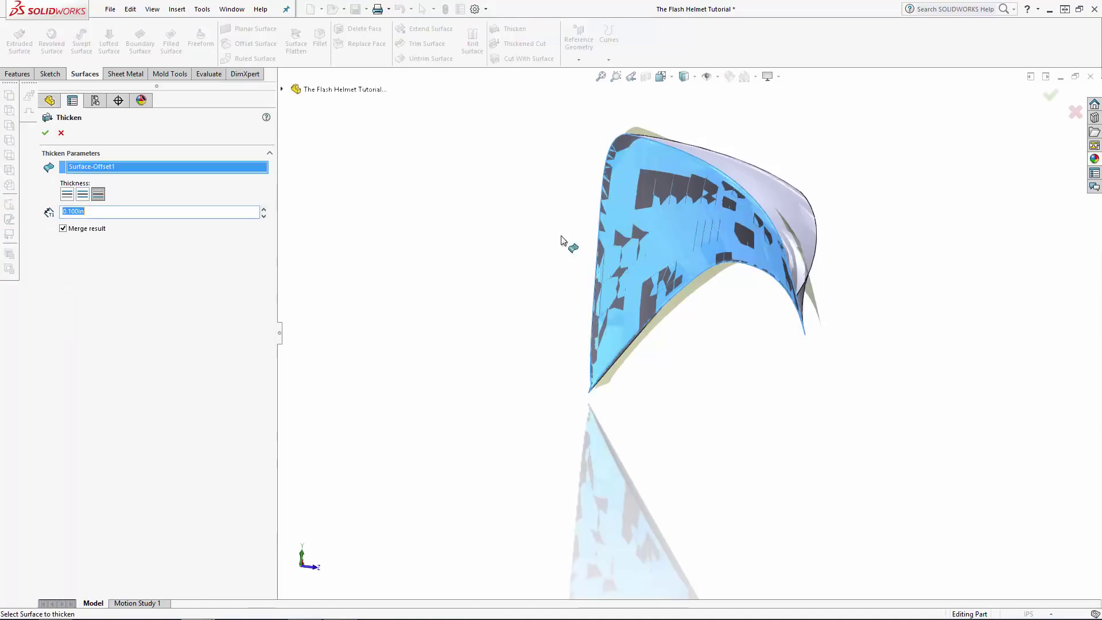
text(0.005)
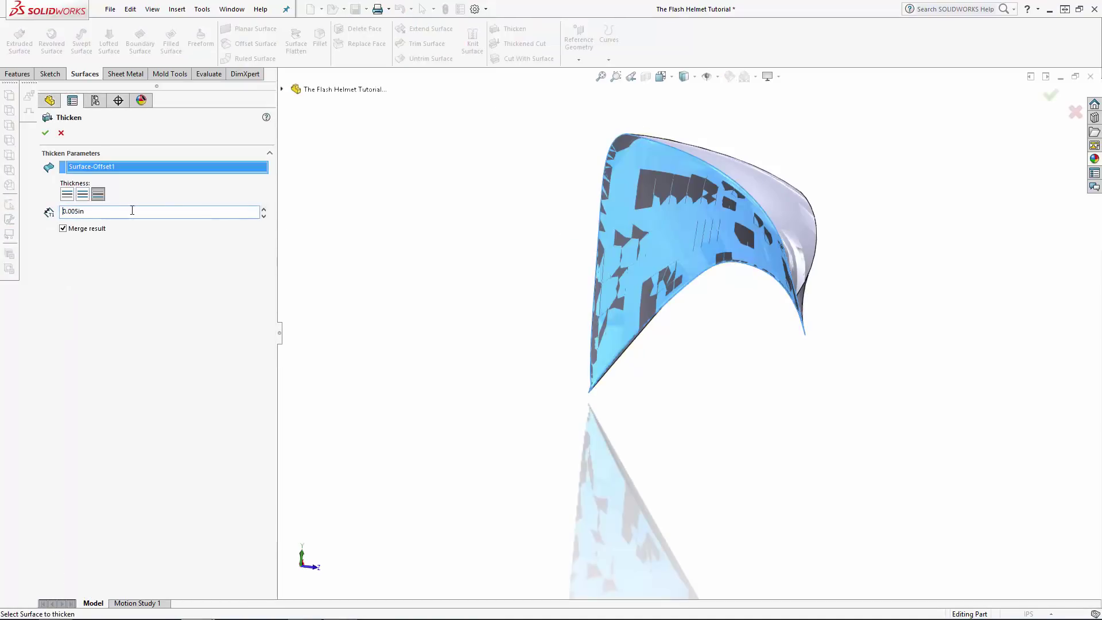
click(66, 196)
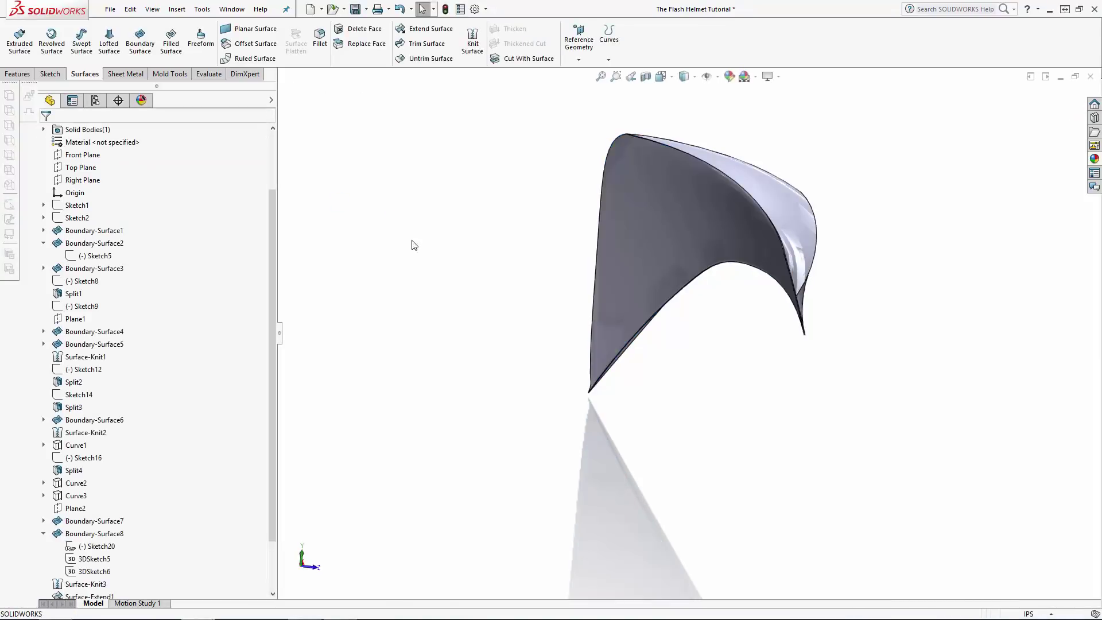
Show the hidden Split4 helmet shell surface body together with the brow recess solid.
drag(266, 216, 265, 158)
click(86, 193)
click(98, 180)
scroll(900, 308, up, 5)
key(ctrl+7)
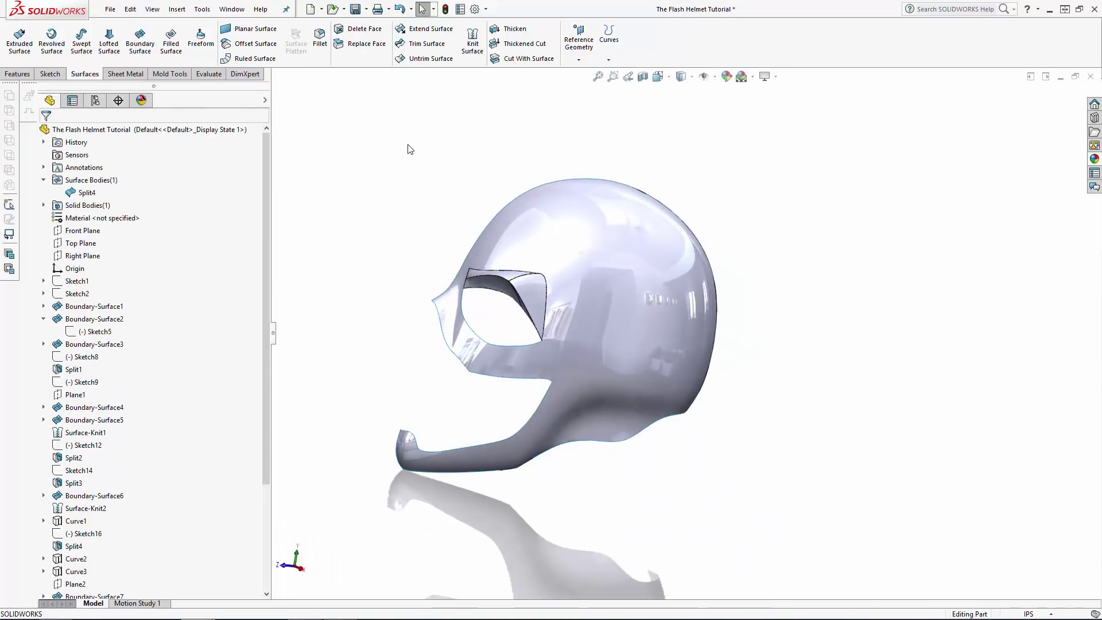
Thicken the Split4 helmet shell by 0.05 in on Side 2 with the result merged.
click(523, 33)
click(657, 271)
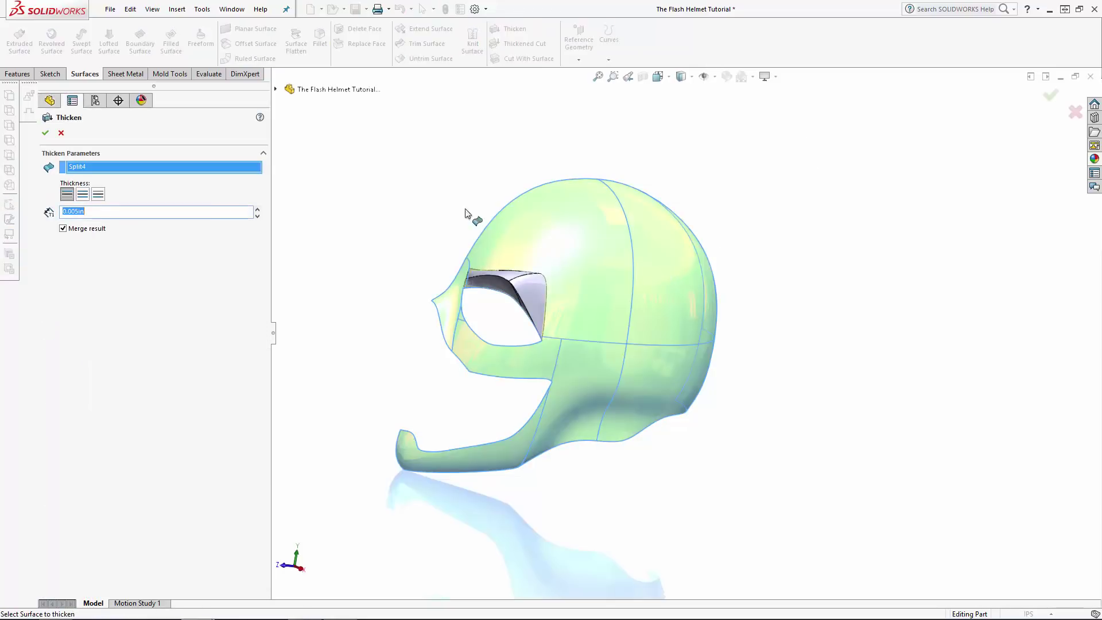
text(0.05)
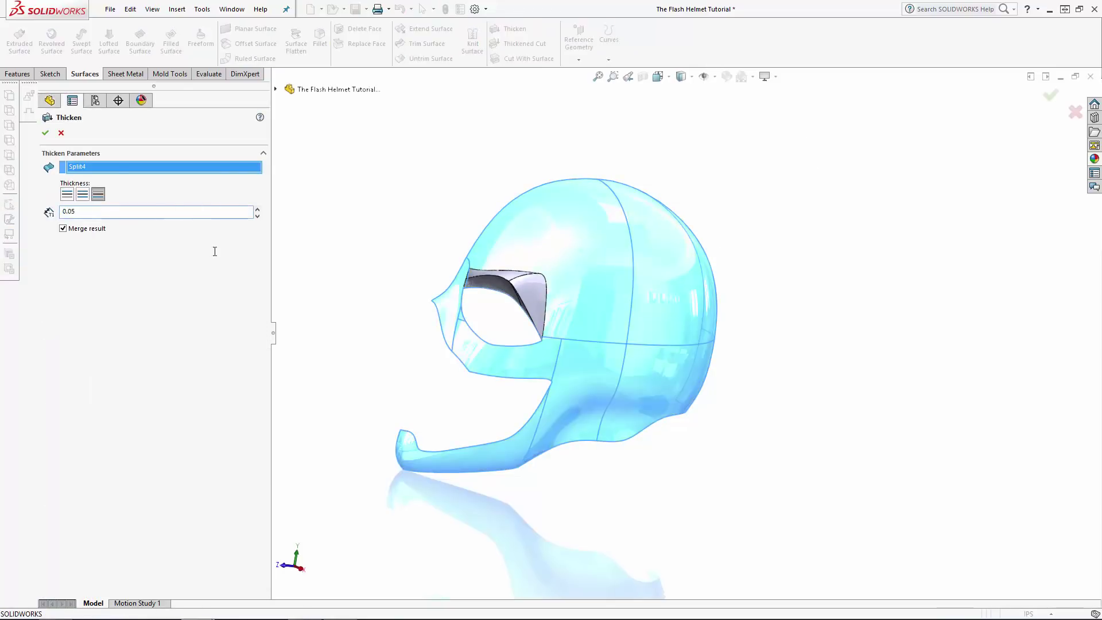
click(45, 133)
Combine the thickened helmet shell and the brow recess body into one solid with the Add operation.
click(18, 78)
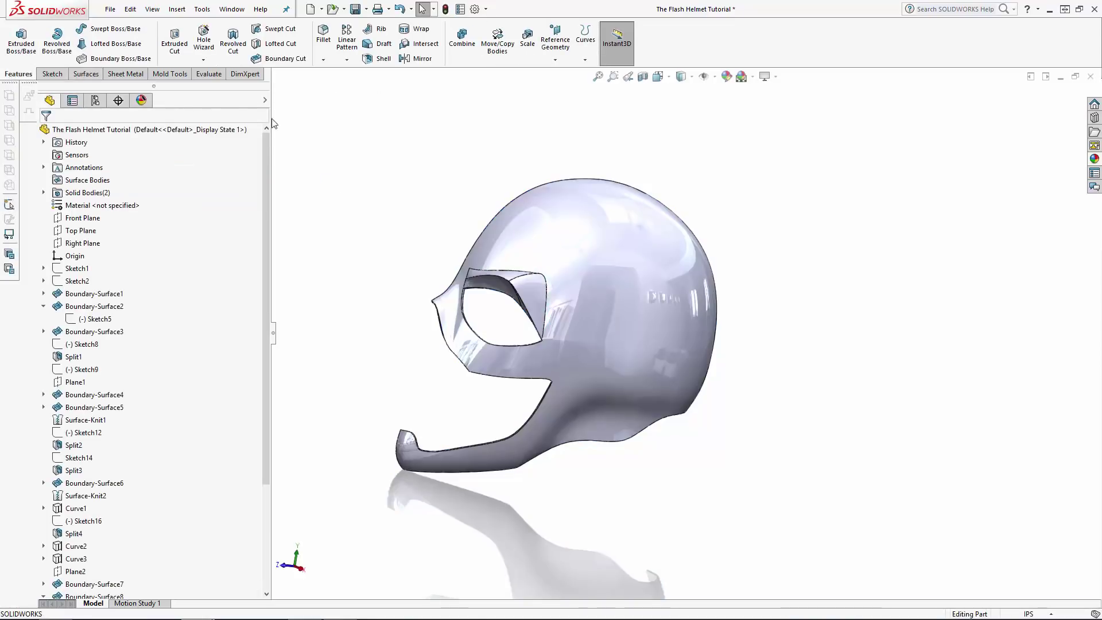
click(462, 46)
click(561, 223)
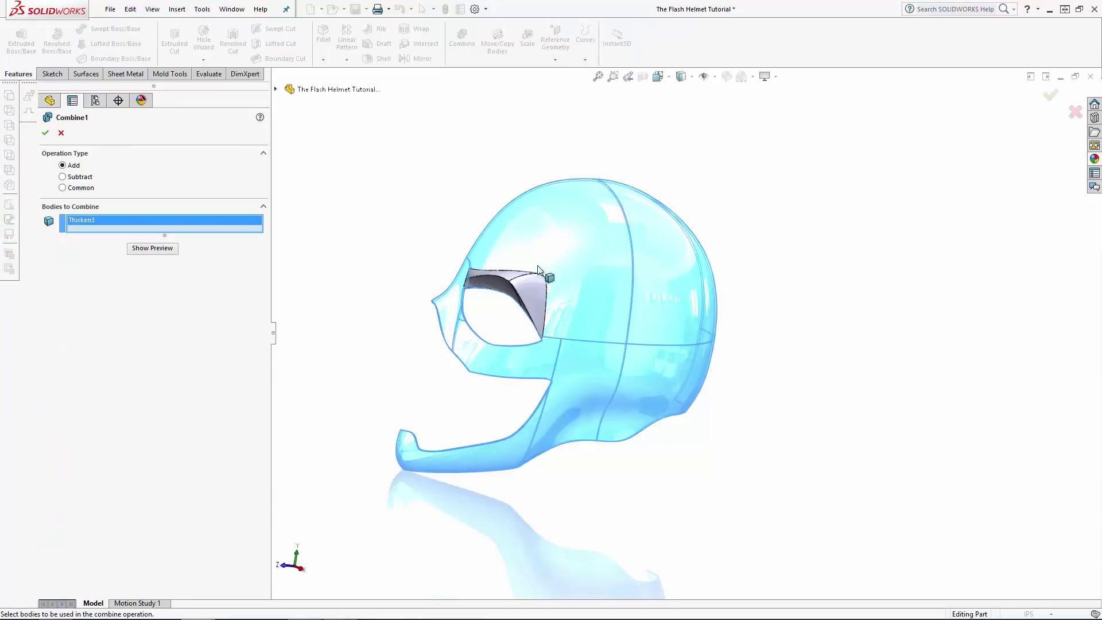
click(531, 285)
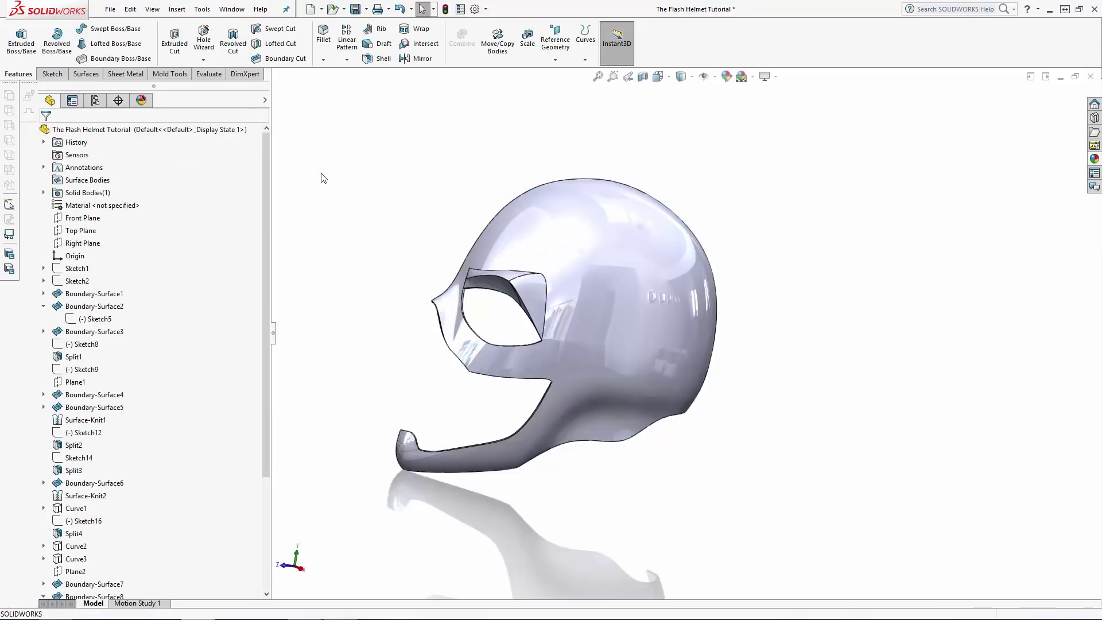
Fillet the short ridge edge running across the brow recess's outer face with a constant 0.125 in radius.
middle_drag(663, 467, 683, 500)
scroll(682, 500, up, 4)
scroll(640, 386, down, 7)
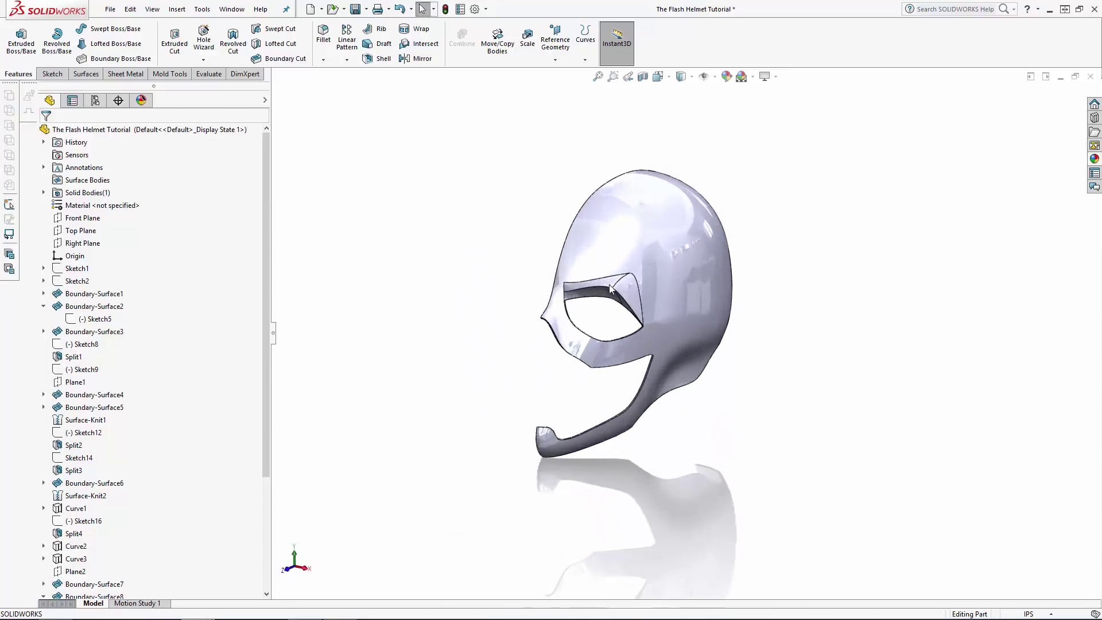
scroll(627, 340, down, 2)
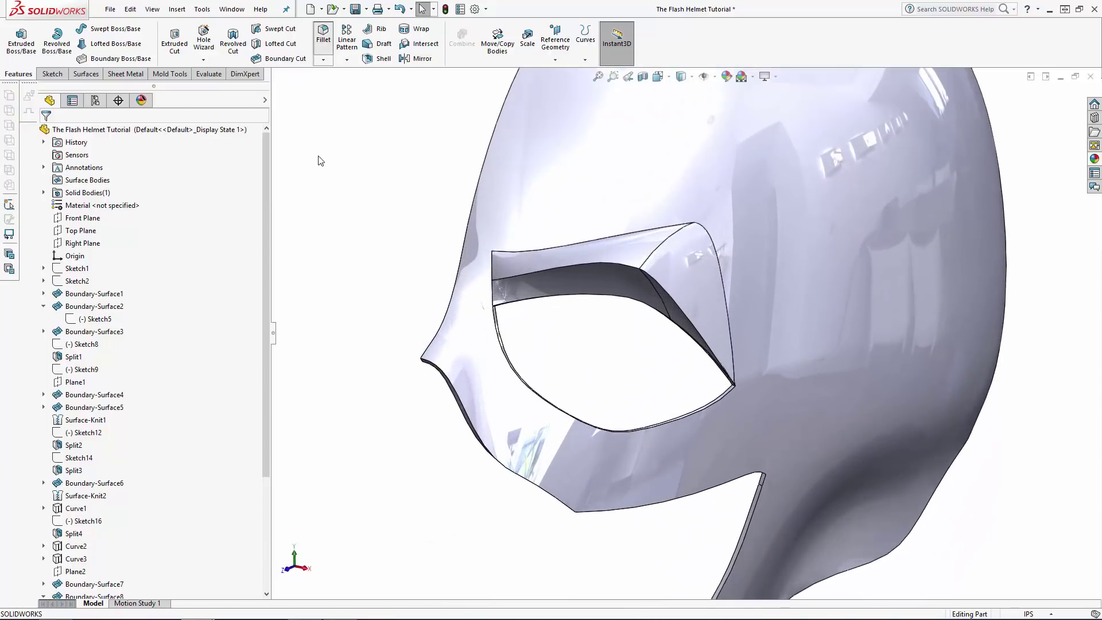
click(324, 34)
click(58, 187)
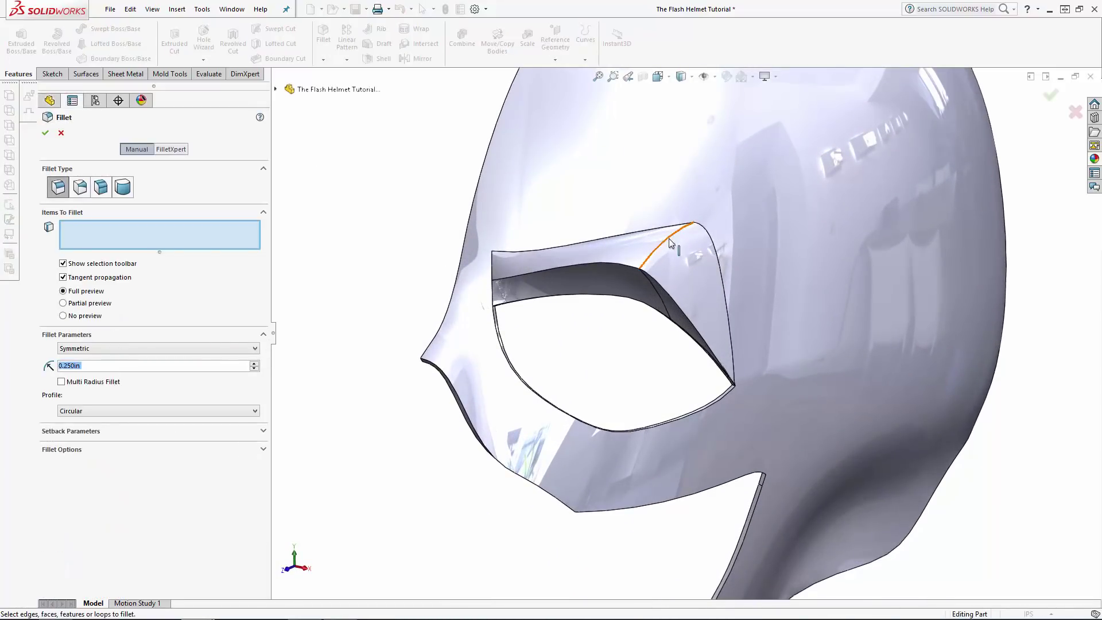
click(632, 326)
text(0.12)
key(Return)
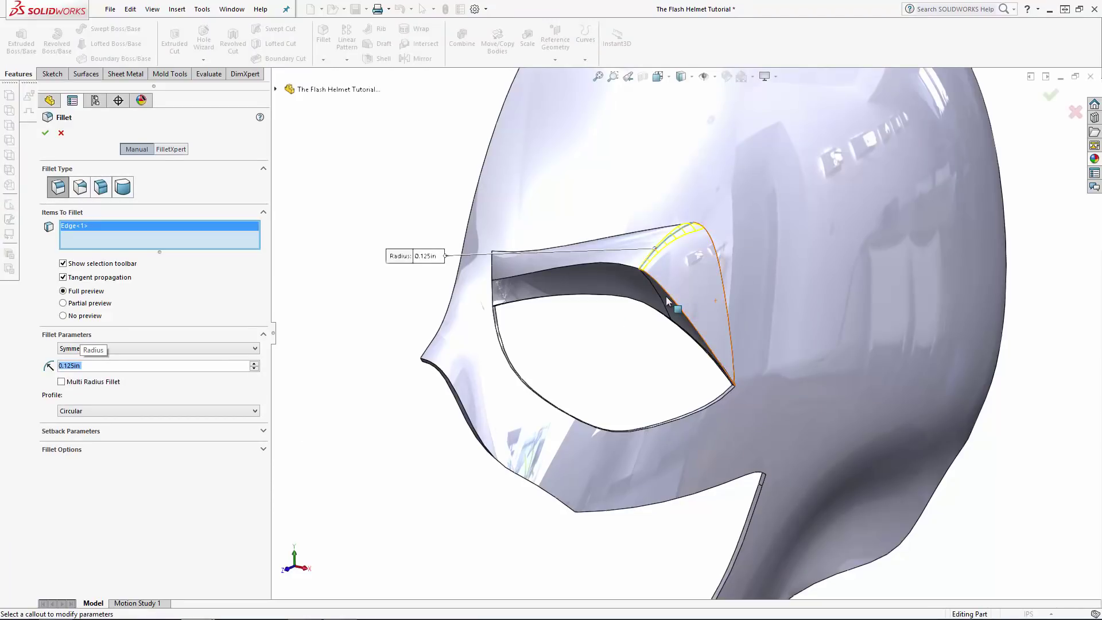
Fillet the short edge on the dark underside of the brow recess, above the eye, with a 0.125 in radius.
click(650, 348)
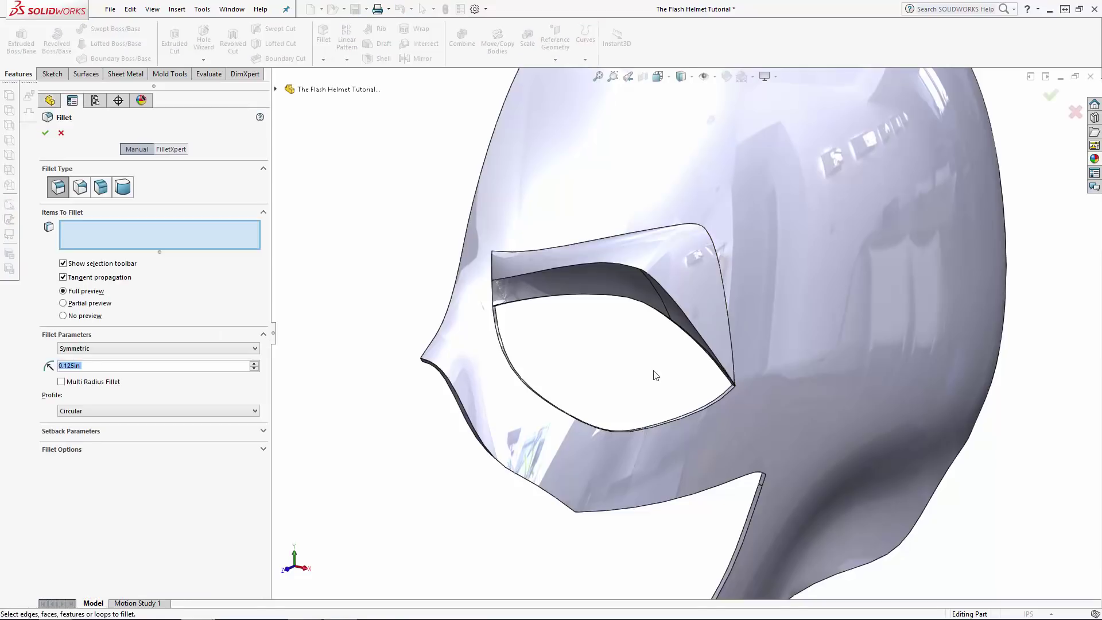
click(664, 320)
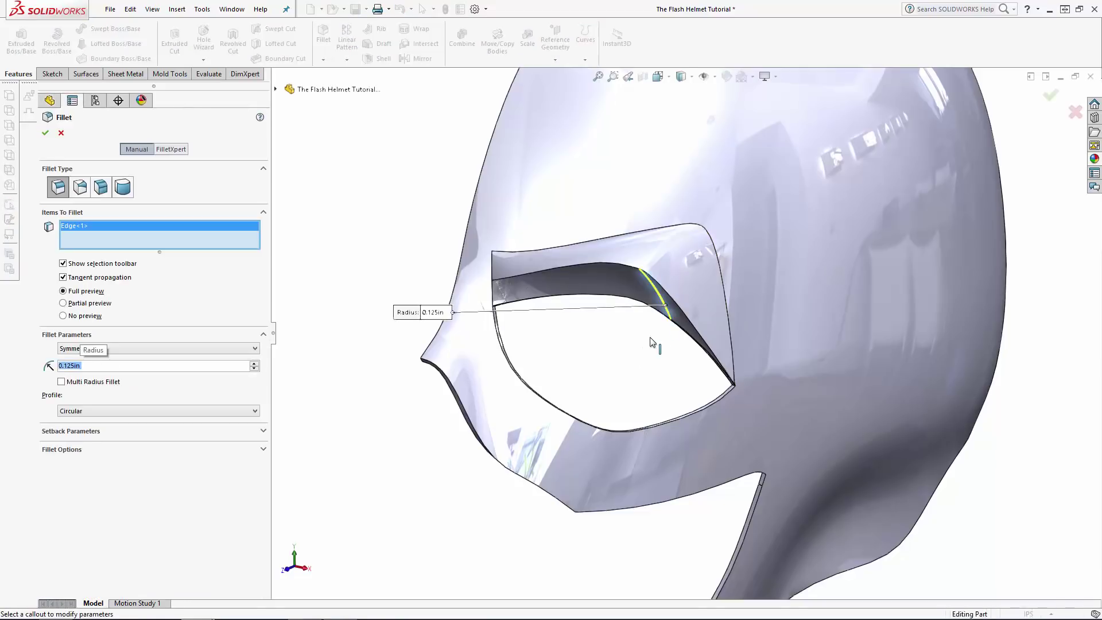
key(Return)
Fillet the lengthwise edge beside the nose at the recess's inner end with a 0.125 in radius.
key(Return)
scroll(483, 296, down, 7)
middle_drag(482, 296, 577, 164)
scroll(516, 226, down, 7)
click(565, 275)
scroll(683, 341, up, 8)
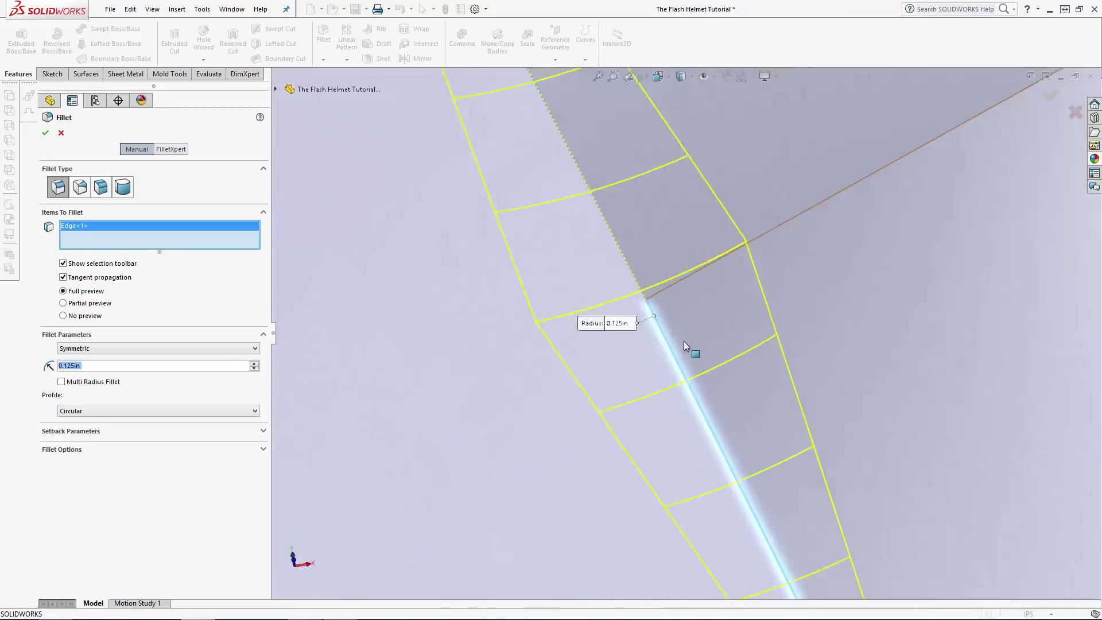
key(Return)
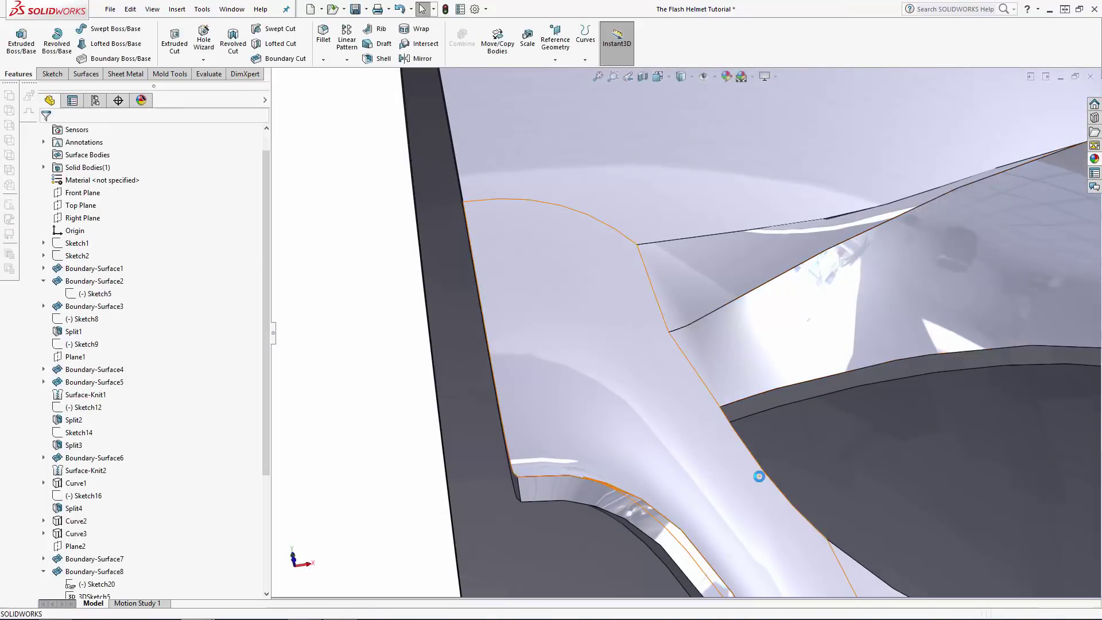
Set up a variable-size fillet on the short edge at the eye's outer corner, with radii 0 in at the corner and 0.02 in above.
scroll(758, 475, up, 5)
scroll(750, 536, down, 3)
scroll(691, 377, down, 3)
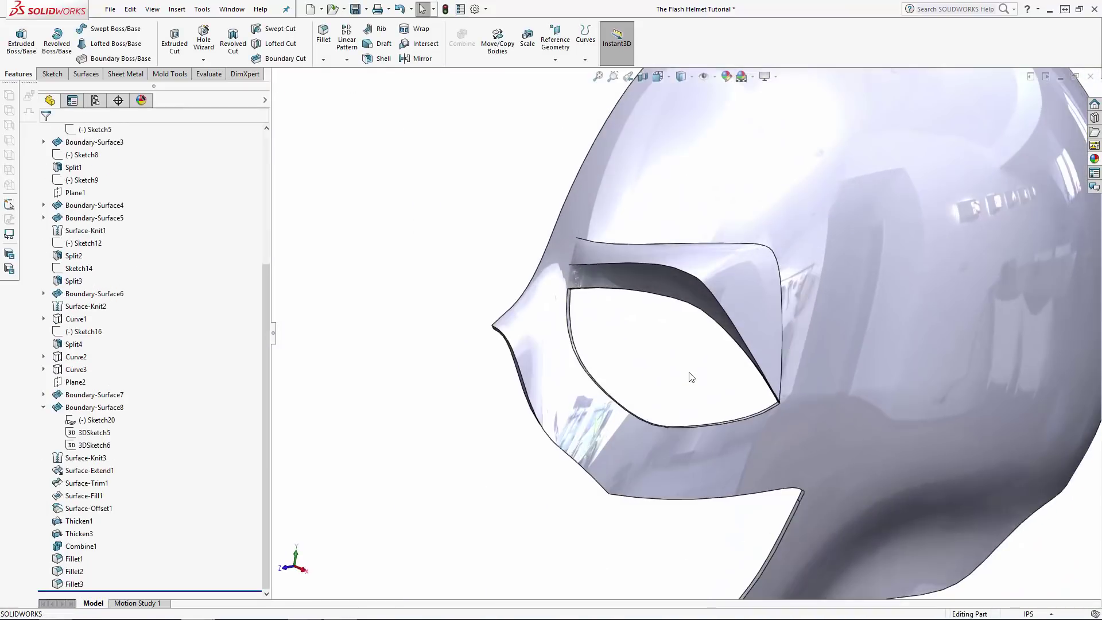
click(324, 40)
click(80, 187)
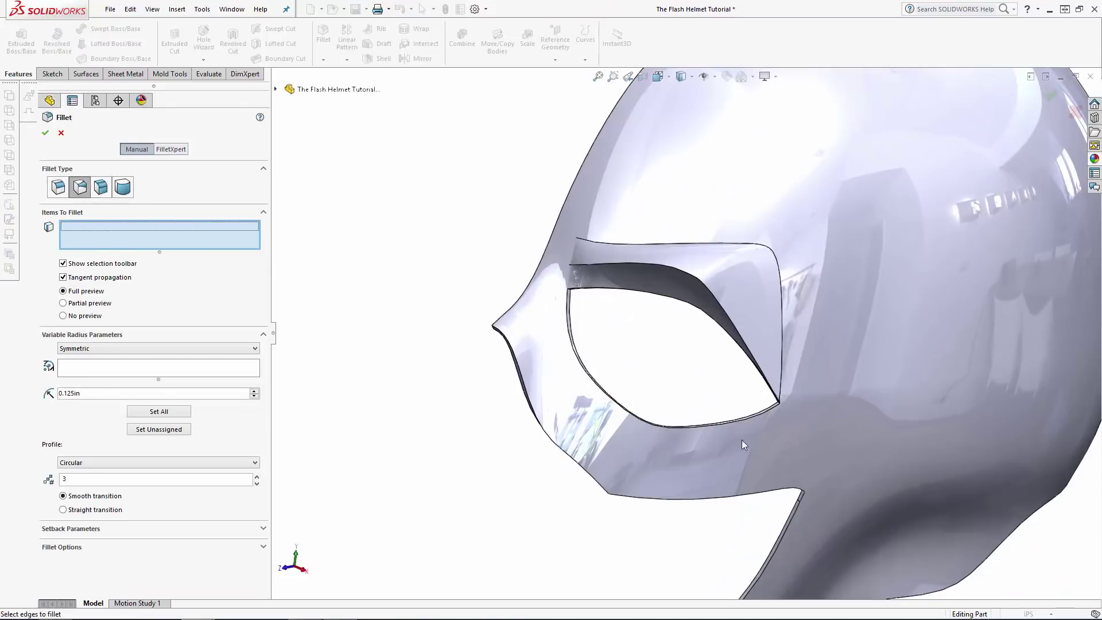
scroll(546, 380, down, 5)
click(533, 378)
click(515, 437)
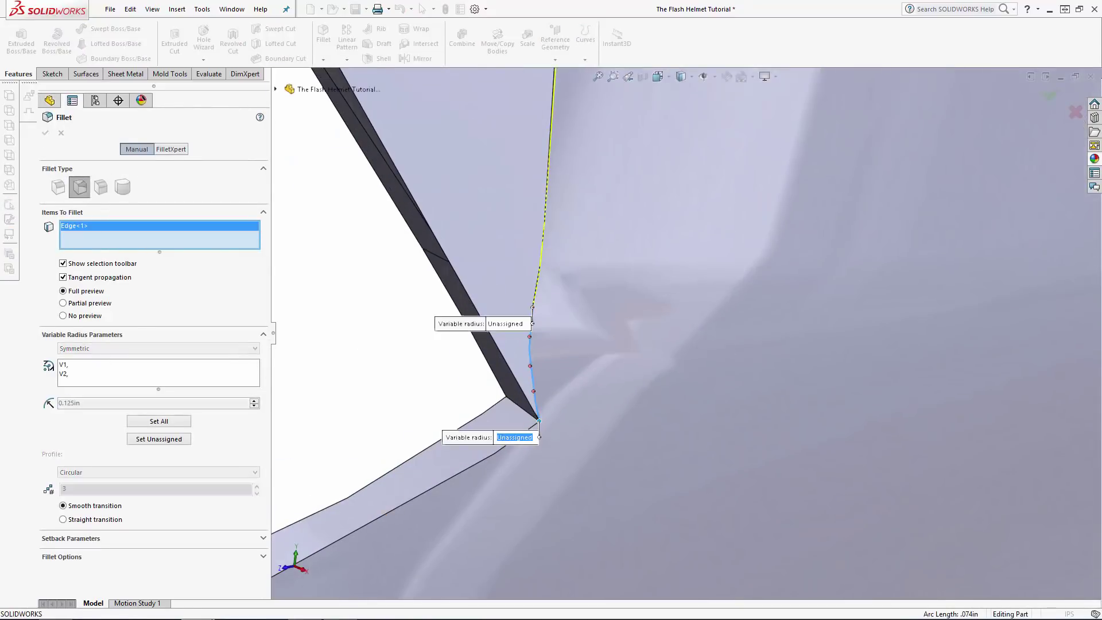
text(0)
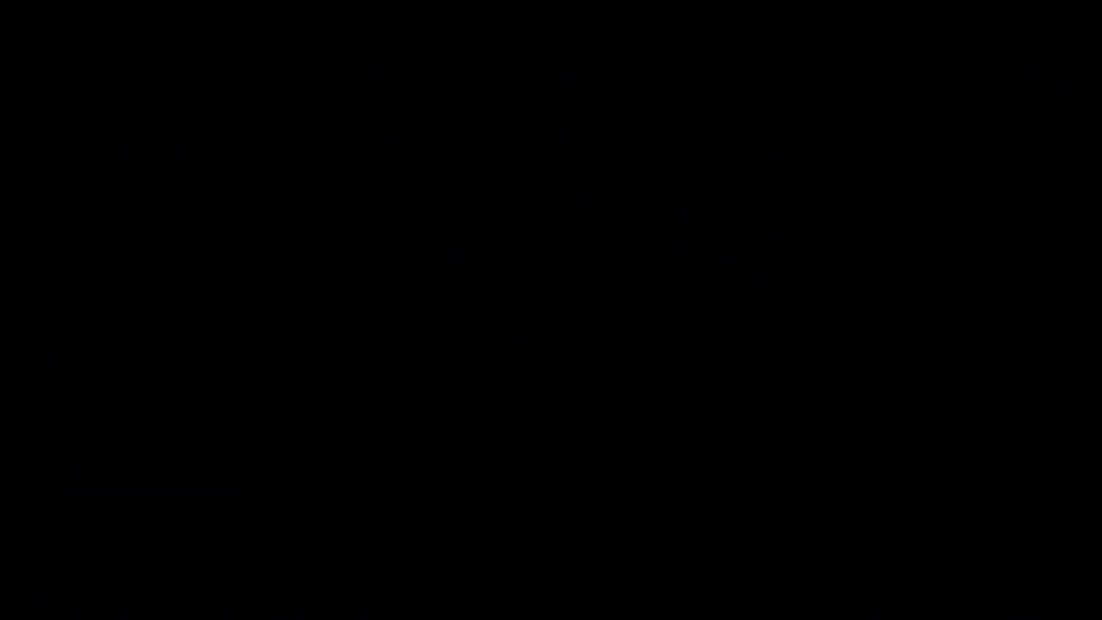
click(518, 324)
text(0.02)
key(Return)
scroll(445, 381, up, 10)
scroll(662, 256, down, 4)
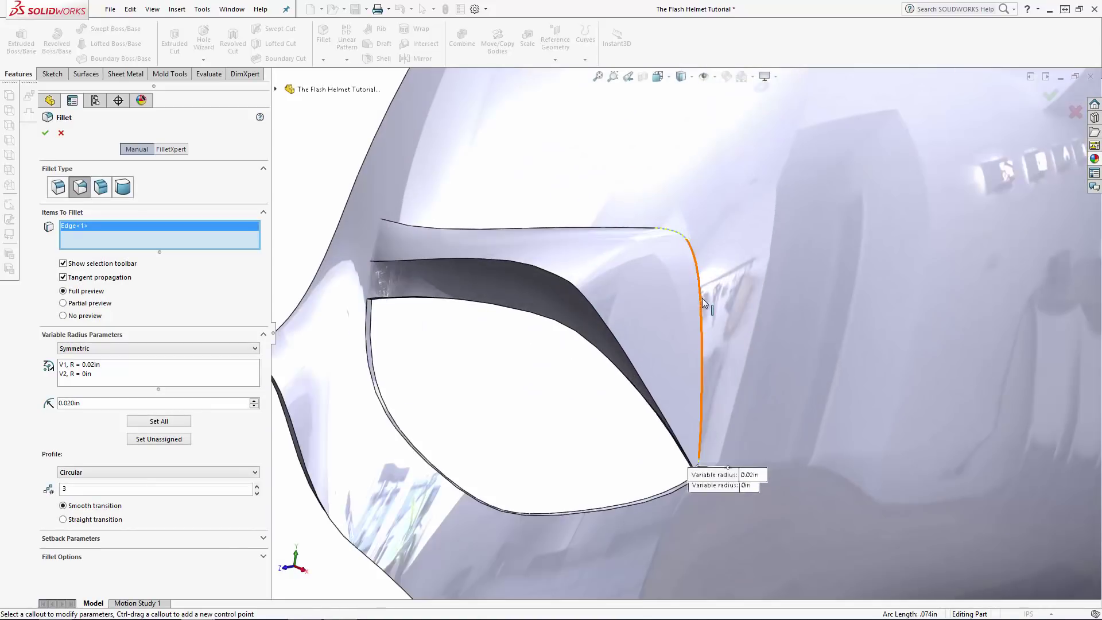
Add the recess's long outer edge to the variable fillet, with radii 0.02 in at its lower end and 0.5 in at its upper end.
click(701, 298)
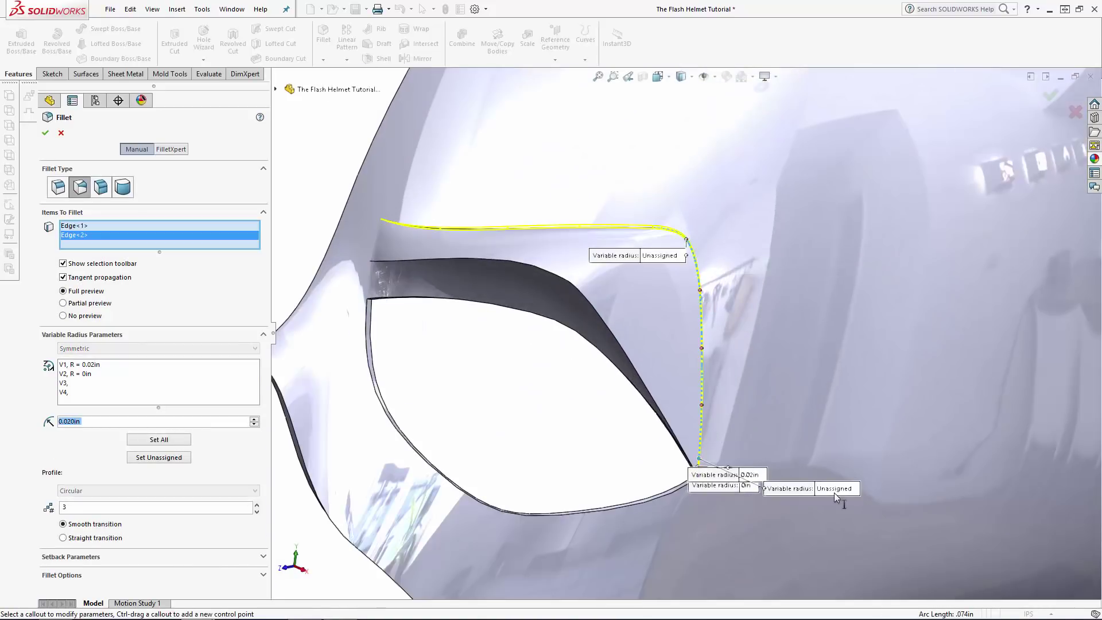
click(833, 492)
text(0.02)
key(Return)
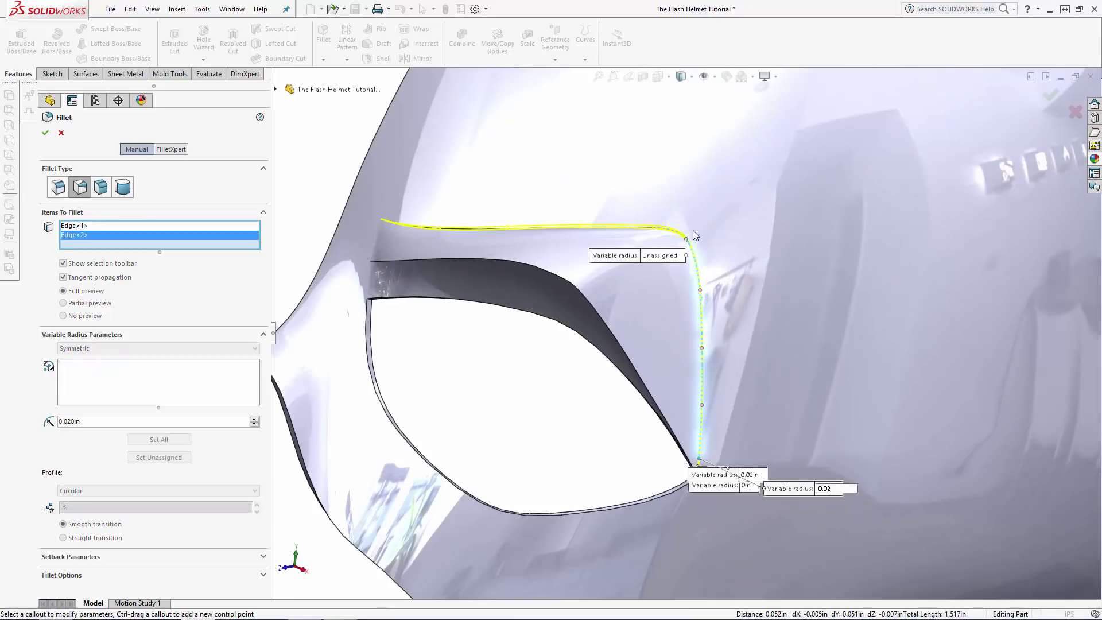
click(660, 256)
text(0.5)
key(Return)
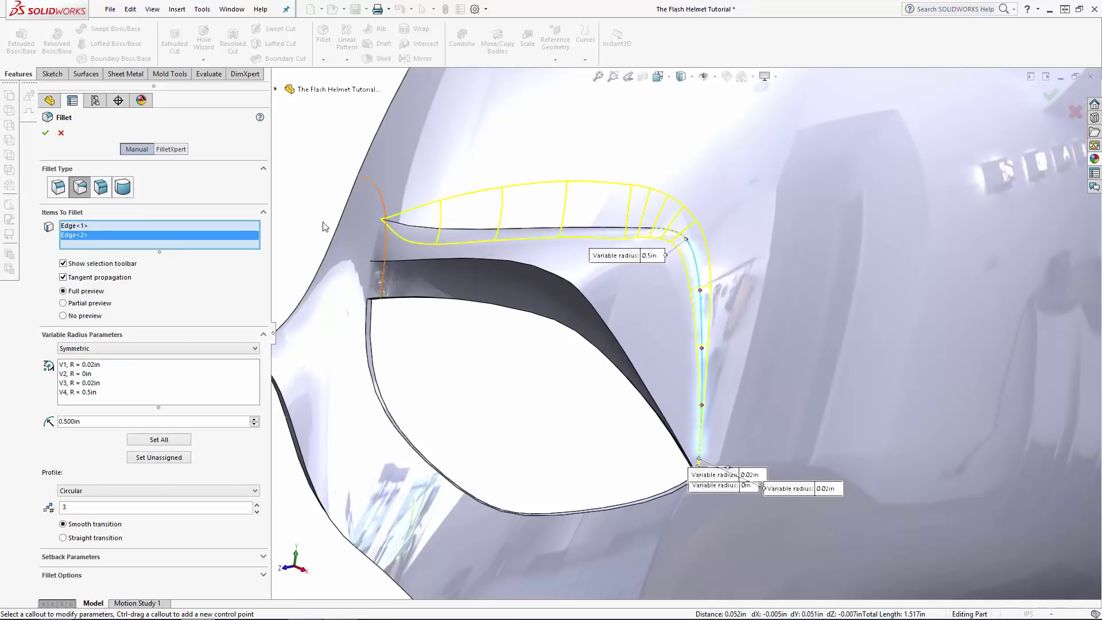
scroll(741, 307, up, 4)
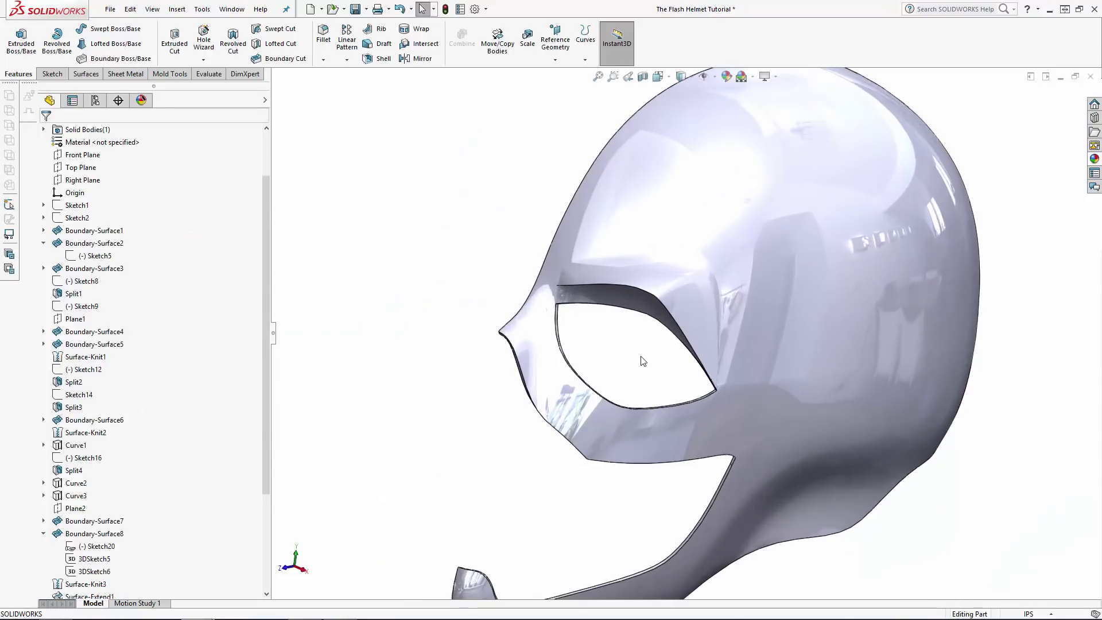
Set up a variable-size fillet on the recess's lower brow edge, with radii 0.02 in at the nose end and 0.125 in at the outer end.
key(Return)
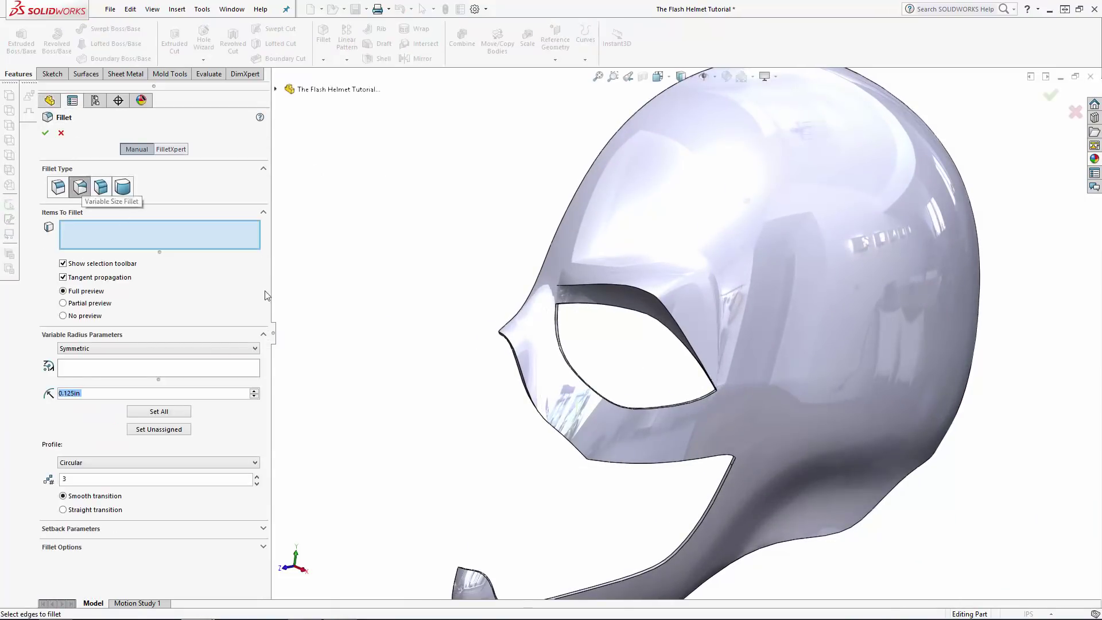
scroll(454, 319, down, 5)
click(644, 252)
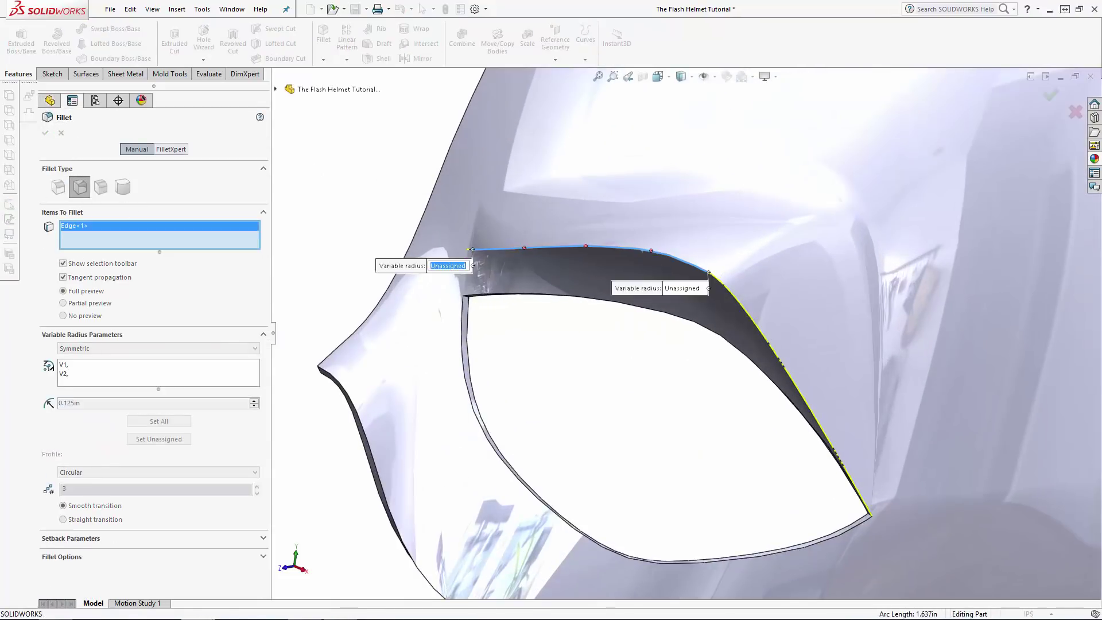
text(0.02)
key(Return)
click(684, 288)
text(0.125)
key(Return)
Add the adjoining brow edge descending to the eye's outer corner, assign a 0.125 in radius where the edges meet, and finish the fillet.
click(845, 468)
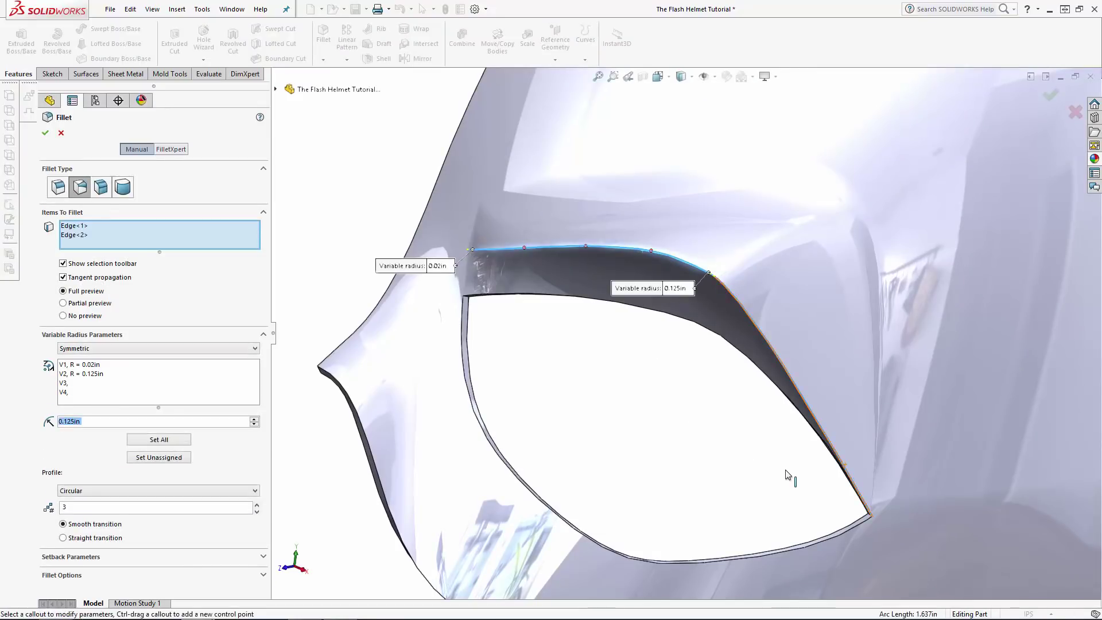
click(769, 293)
text(0.125)
key(Return)
click(45, 133)
Set up a constant-size fillet of 0.05 in on four short corner edges across the helmet shell's thin rim.
key(f)
scroll(368, 189, down, 4)
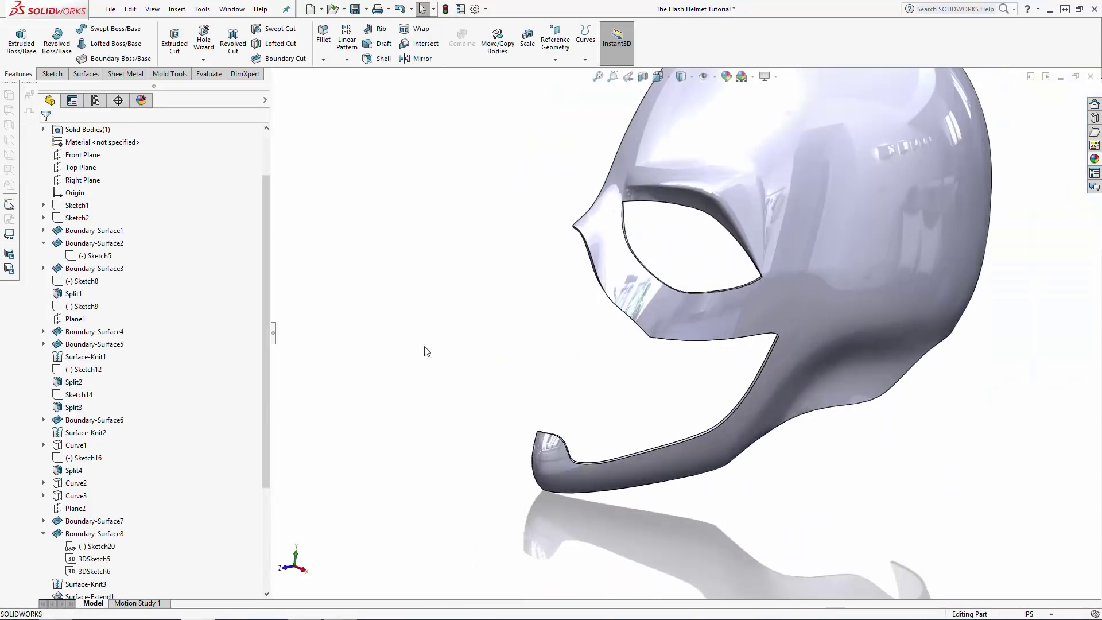
click(322, 47)
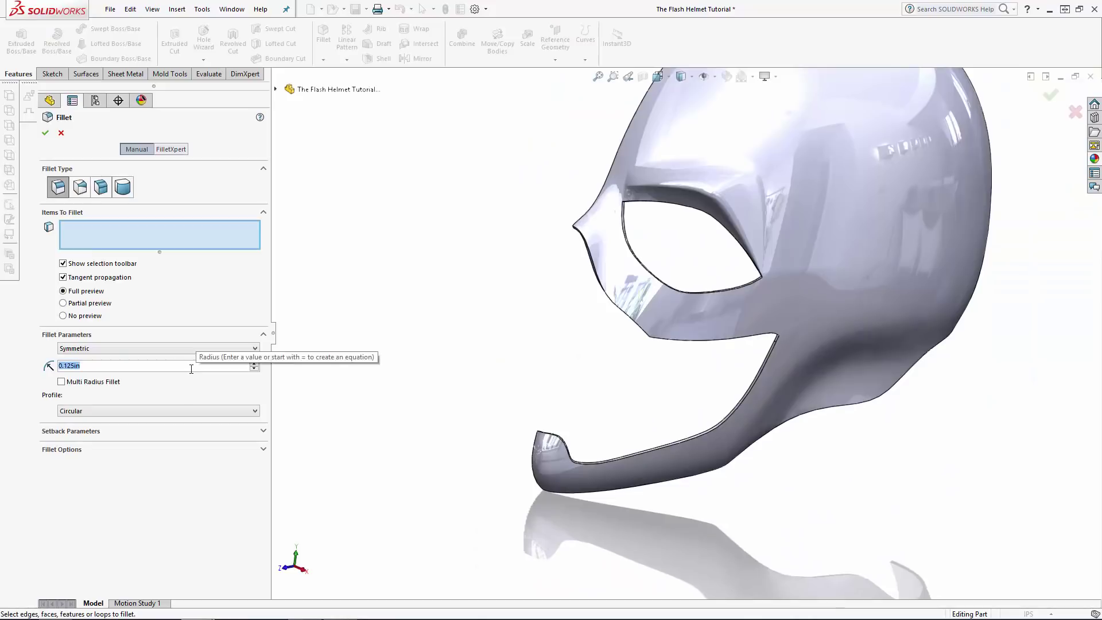
middle_drag(410, 357, 667, 316)
scroll(667, 316, down, 7)
click(602, 264)
click(735, 346)
scroll(1009, 477, up, 1)
scroll(1008, 477, down, 5)
click(682, 388)
scroll(818, 384, up, 7)
middle_drag(817, 384, 560, 326)
scroll(560, 326, down, 7)
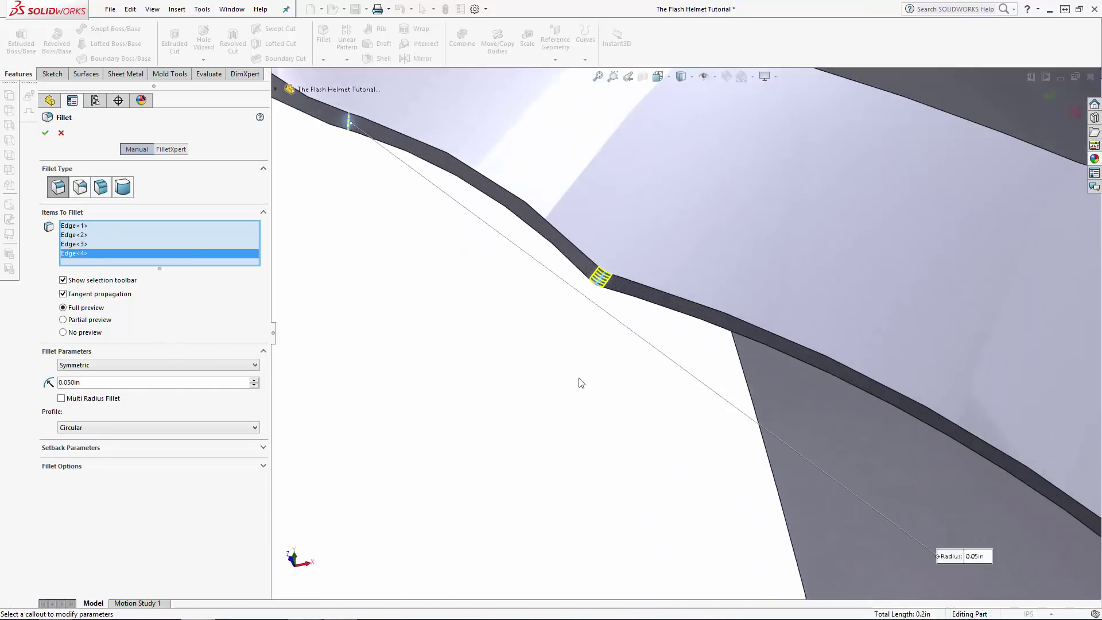
Enable multiple radii for the rim corner fillet, set the fourth edge's radius to 0.25 in, and finish the fillet.
click(62, 398)
click(372, 289)
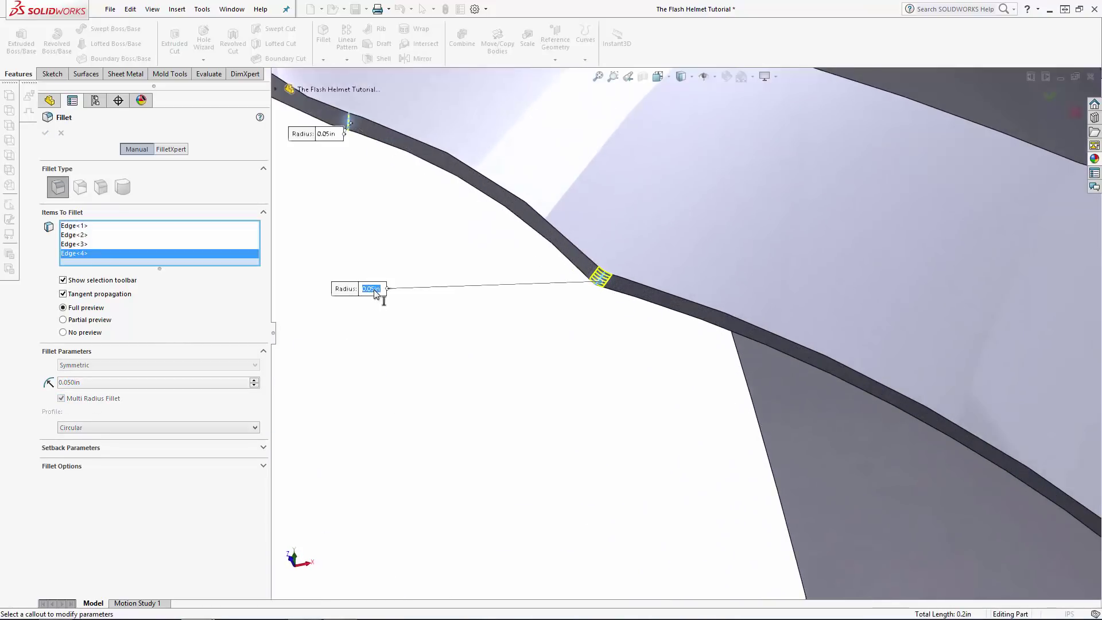
text(0.)
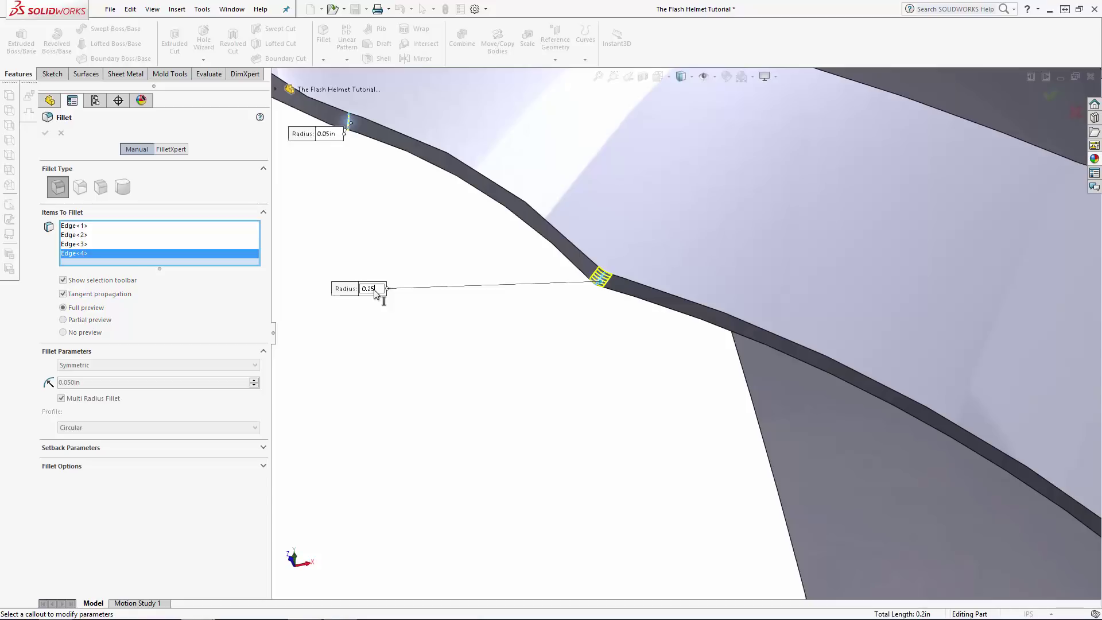
key(Return)
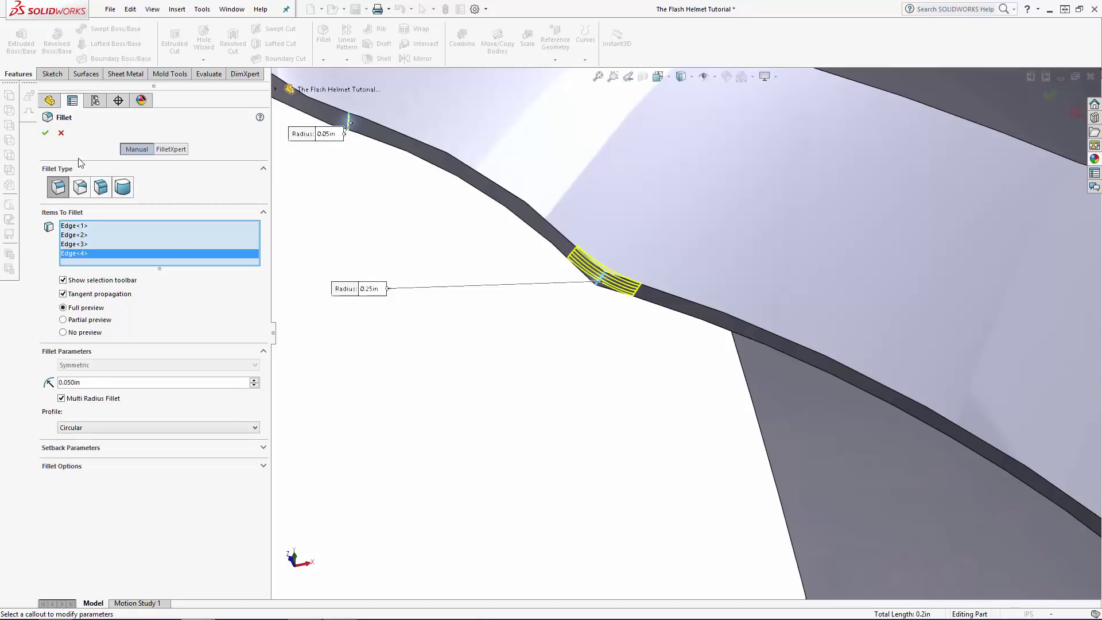
key(Return)
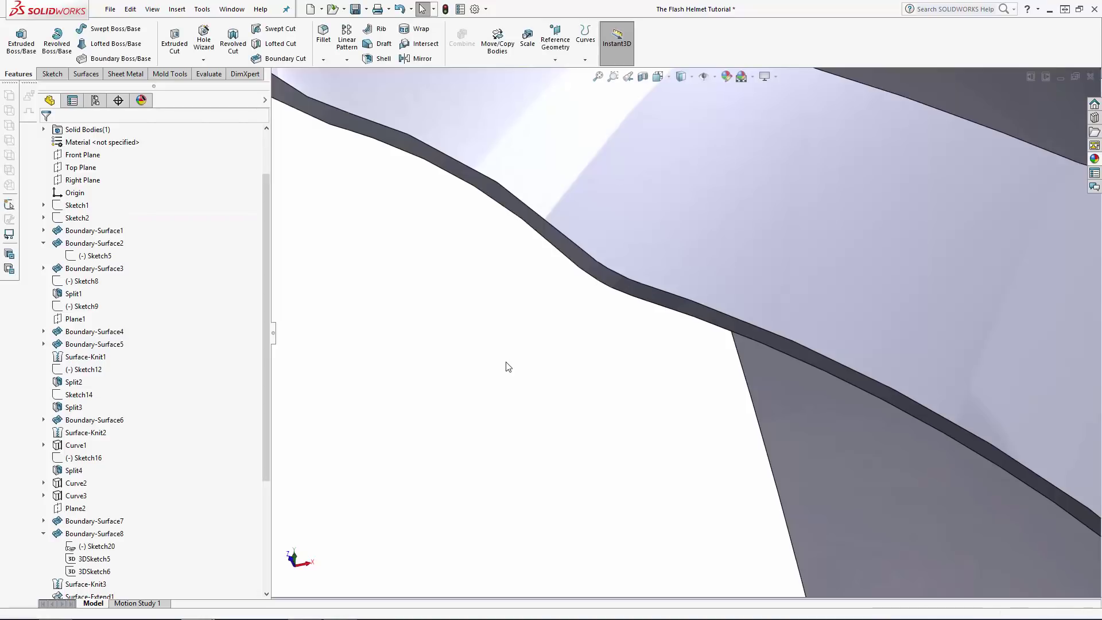
scroll(507, 364, up, 7)
scroll(506, 362, up, 5)
middle_drag(608, 253, 566, 367)
middle_drag(639, 442, 809, 431)
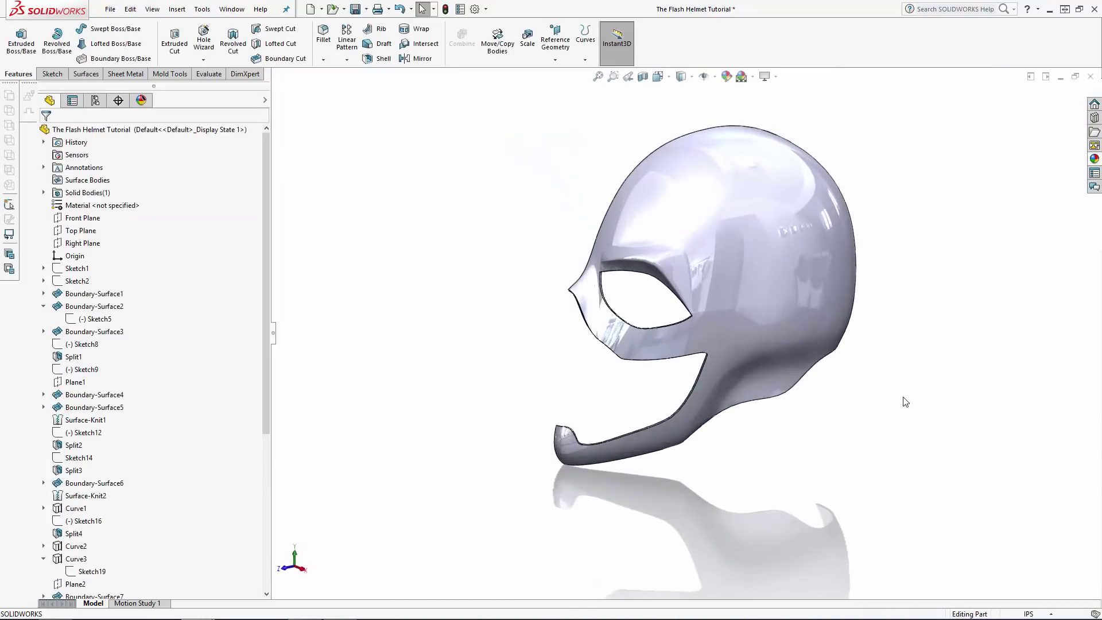